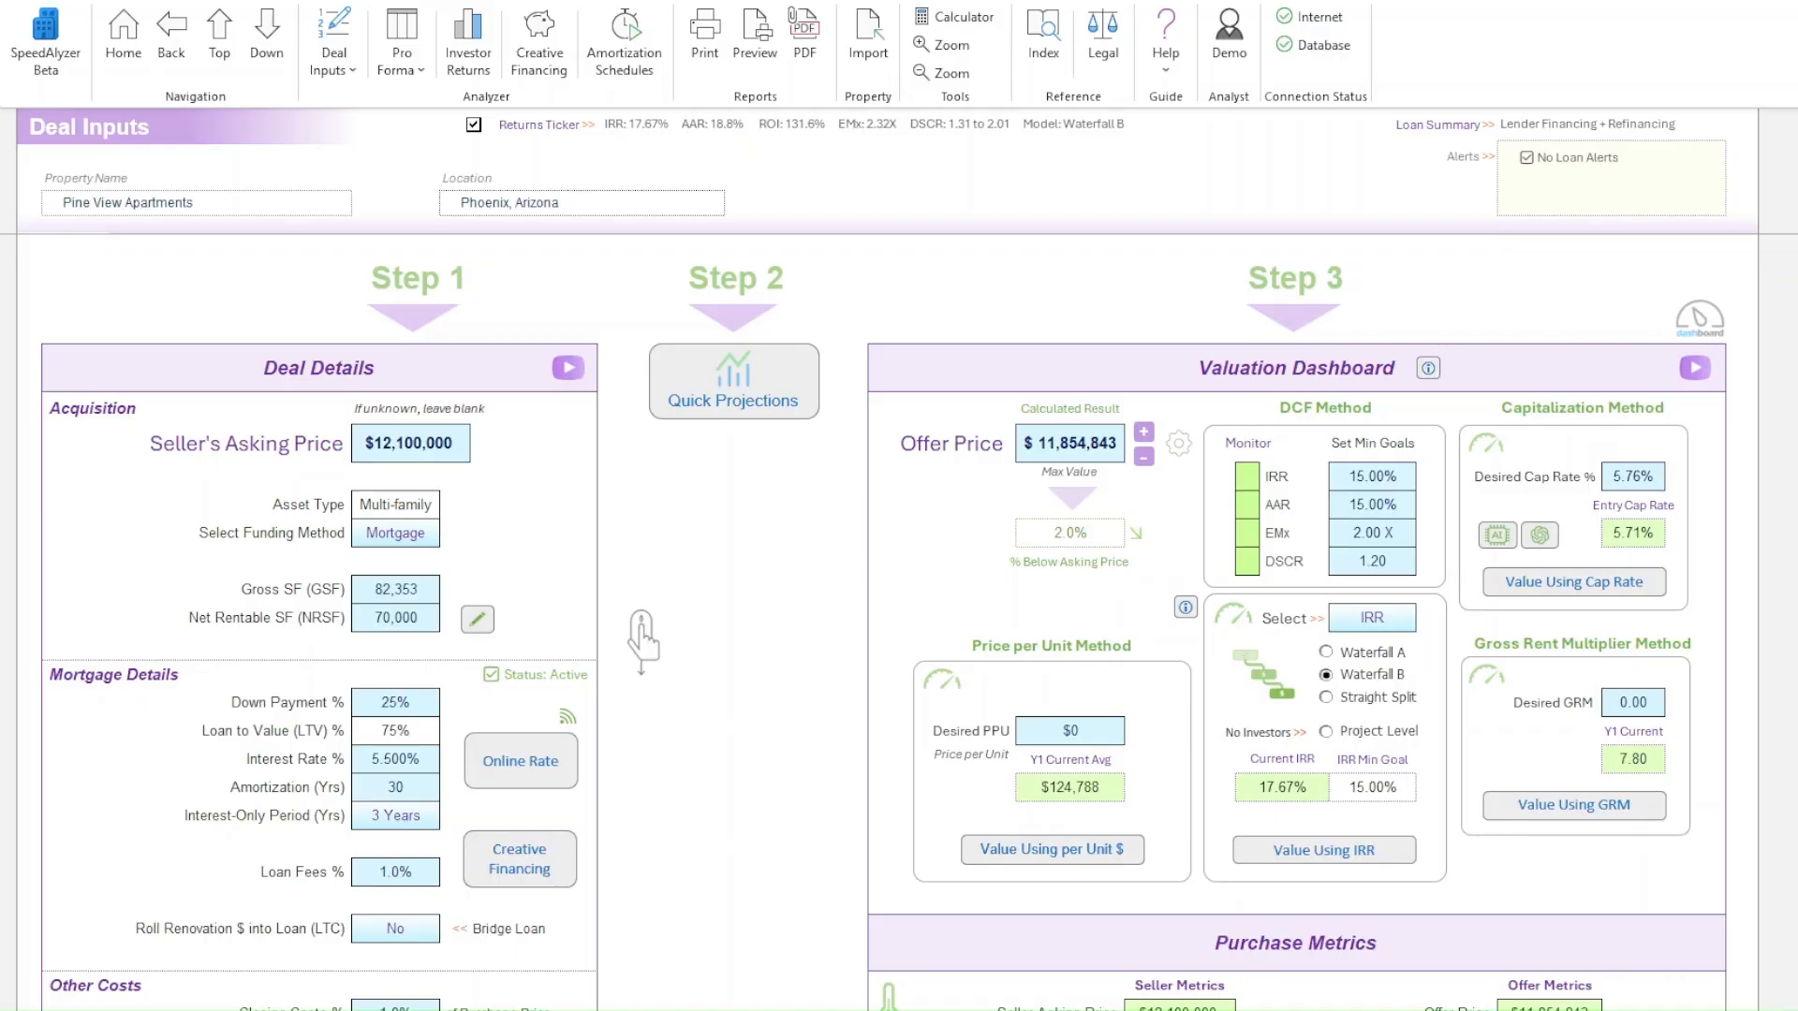
# - Open the Unit Mix Tool from the Number of Units row under Replacement Reserves on the Deal Inputs page
pyautogui.scroll(-5, 883, 622)
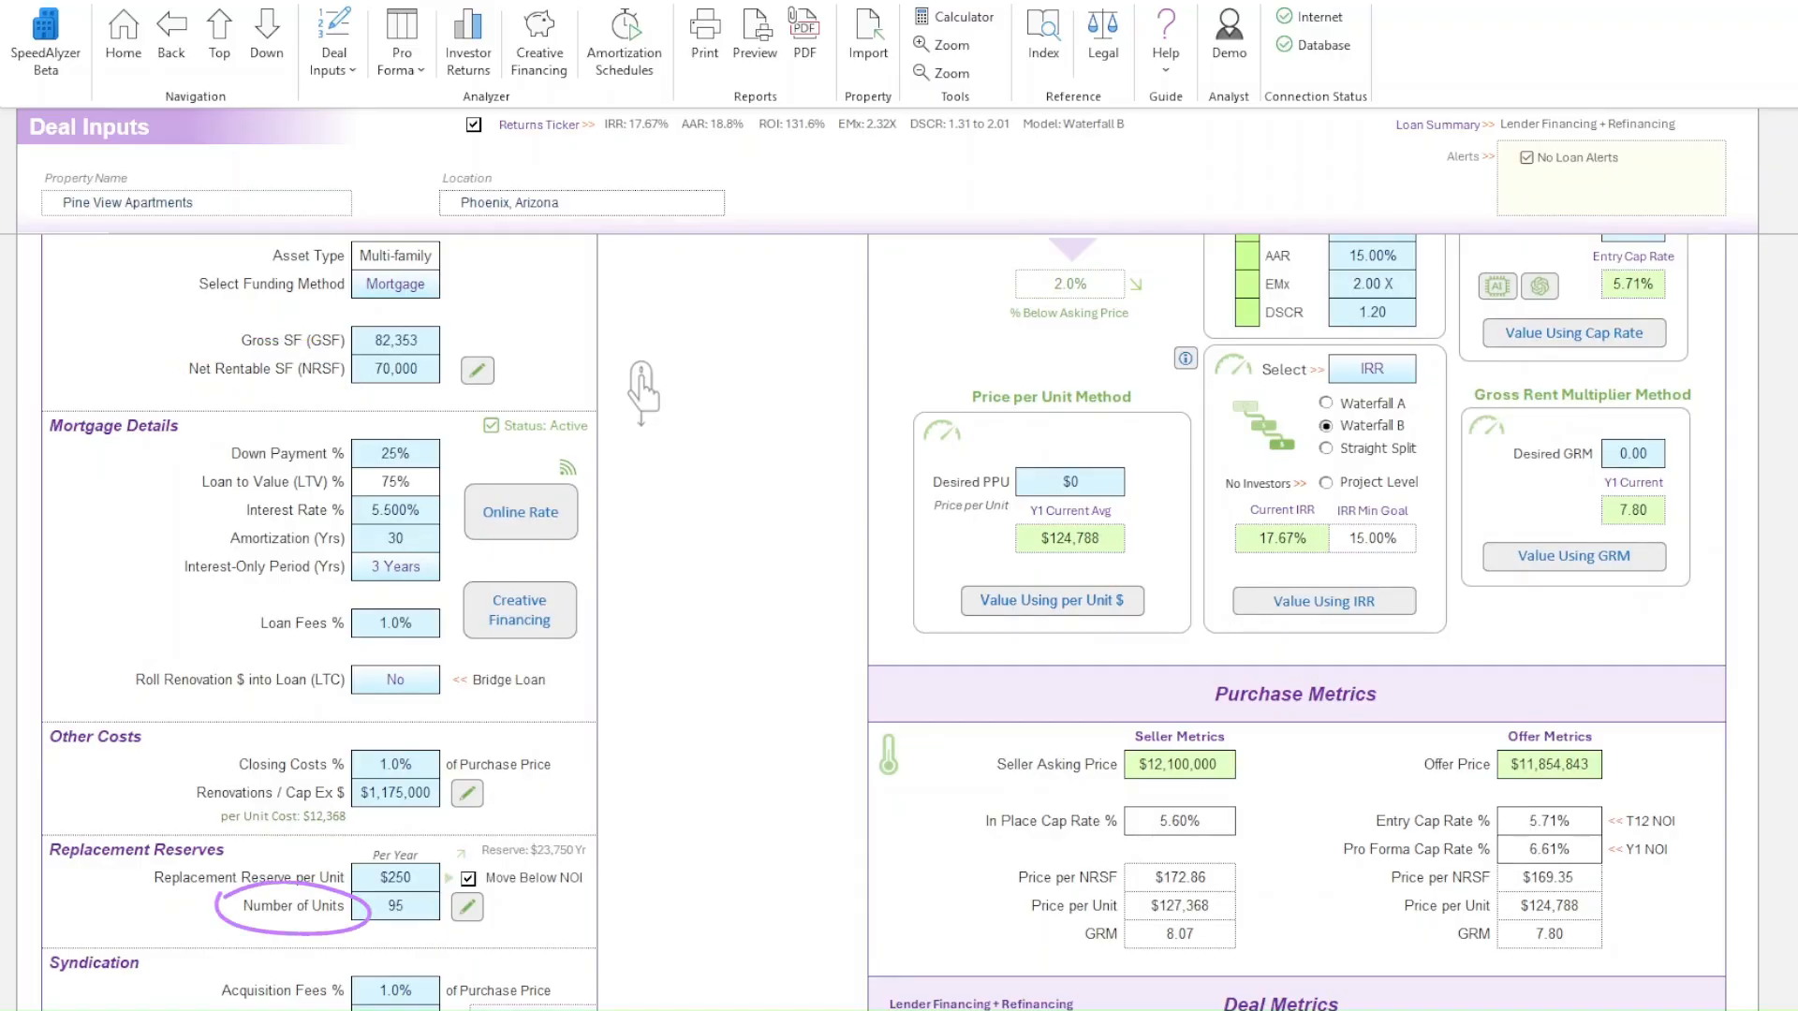
pyautogui.scroll(-5, 885, 623)
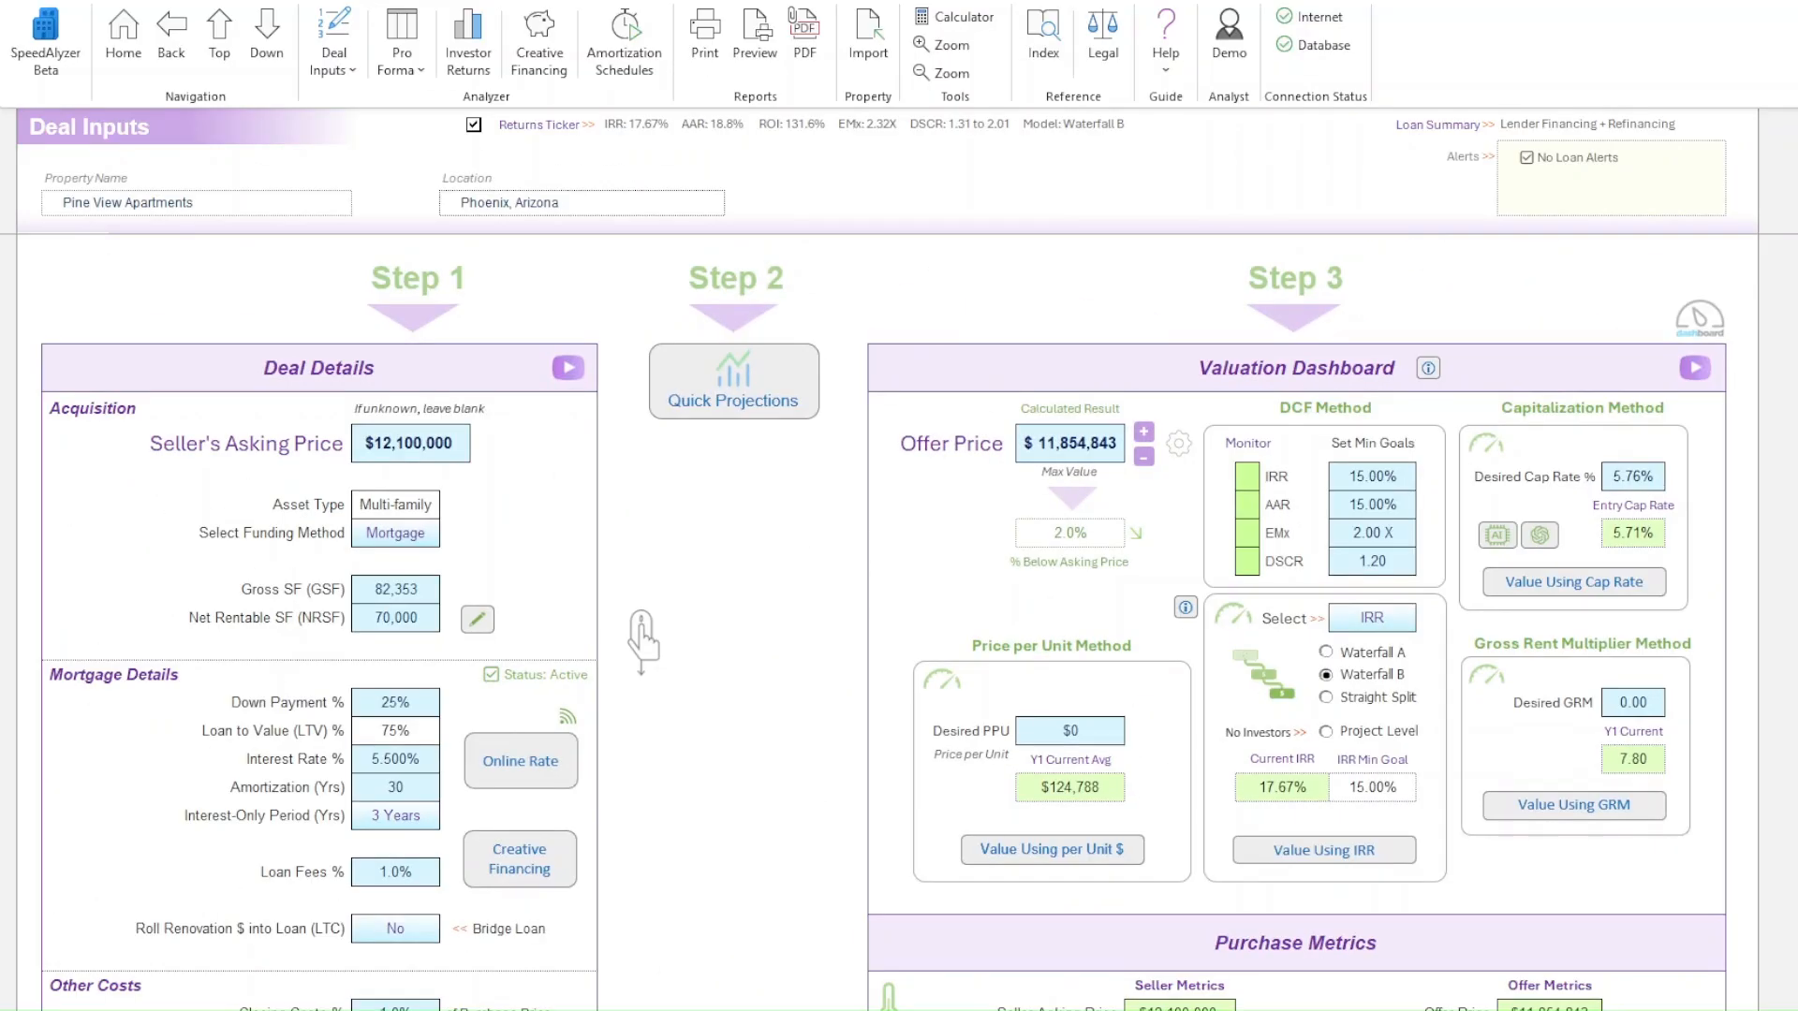
pyautogui.scroll(-3, 642, 482)
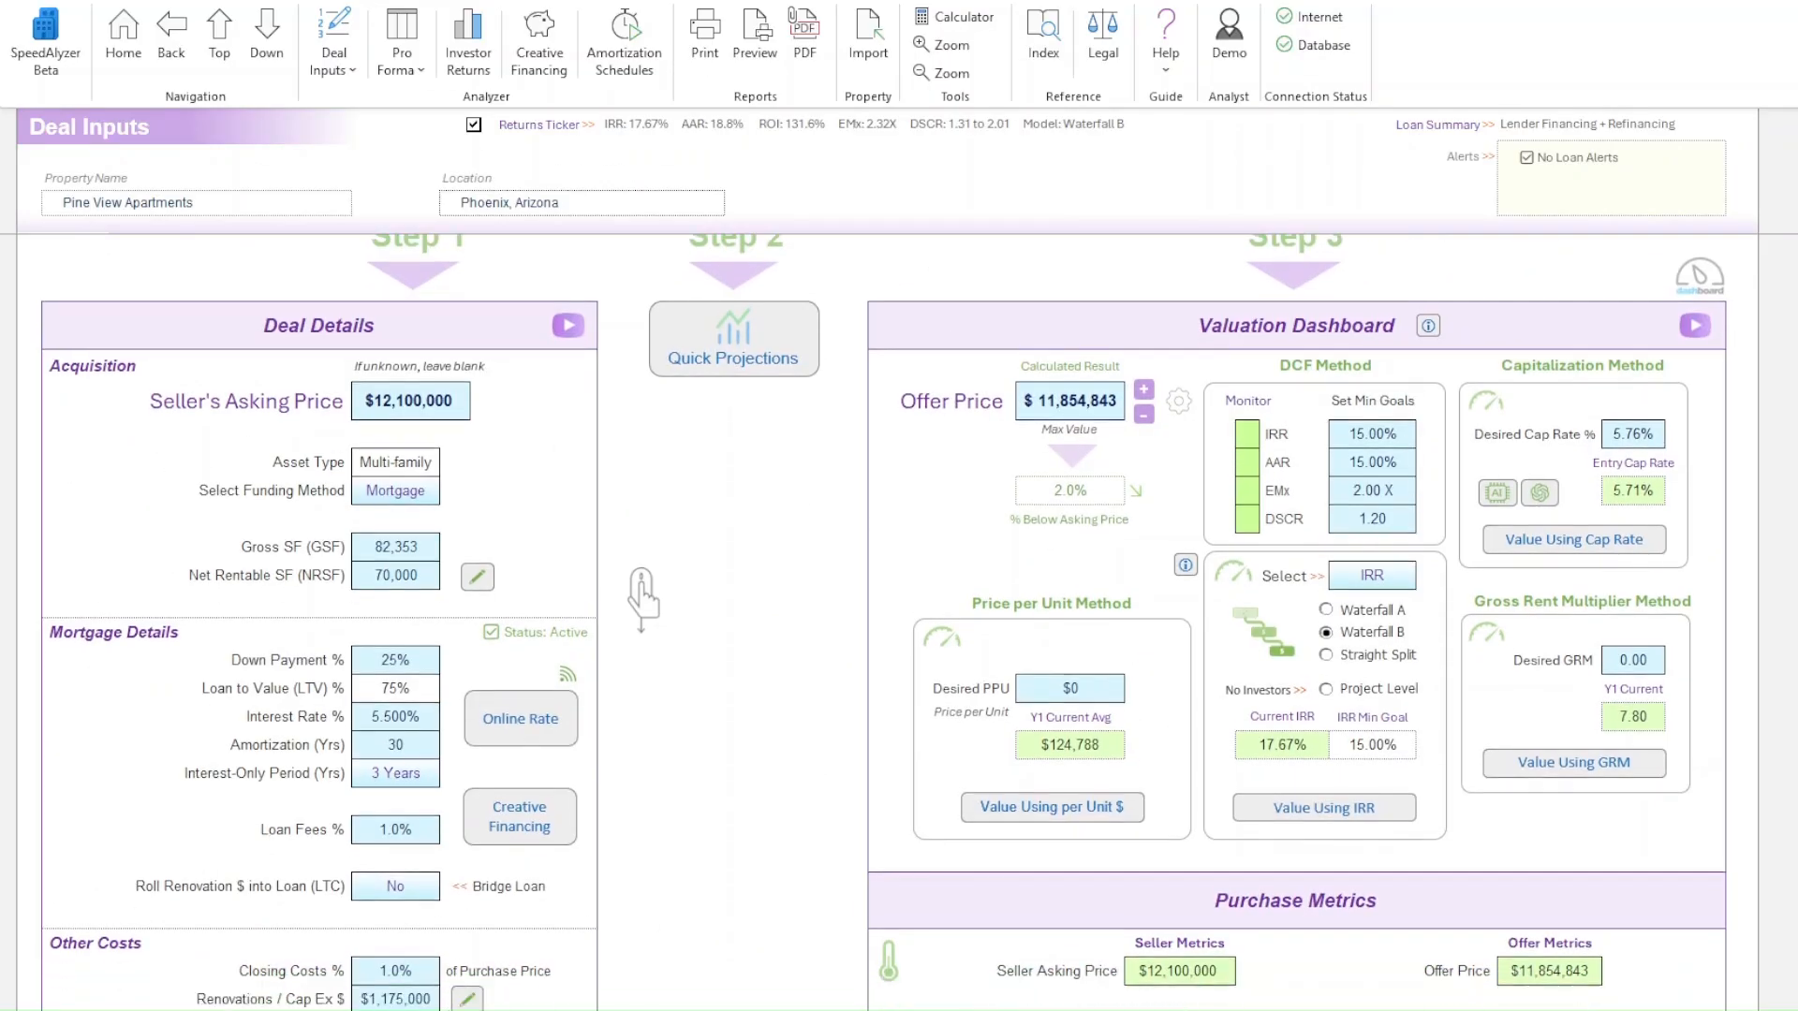
pyautogui.scroll(-2, 883, 623)
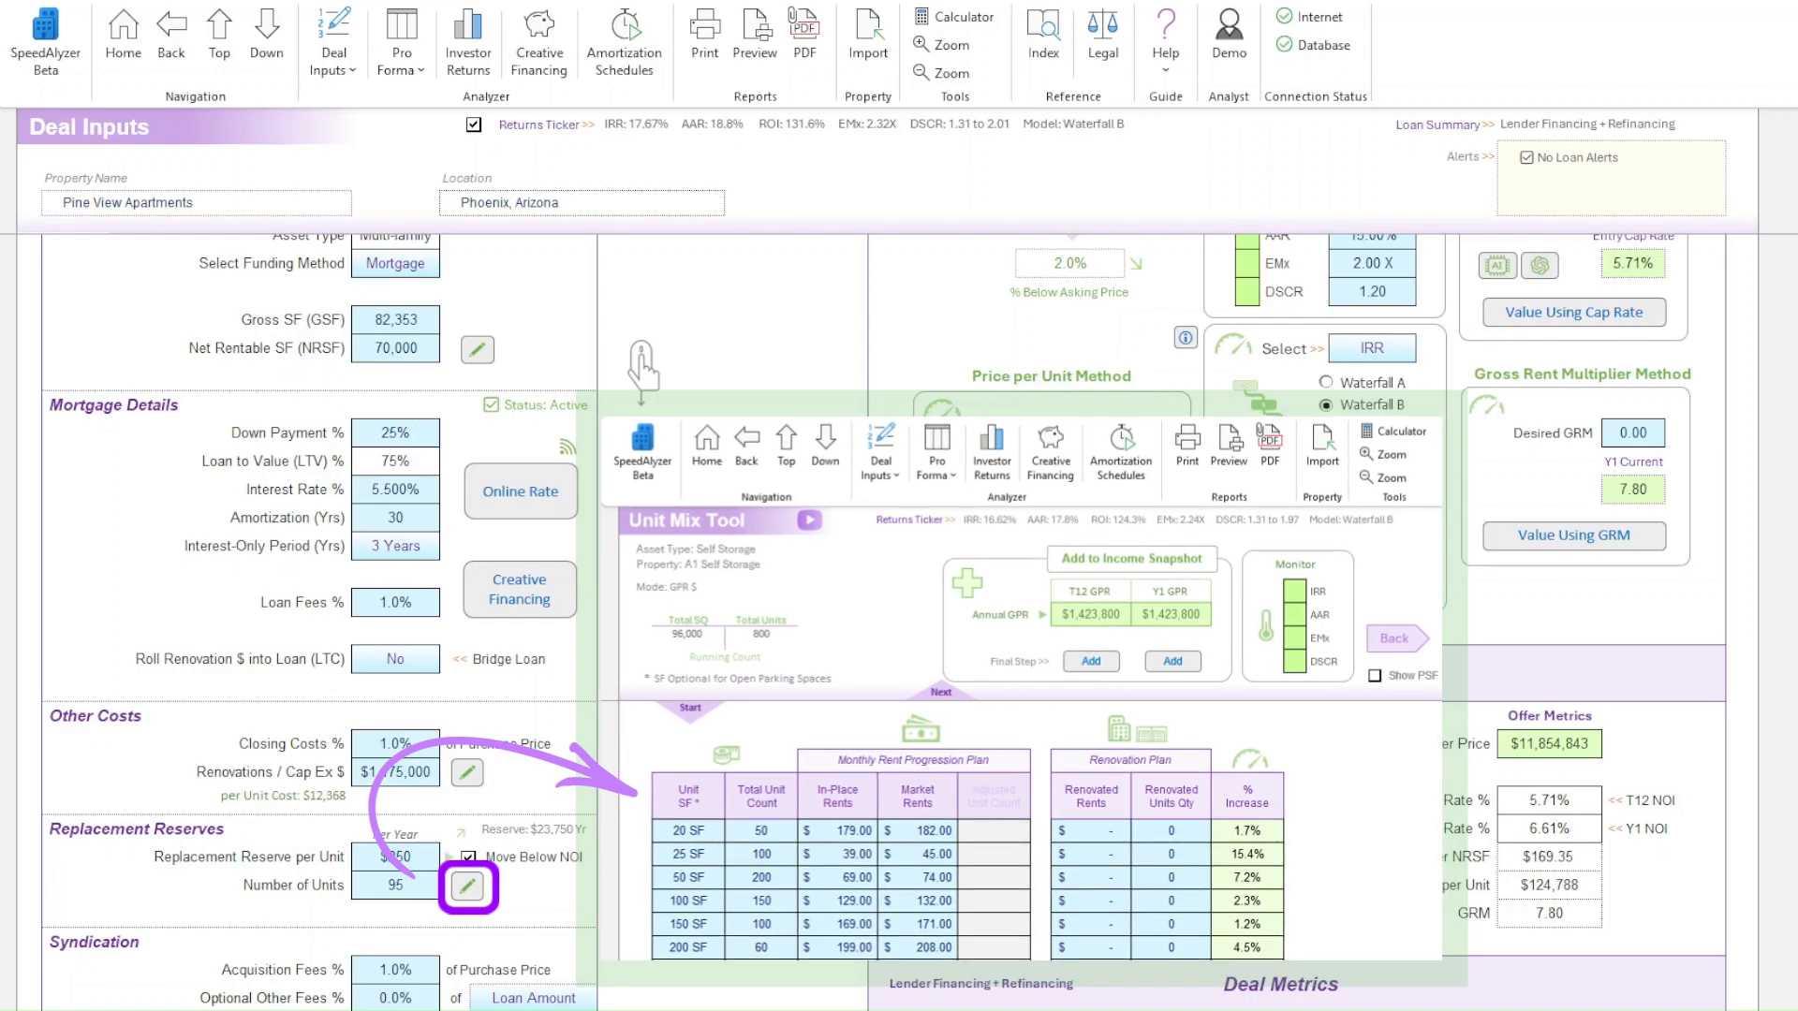
pyautogui.scroll(-2, 899, 622)
pyautogui.scroll(-5, 643, 258)
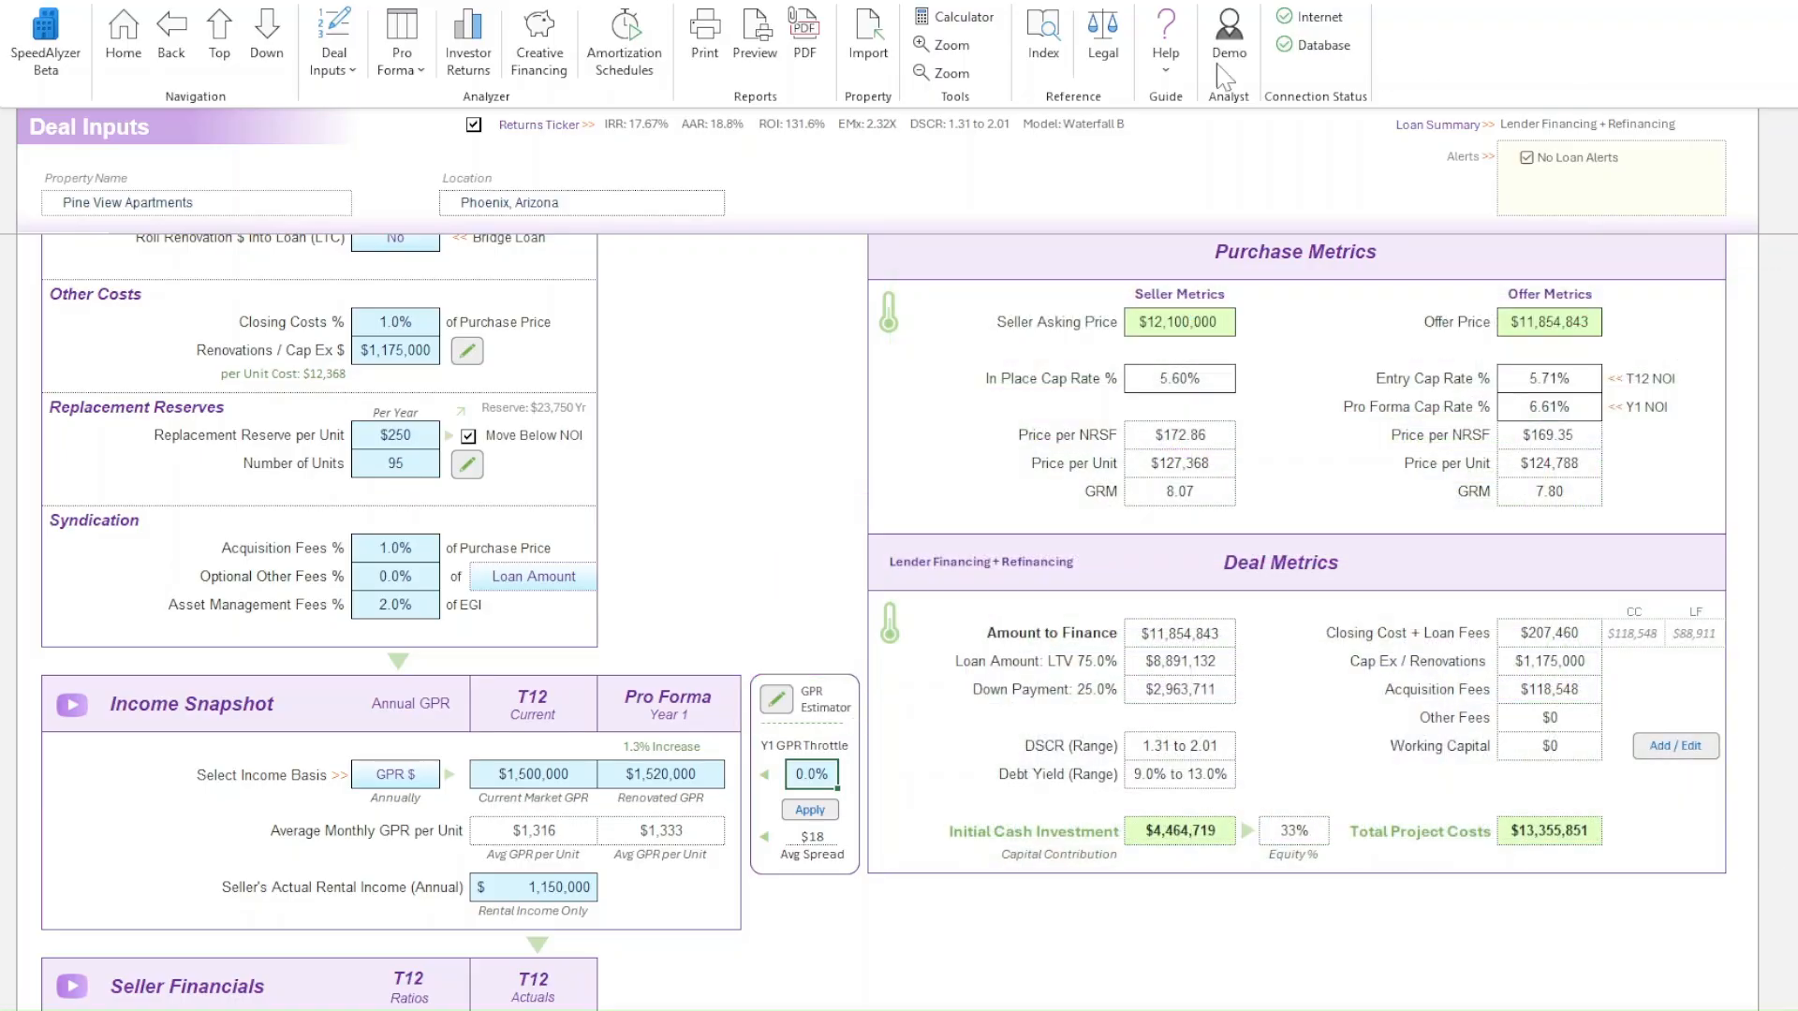
pyautogui.click(354, 68)
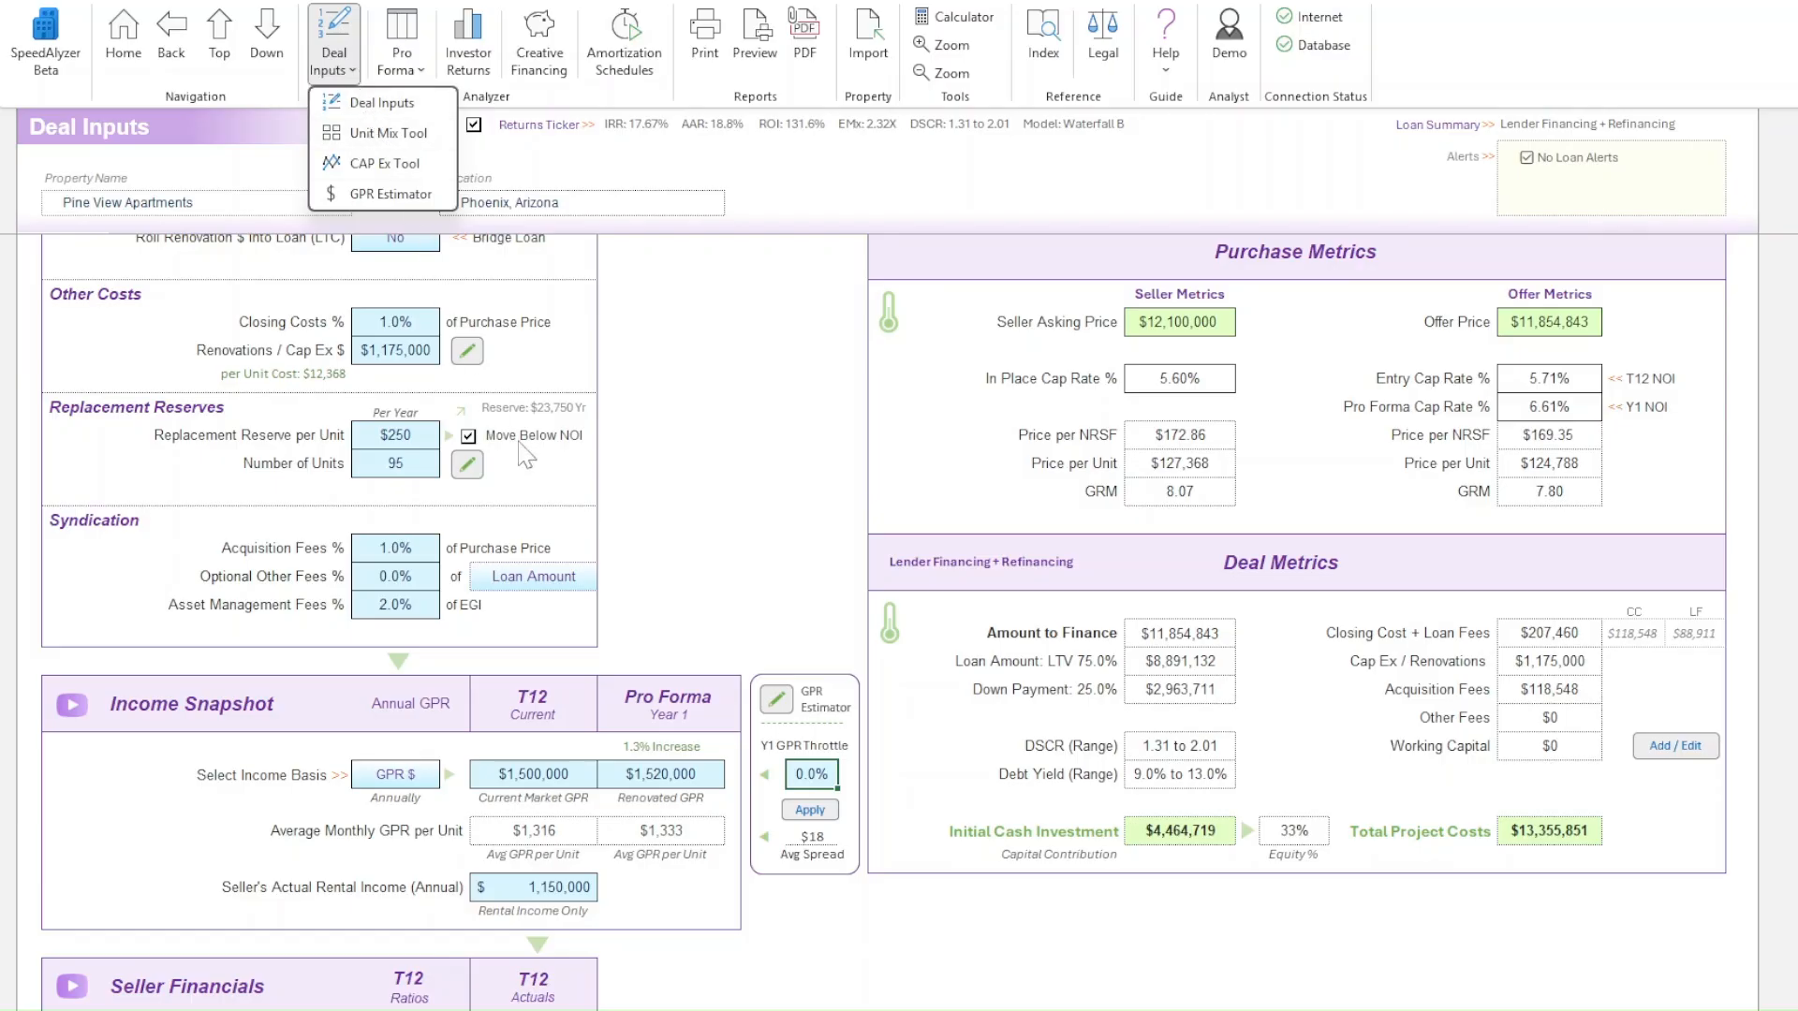
pyautogui.click(535, 463)
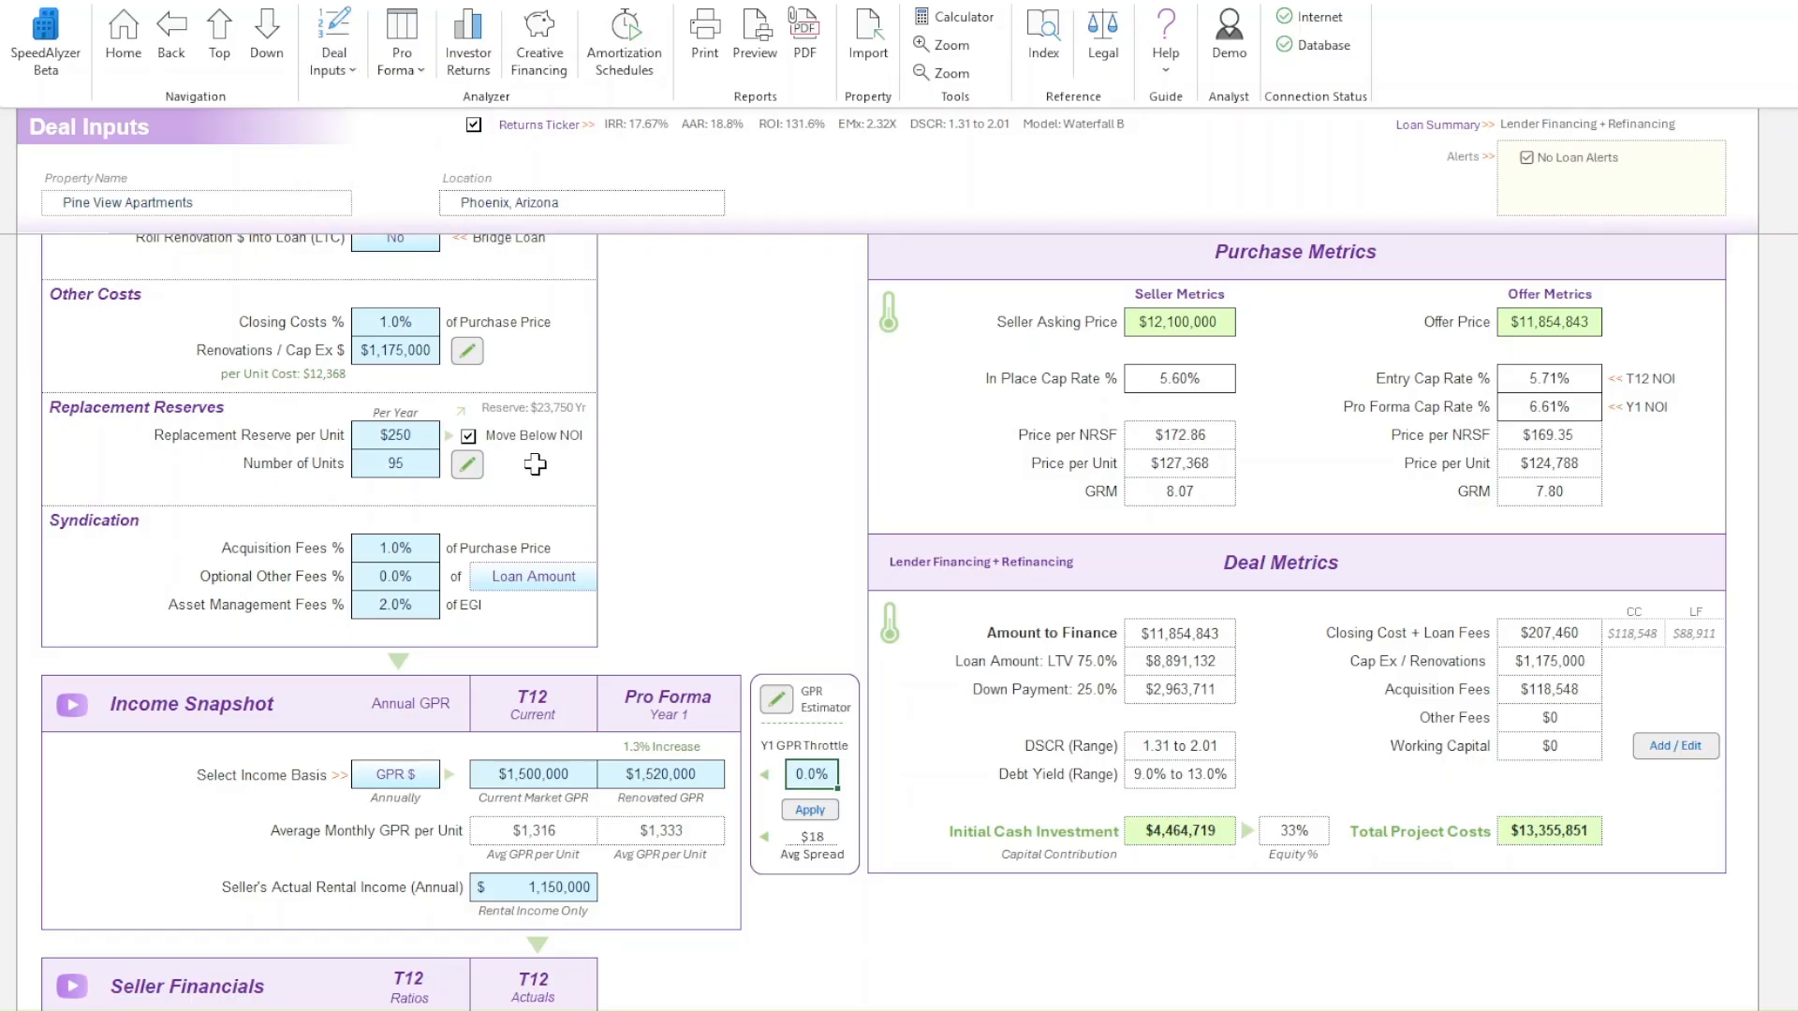
pyautogui.click(470, 465)
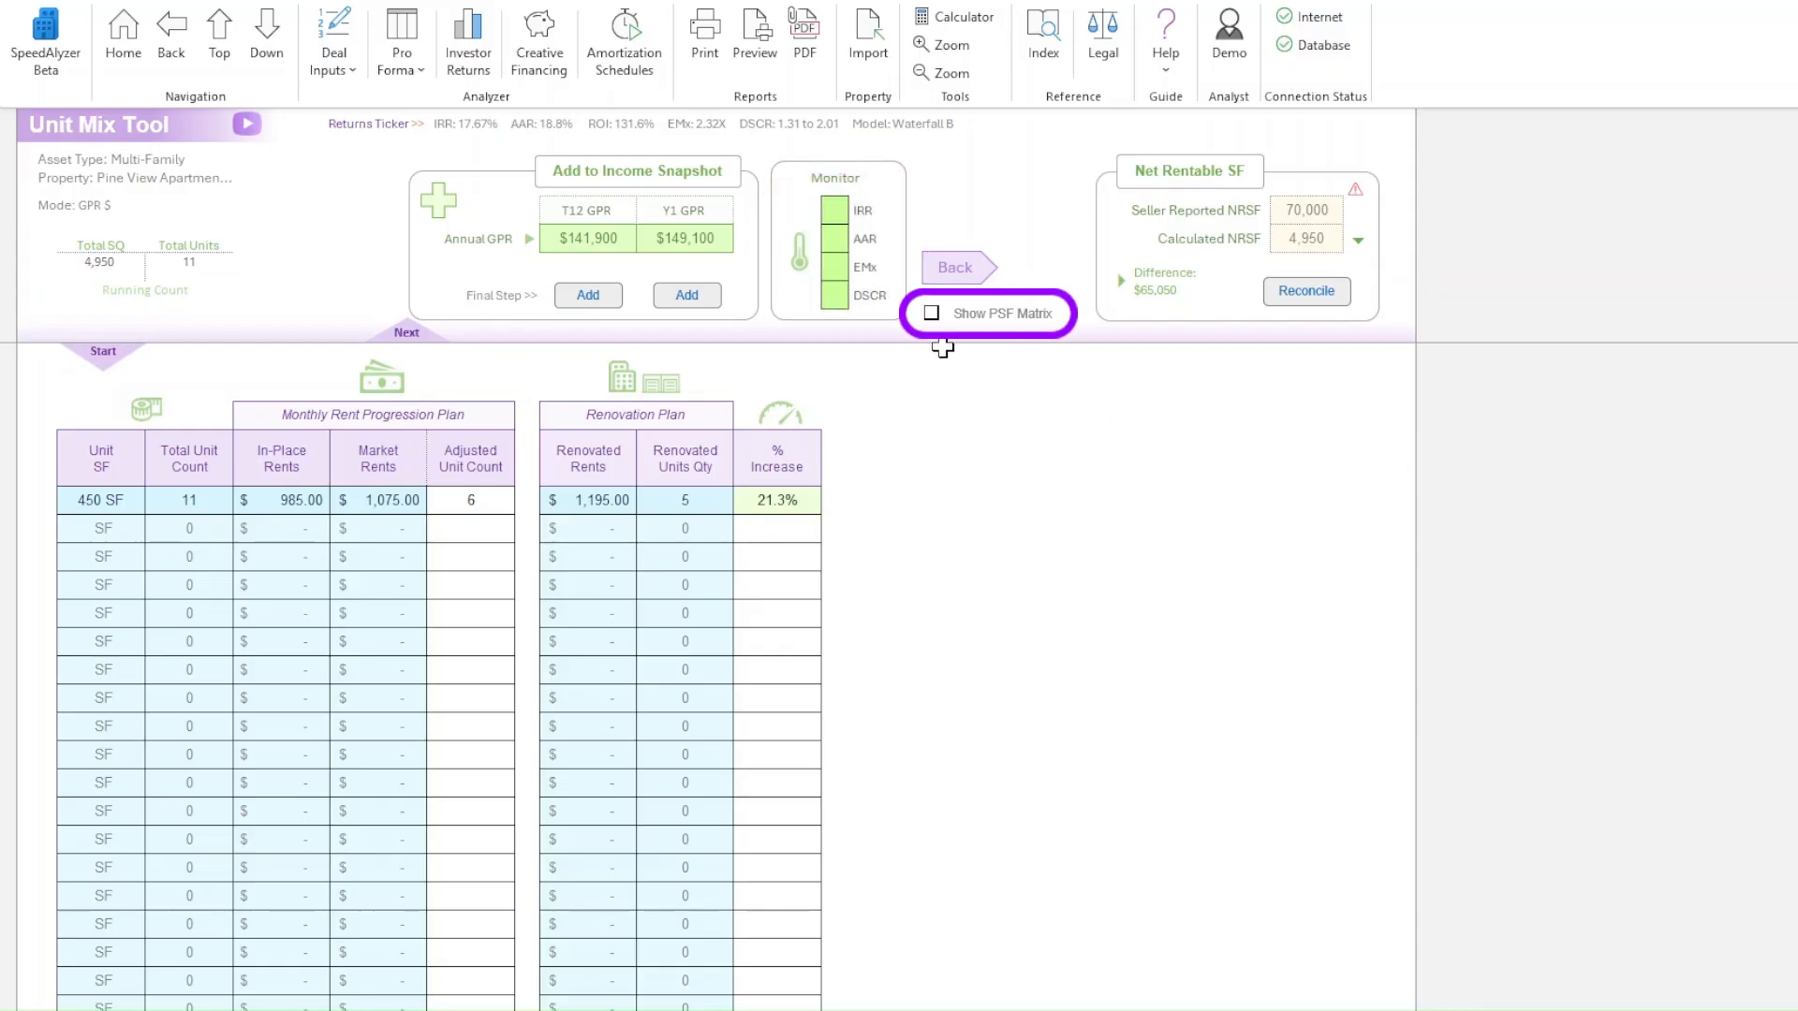
# - Show and hide the PSF Comparison Matrix, and look over the unit mix table down to its summary rows
pyautogui.click(933, 316)
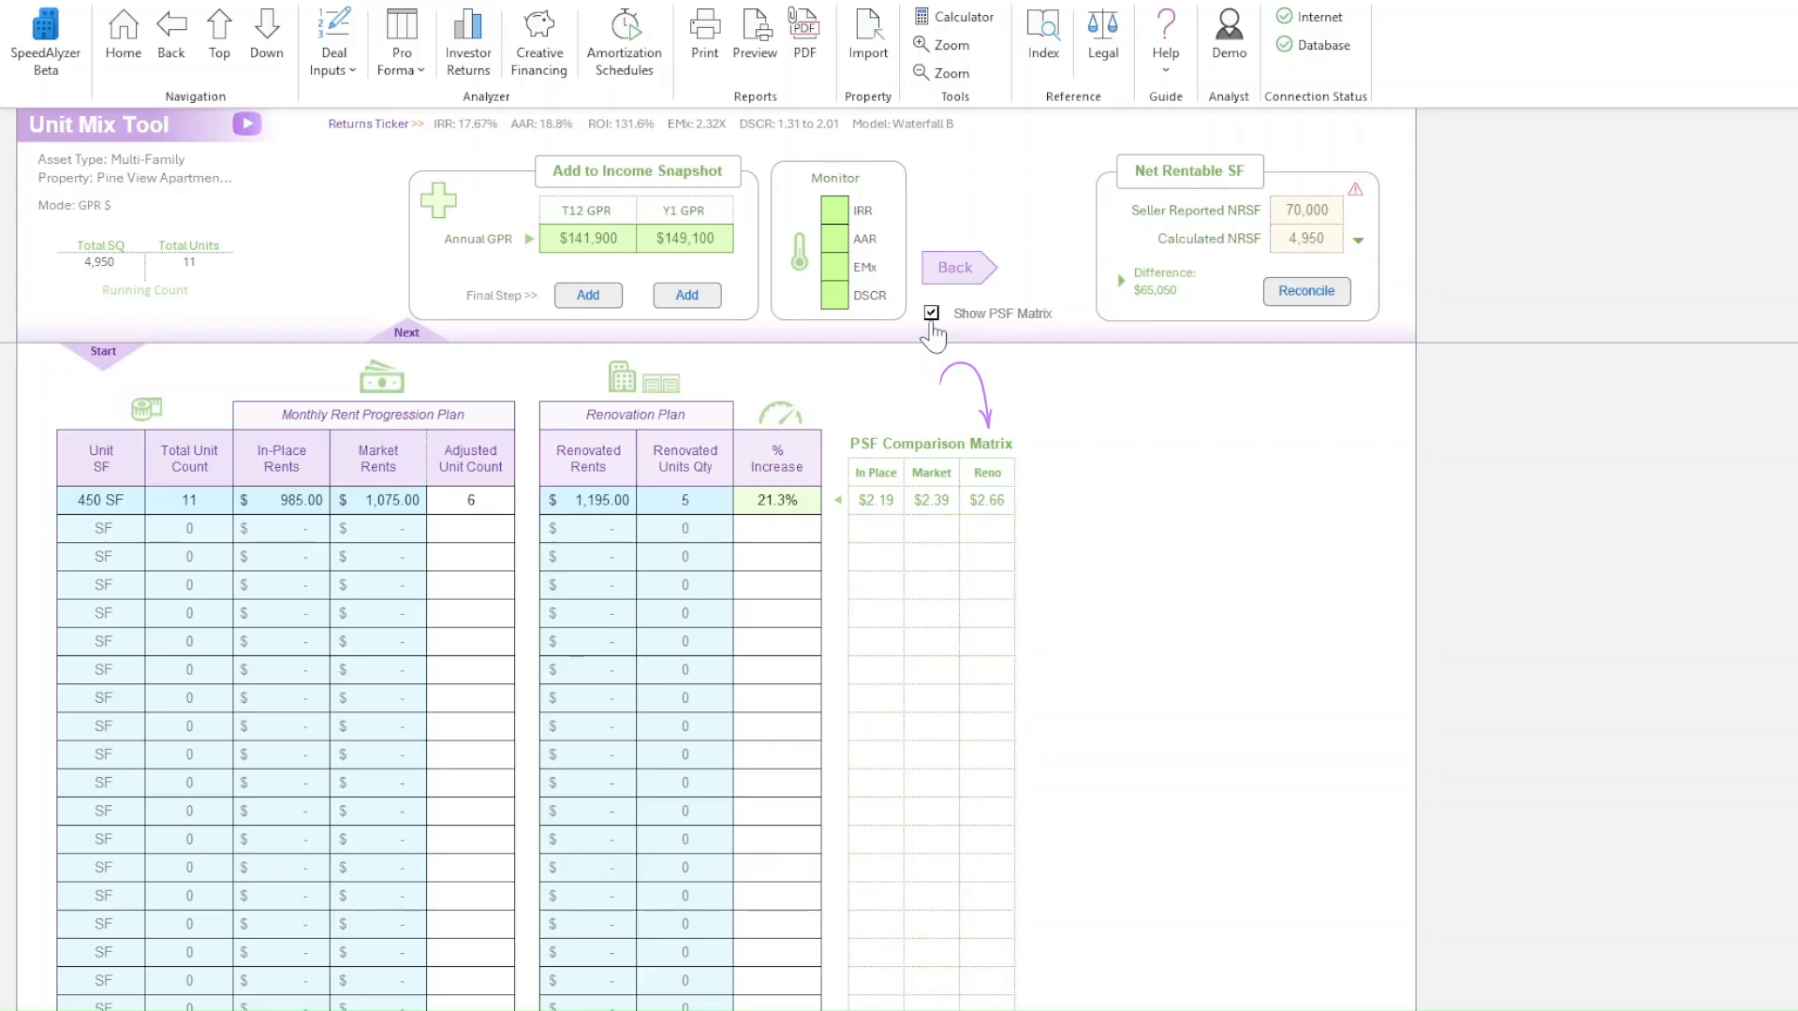
pyautogui.click(937, 323)
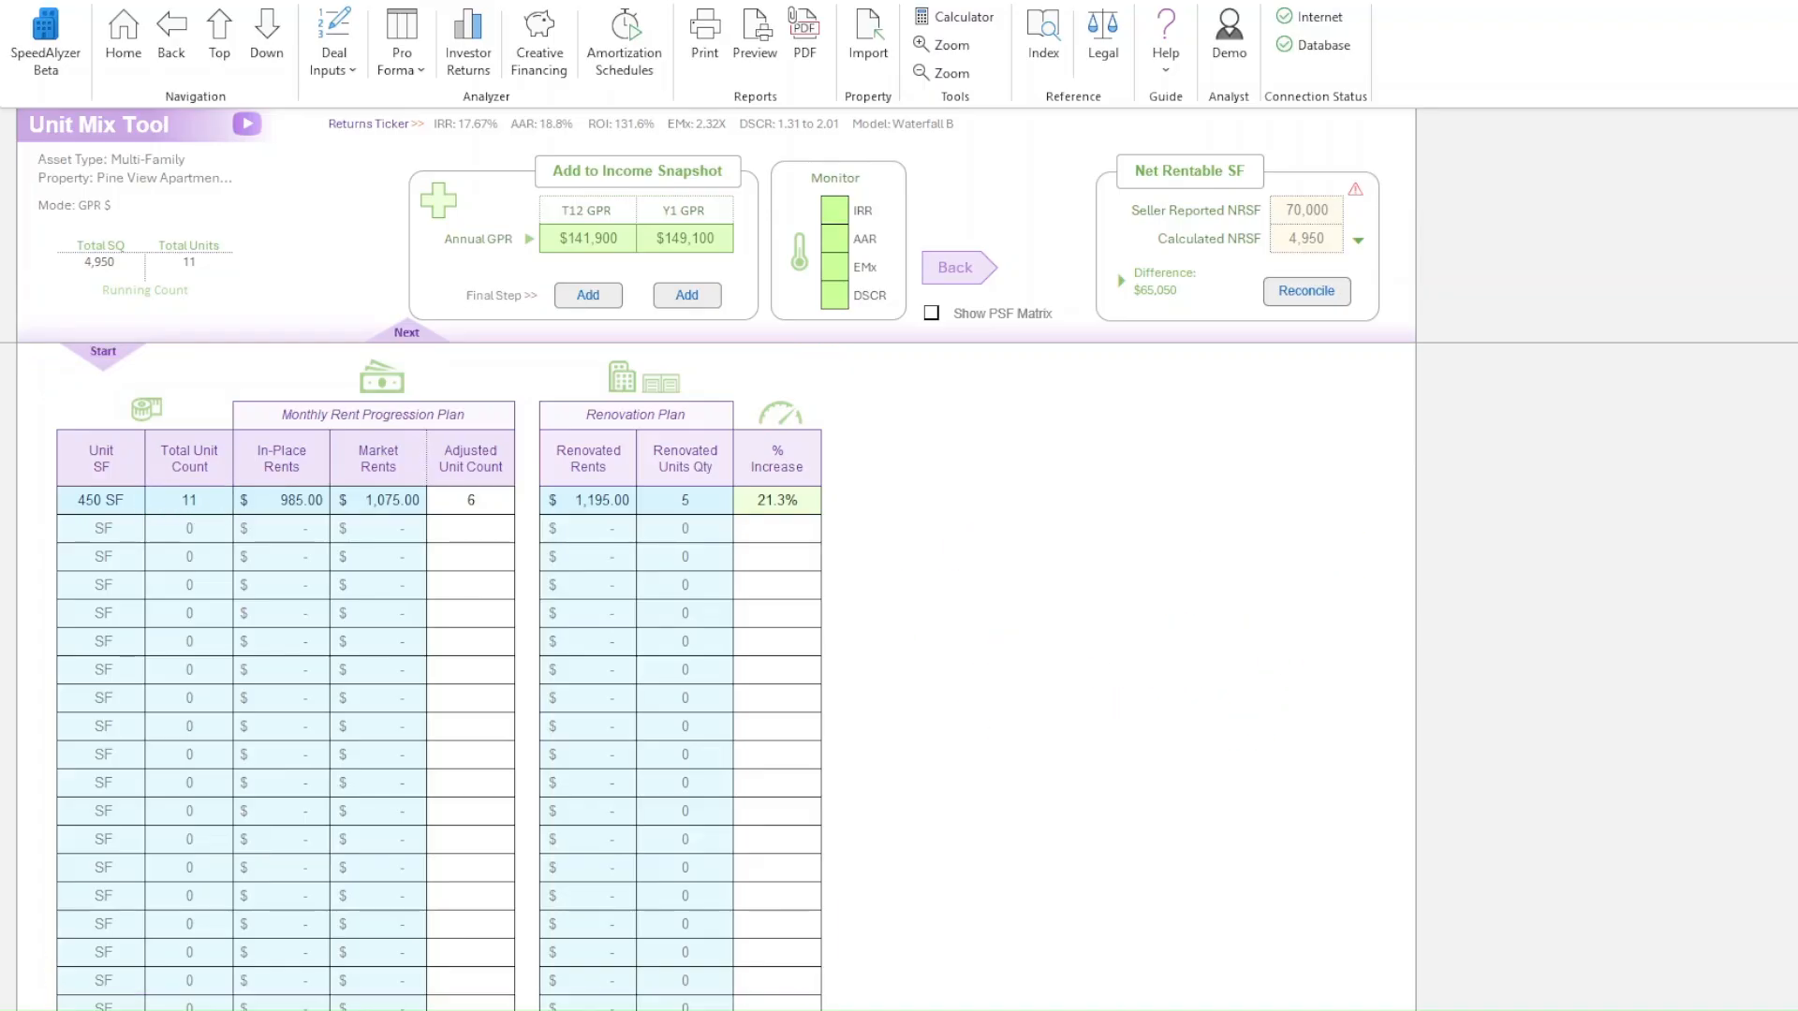
pyautogui.scroll(-2, 716, 677)
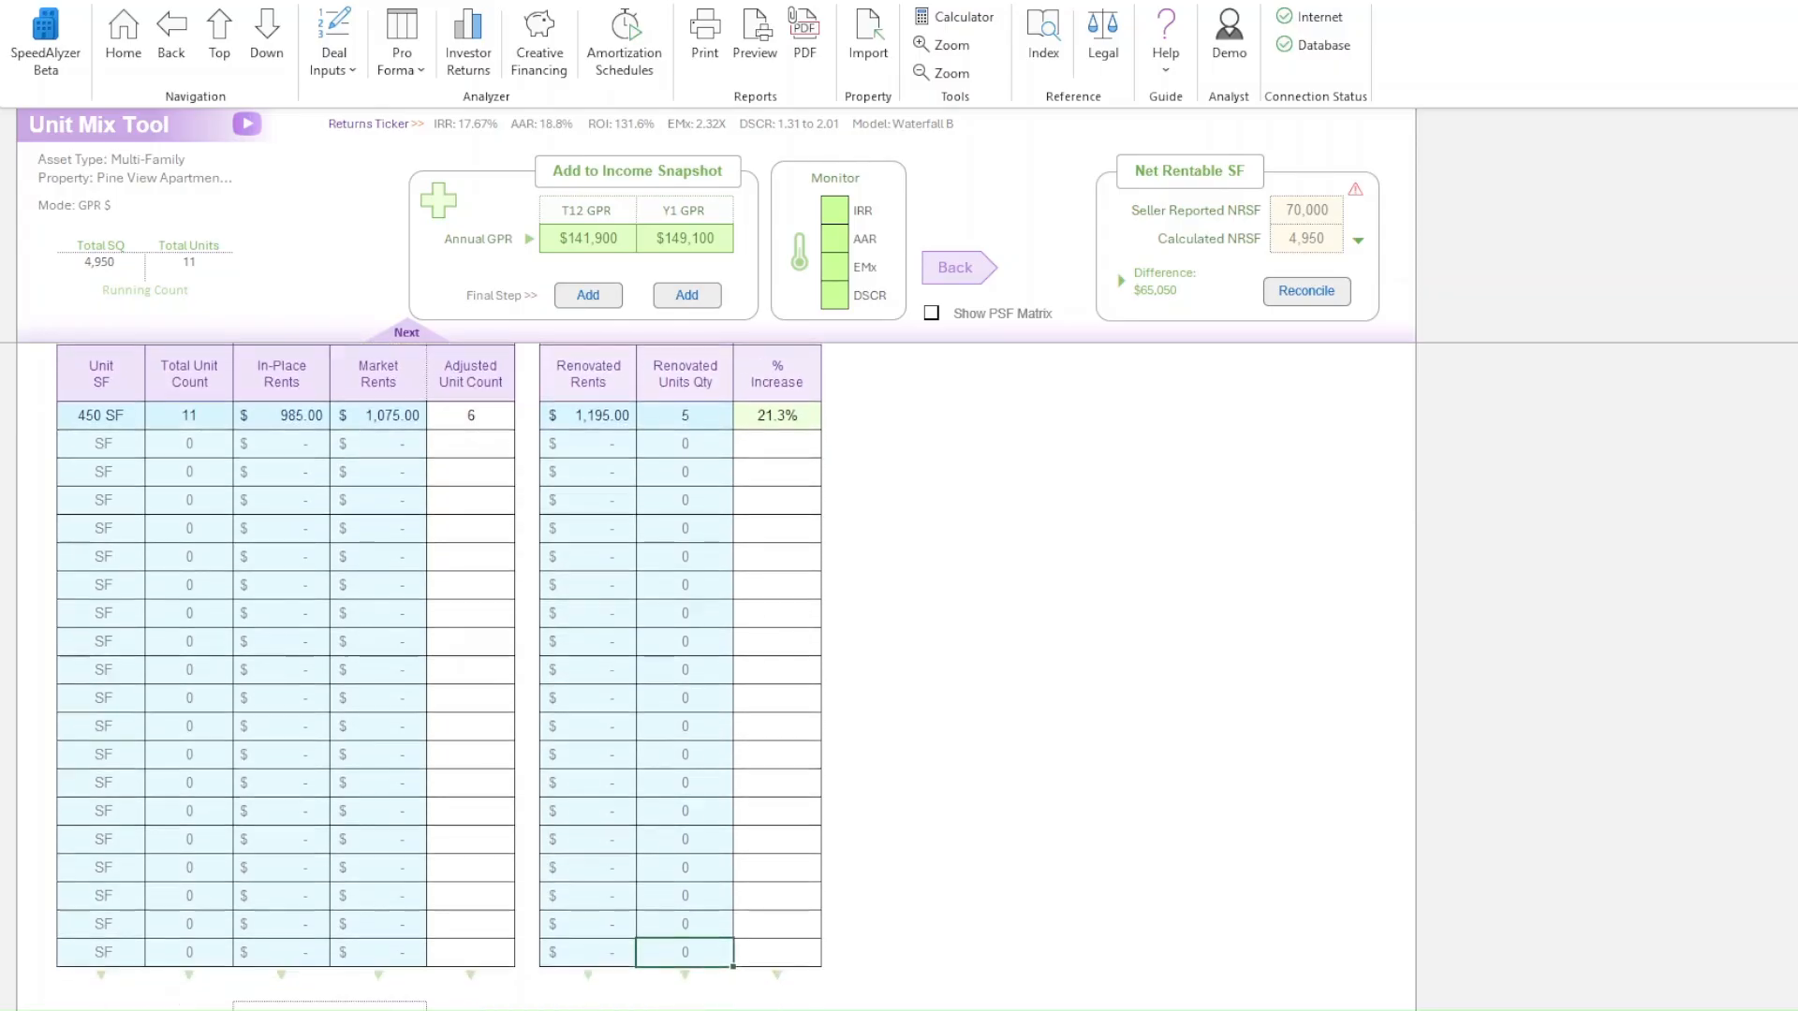
pyautogui.scroll(-1, 716, 676)
pyautogui.scroll(1, 716, 676)
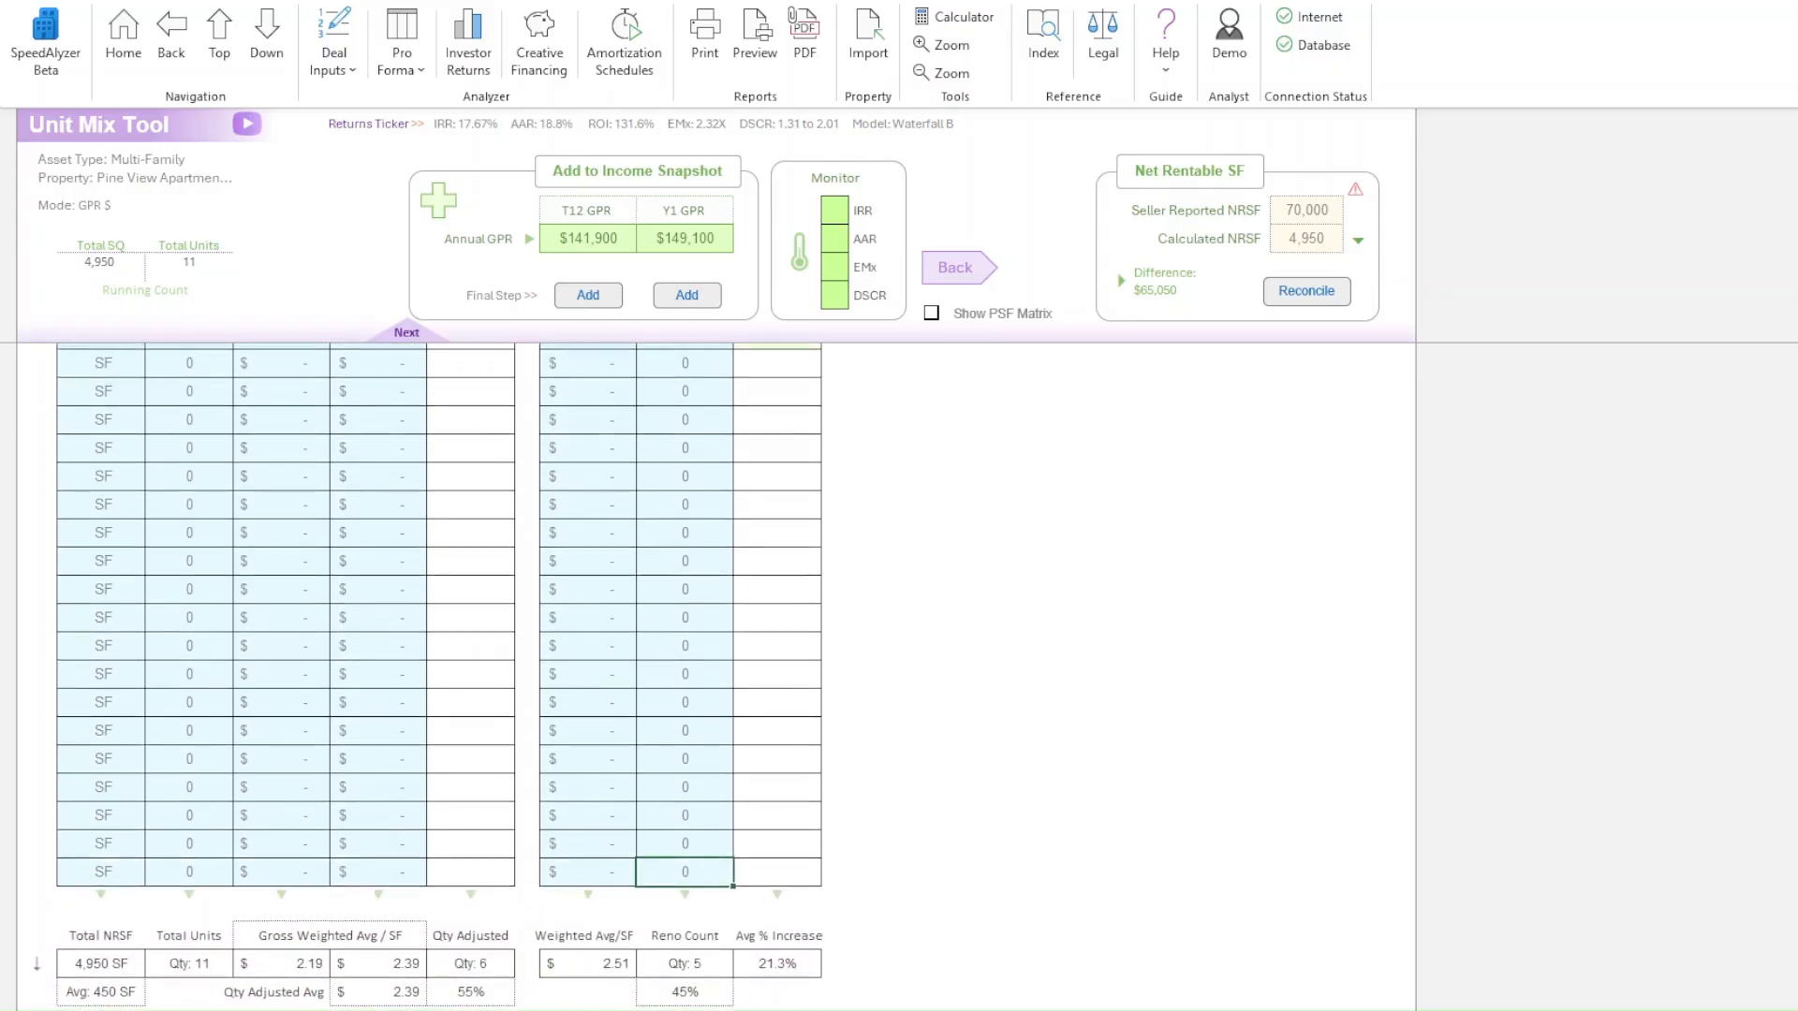
pyautogui.scroll(3, 716, 676)
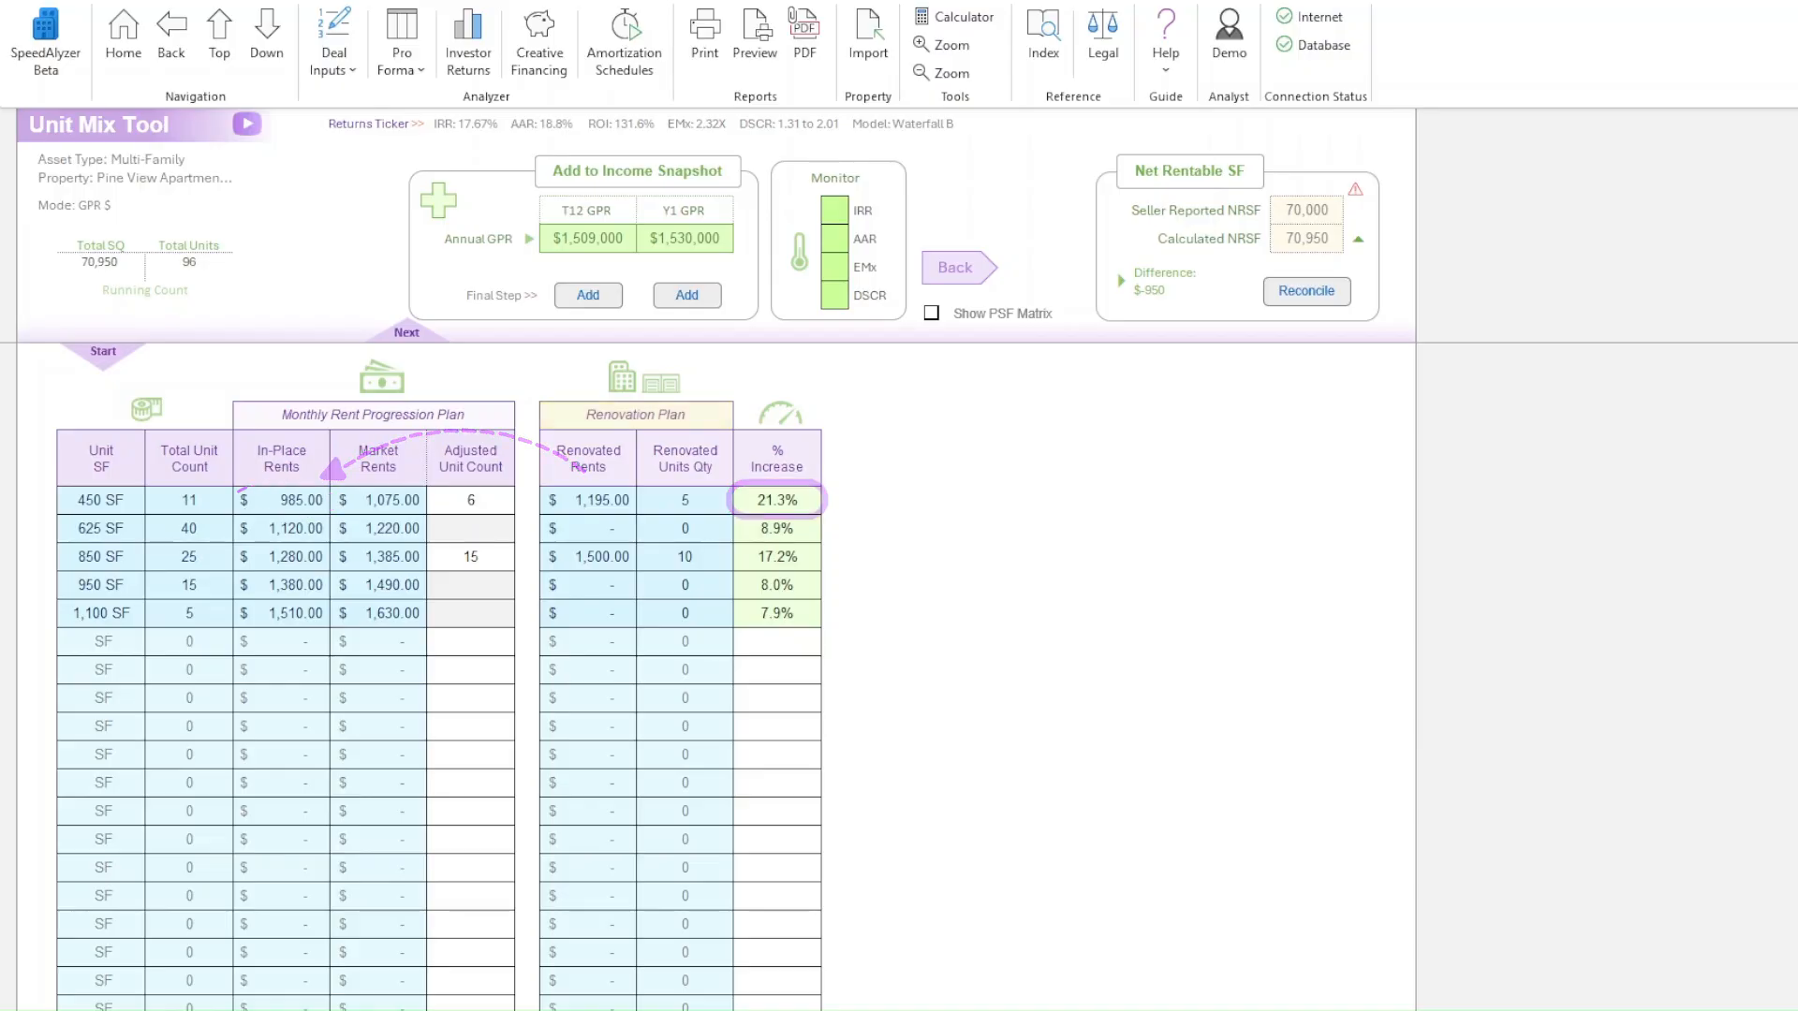
# - Clear the Renovated Units Qty of the 450 SF unit type and set it back to 5
pyautogui.click(714, 499)
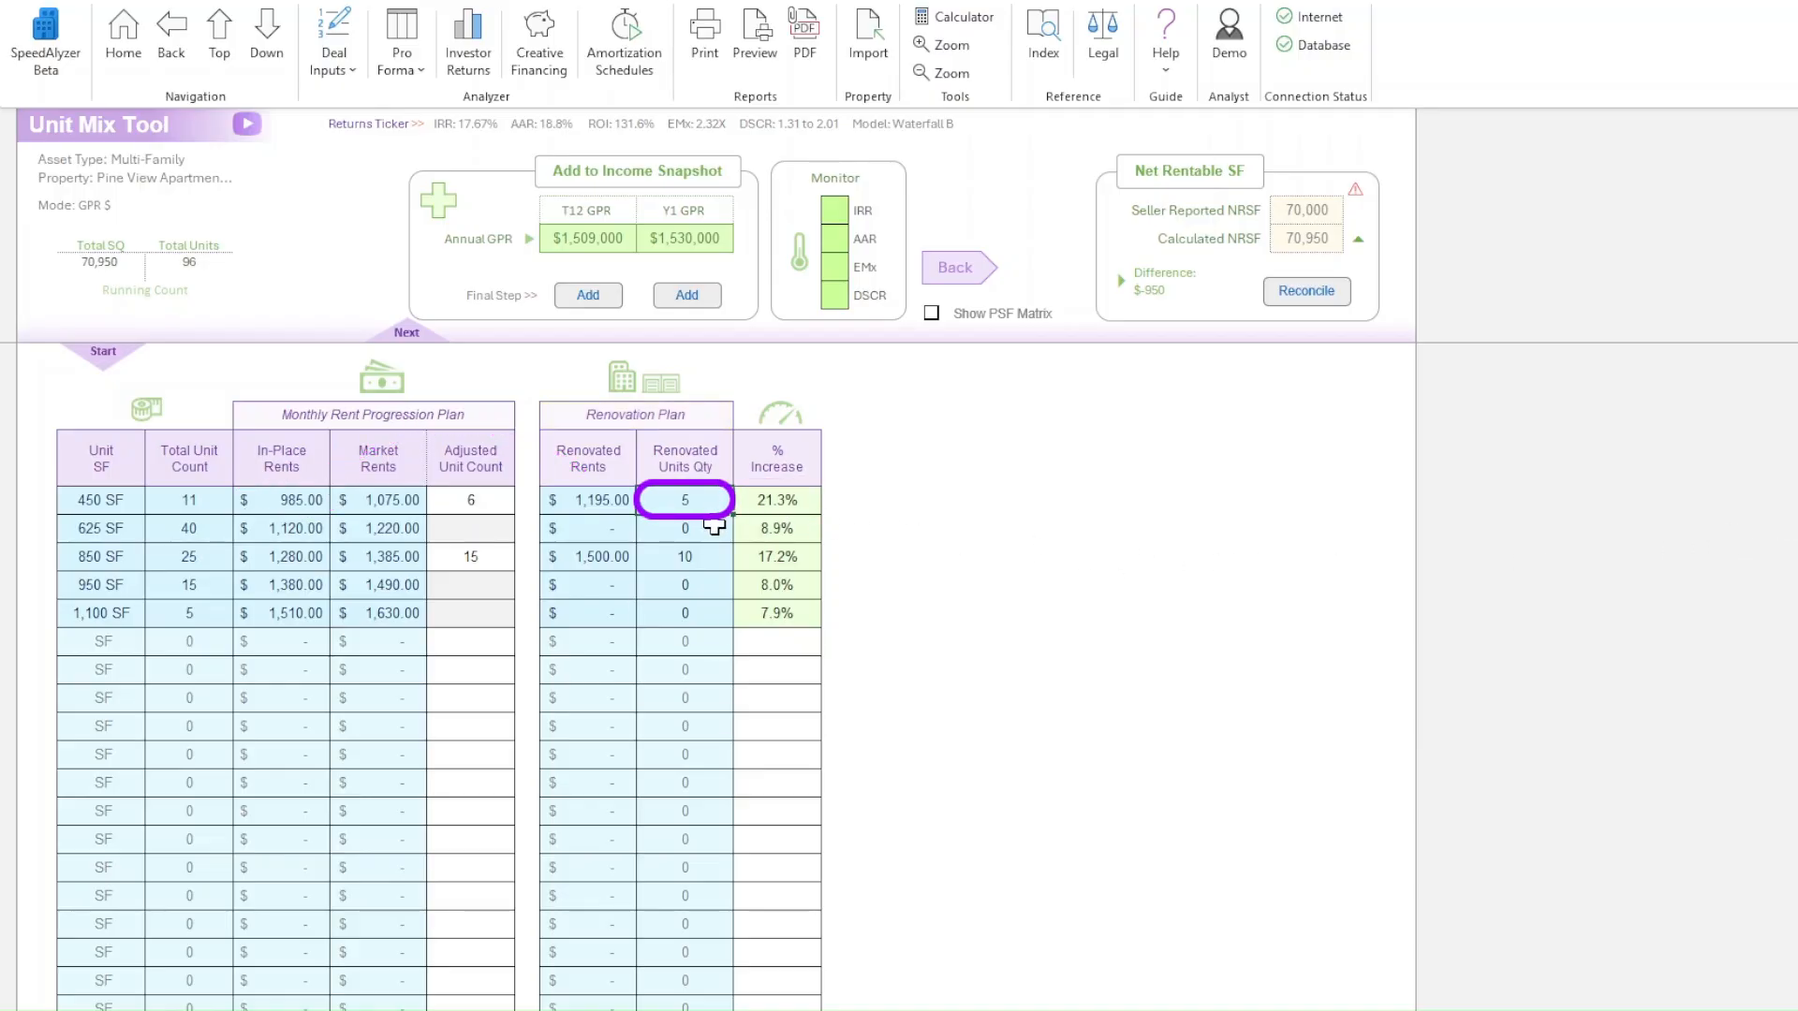
pyautogui.press('Delete')
pyautogui.click(690, 665)
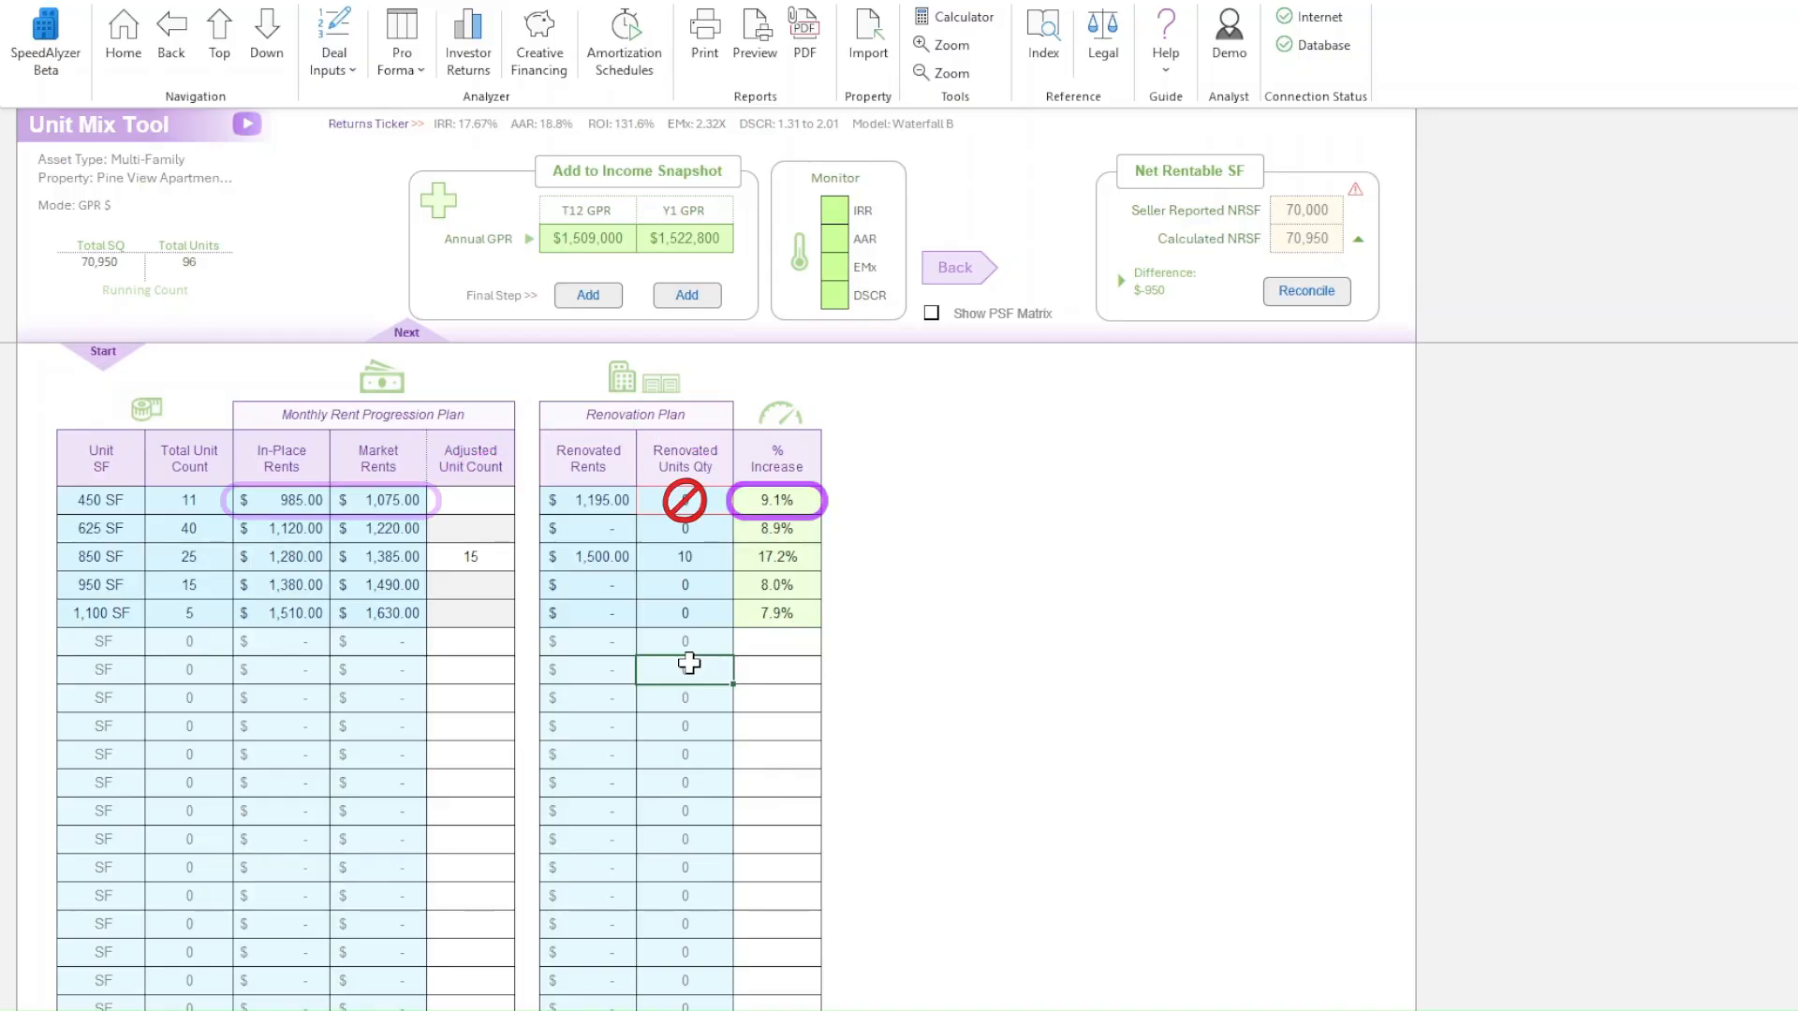
pyautogui.click(693, 503)
pyautogui.write('5')
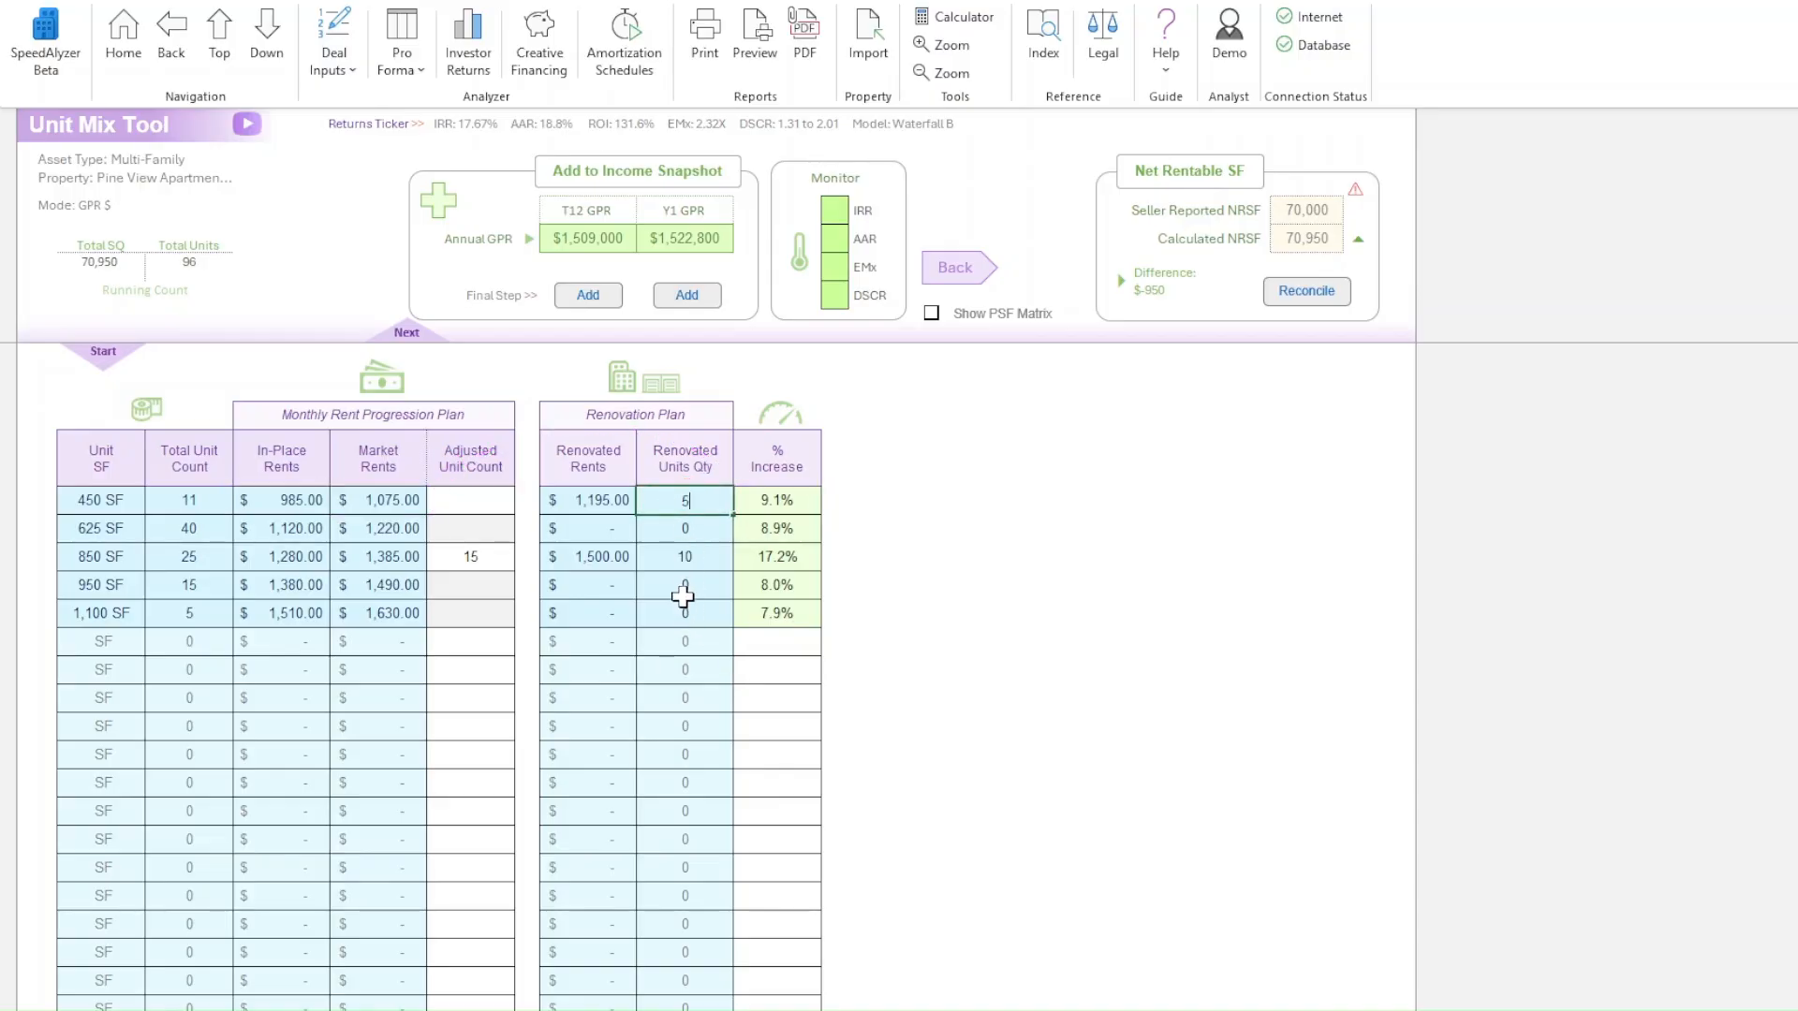
pyautogui.click(687, 672)
# - Review the weighted averages and renovation totals below the unit mix table, and compare rents per square foot in the PSF matrix before hiding it
pyautogui.scroll(-3, 440, 674)
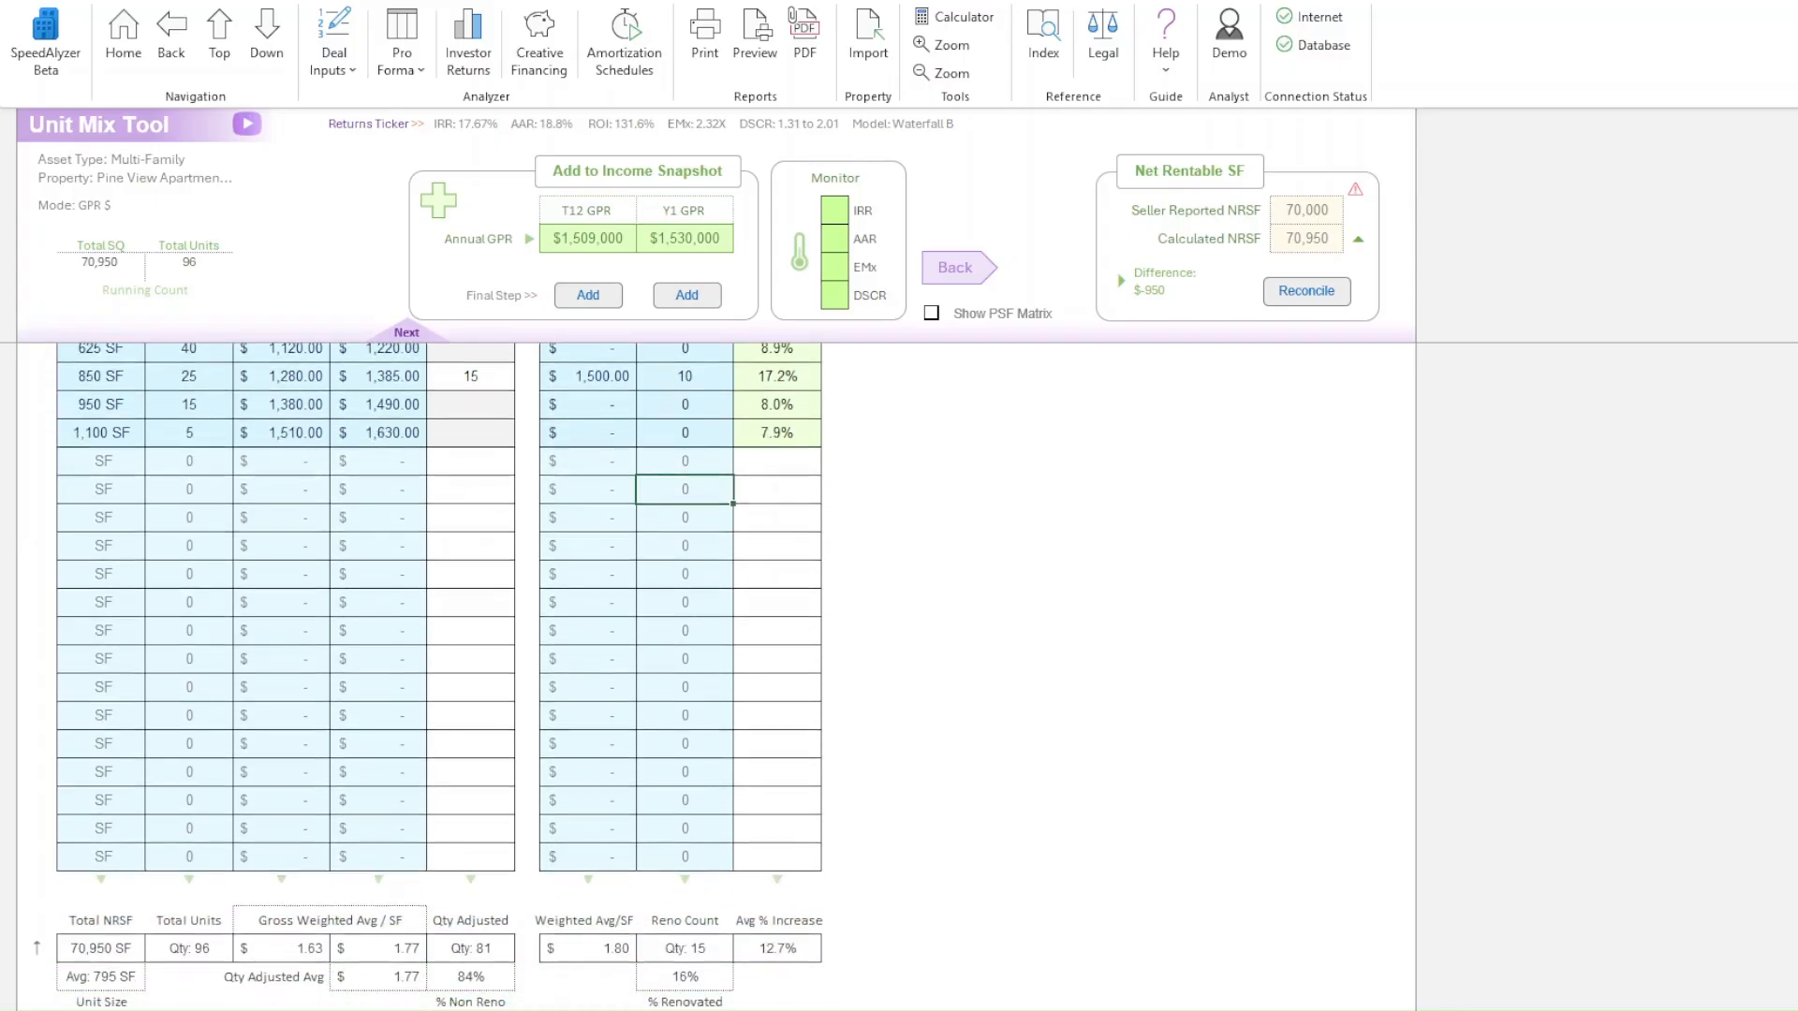
pyautogui.scroll(-1, 441, 675)
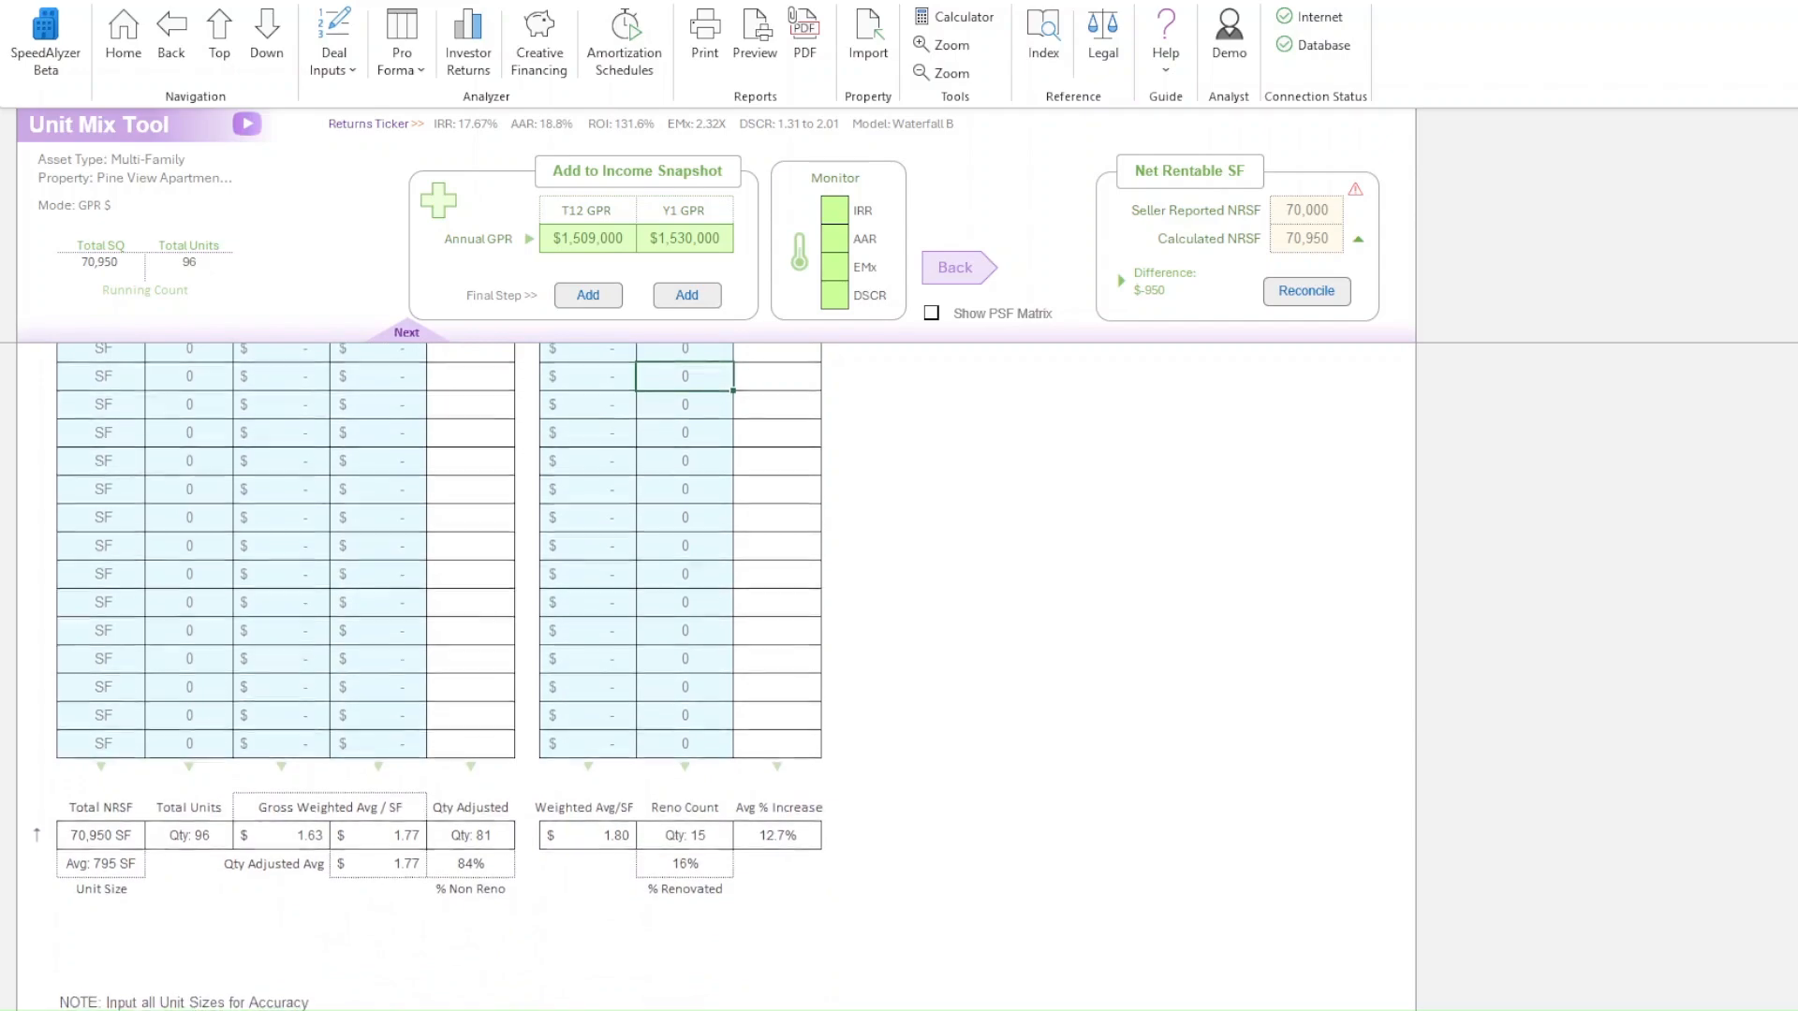
pyautogui.scroll(-1, 440, 674)
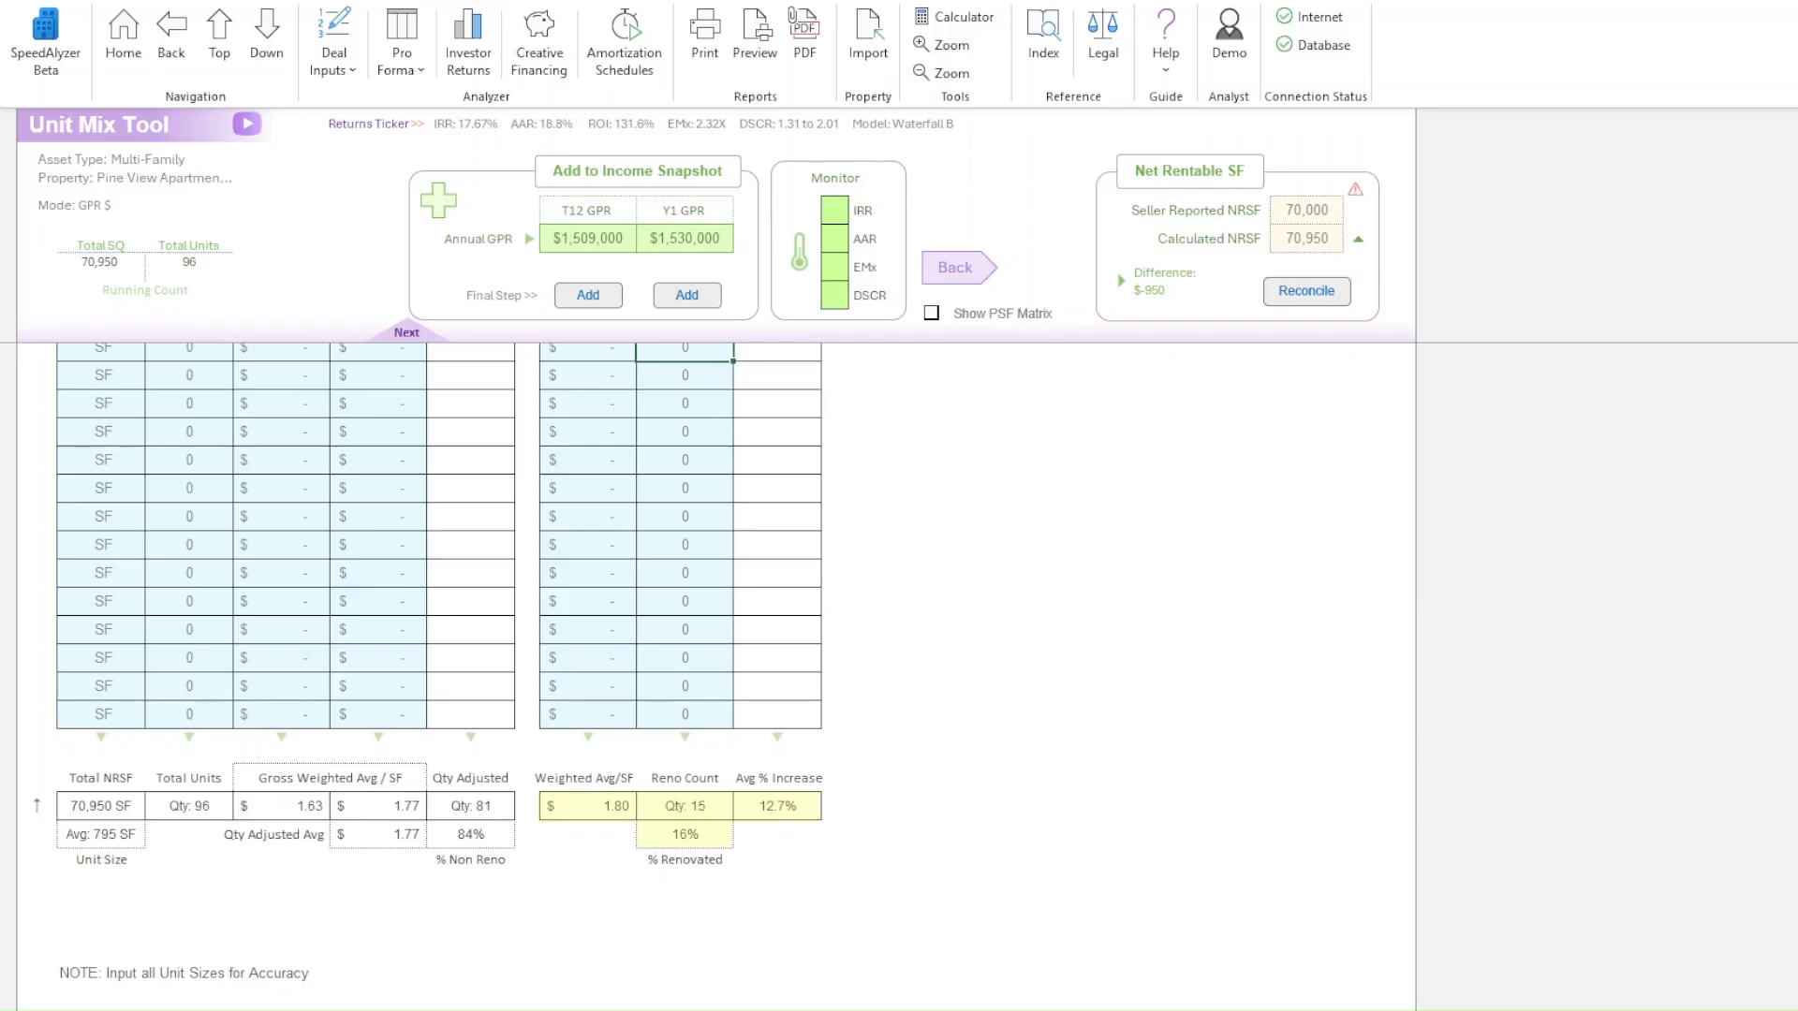
pyautogui.scroll(4, 440, 656)
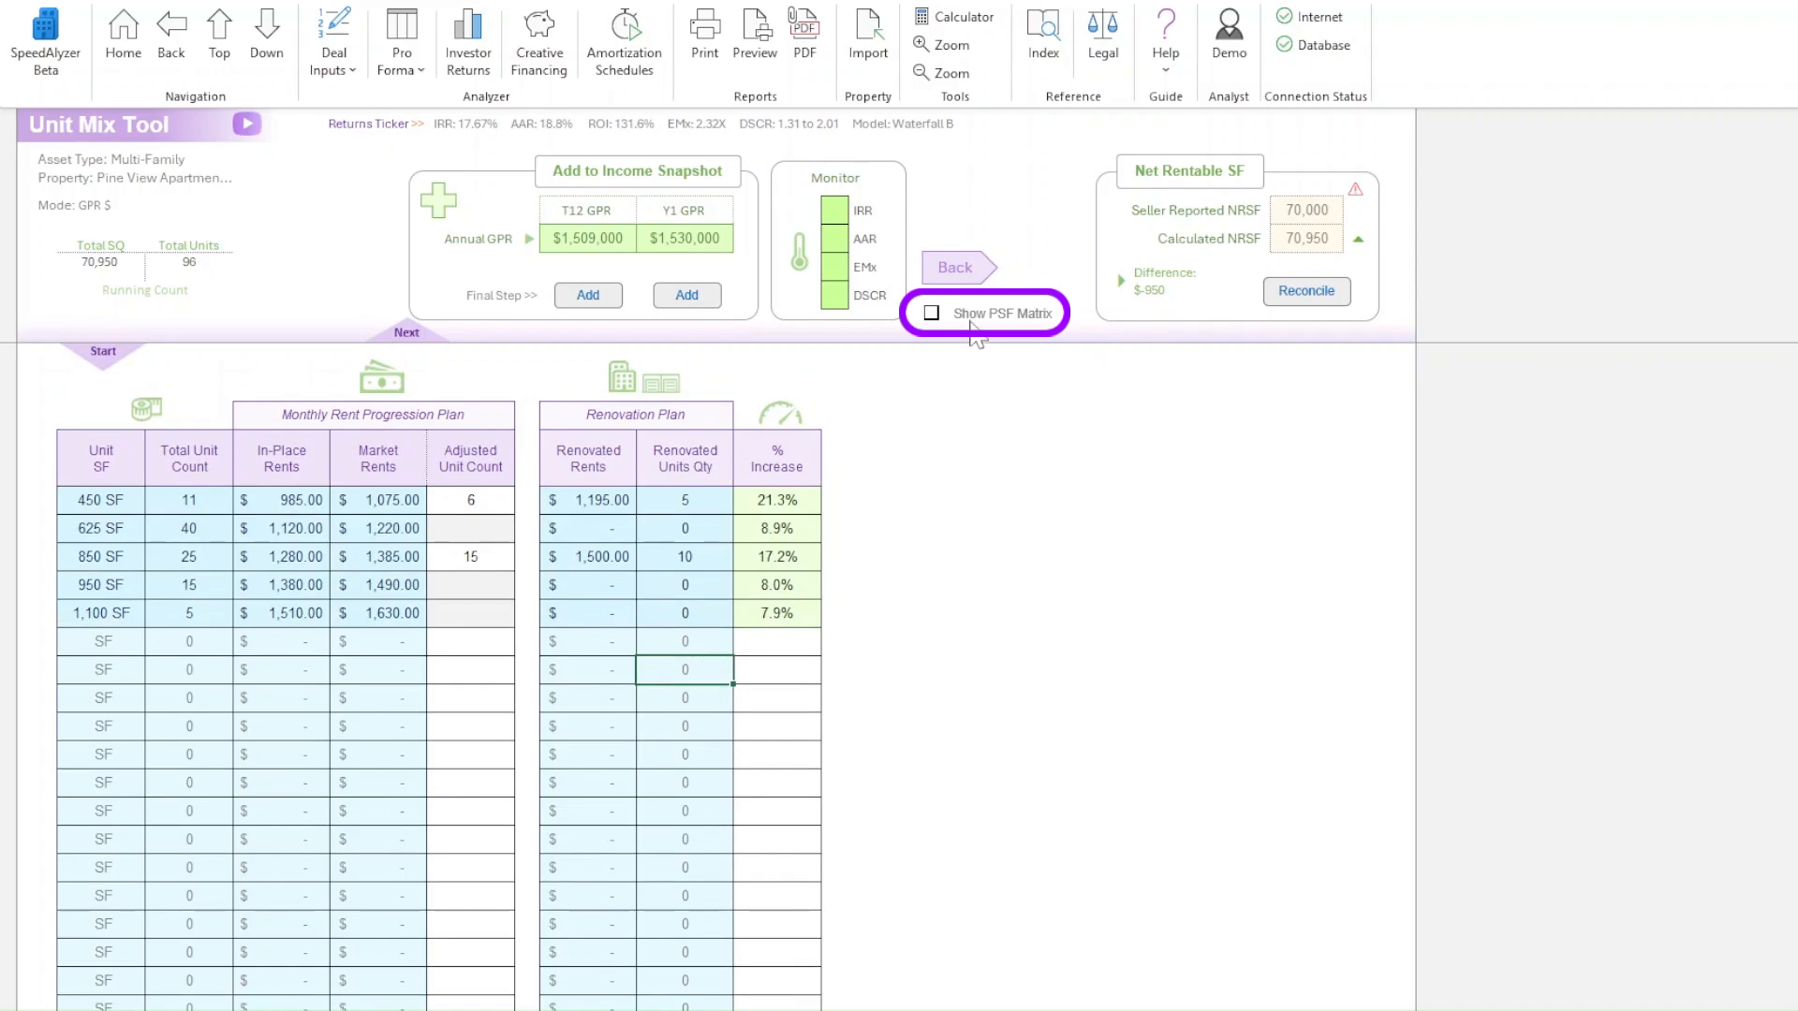
pyautogui.click(933, 312)
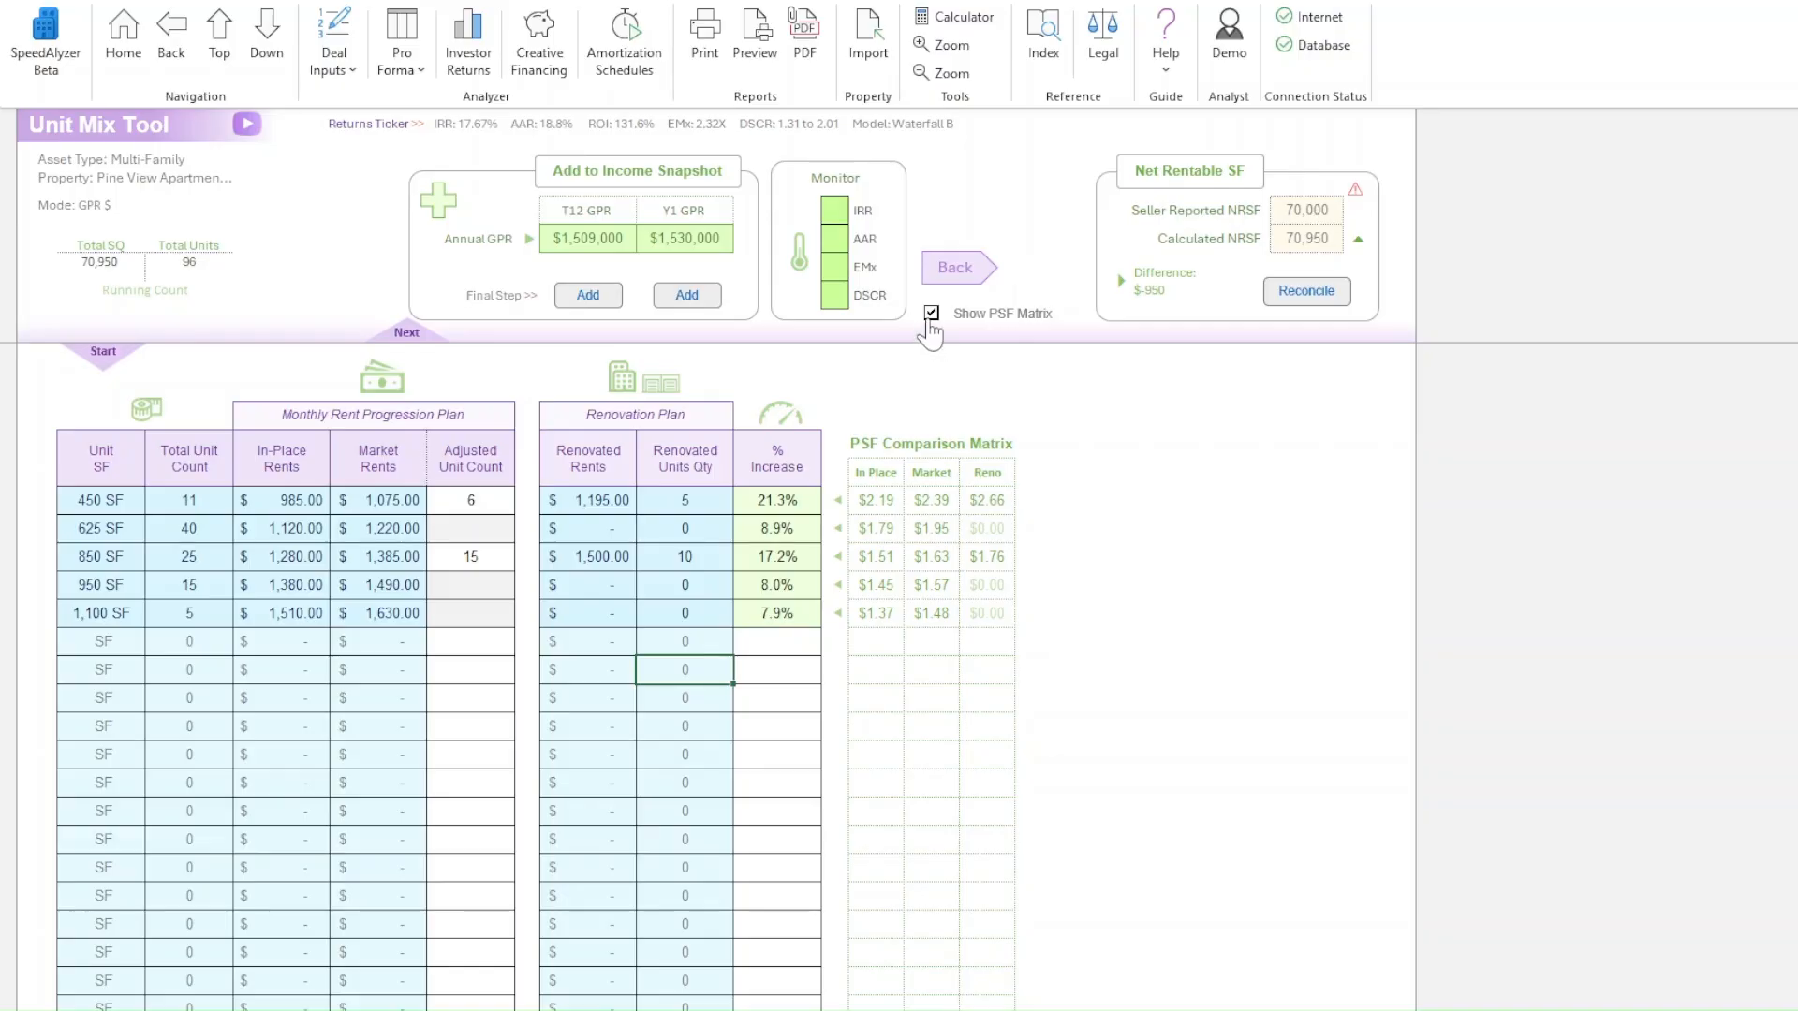
pyautogui.click(931, 313)
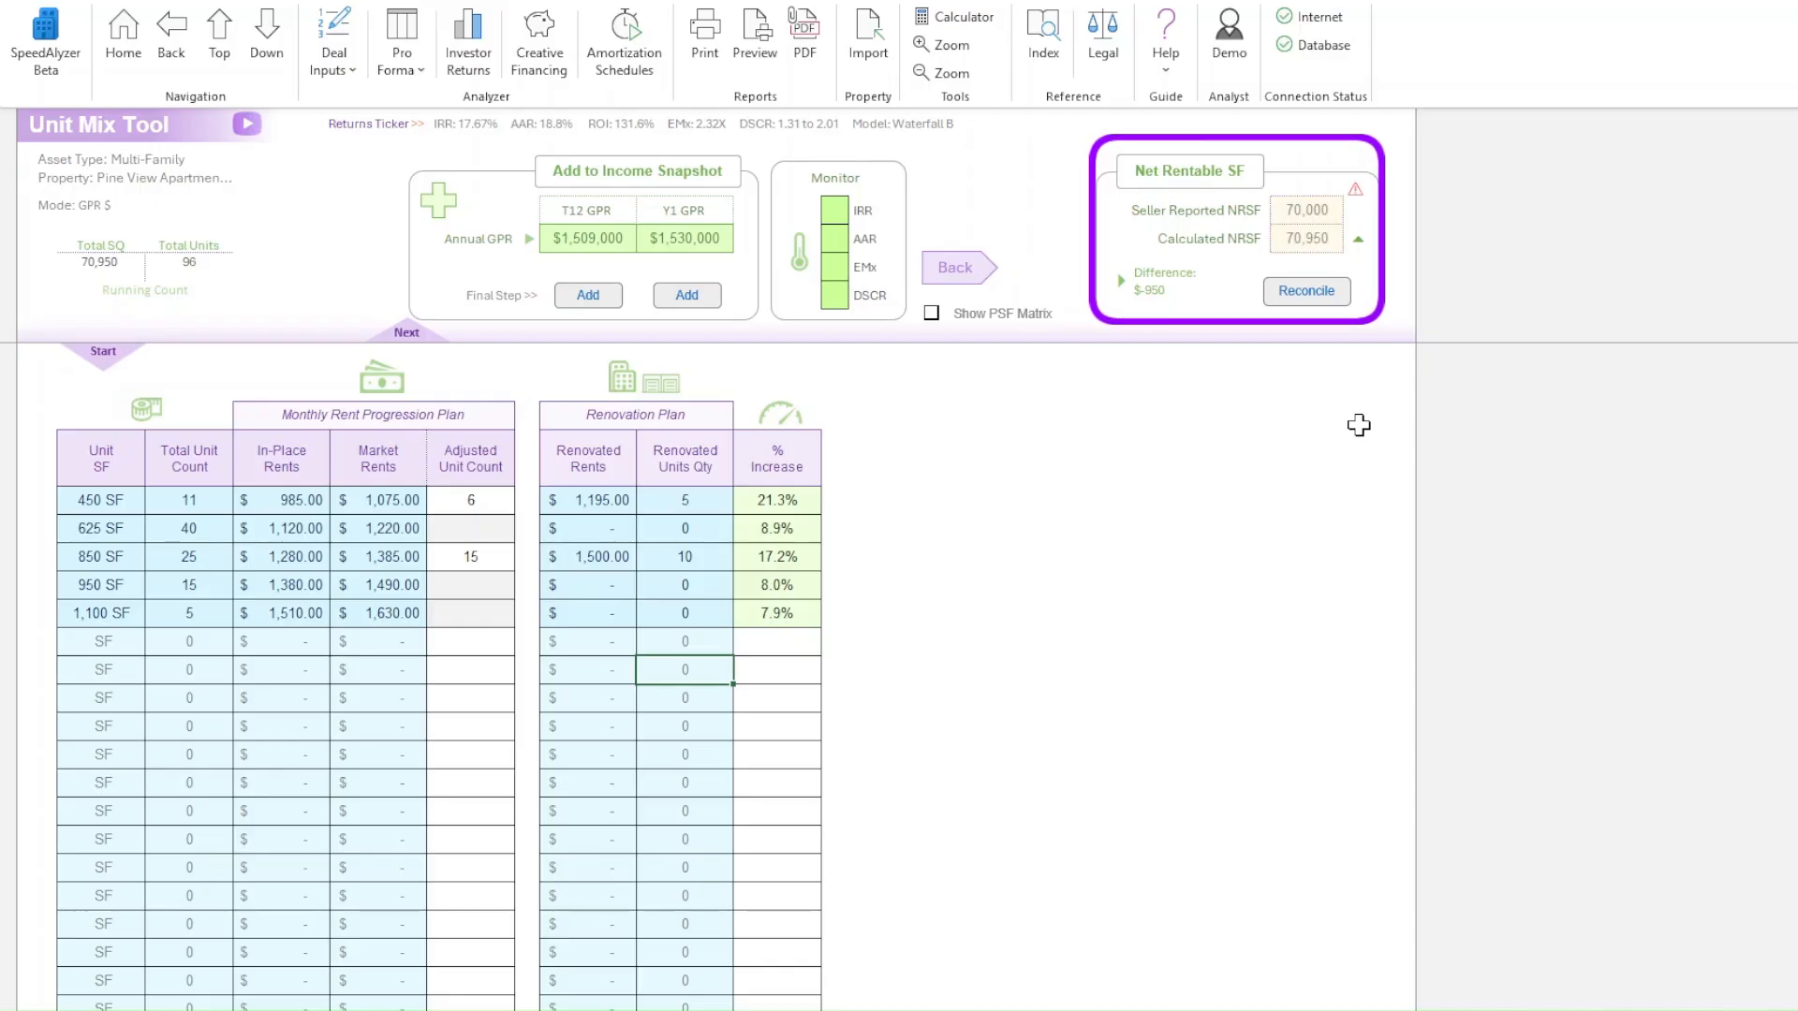
# - Reconcile the seller-reported Net Rentable SF with the calculated NRSF, acknowledge the update, and return to the Unit Mix Tool
pyautogui.click(1310, 292)
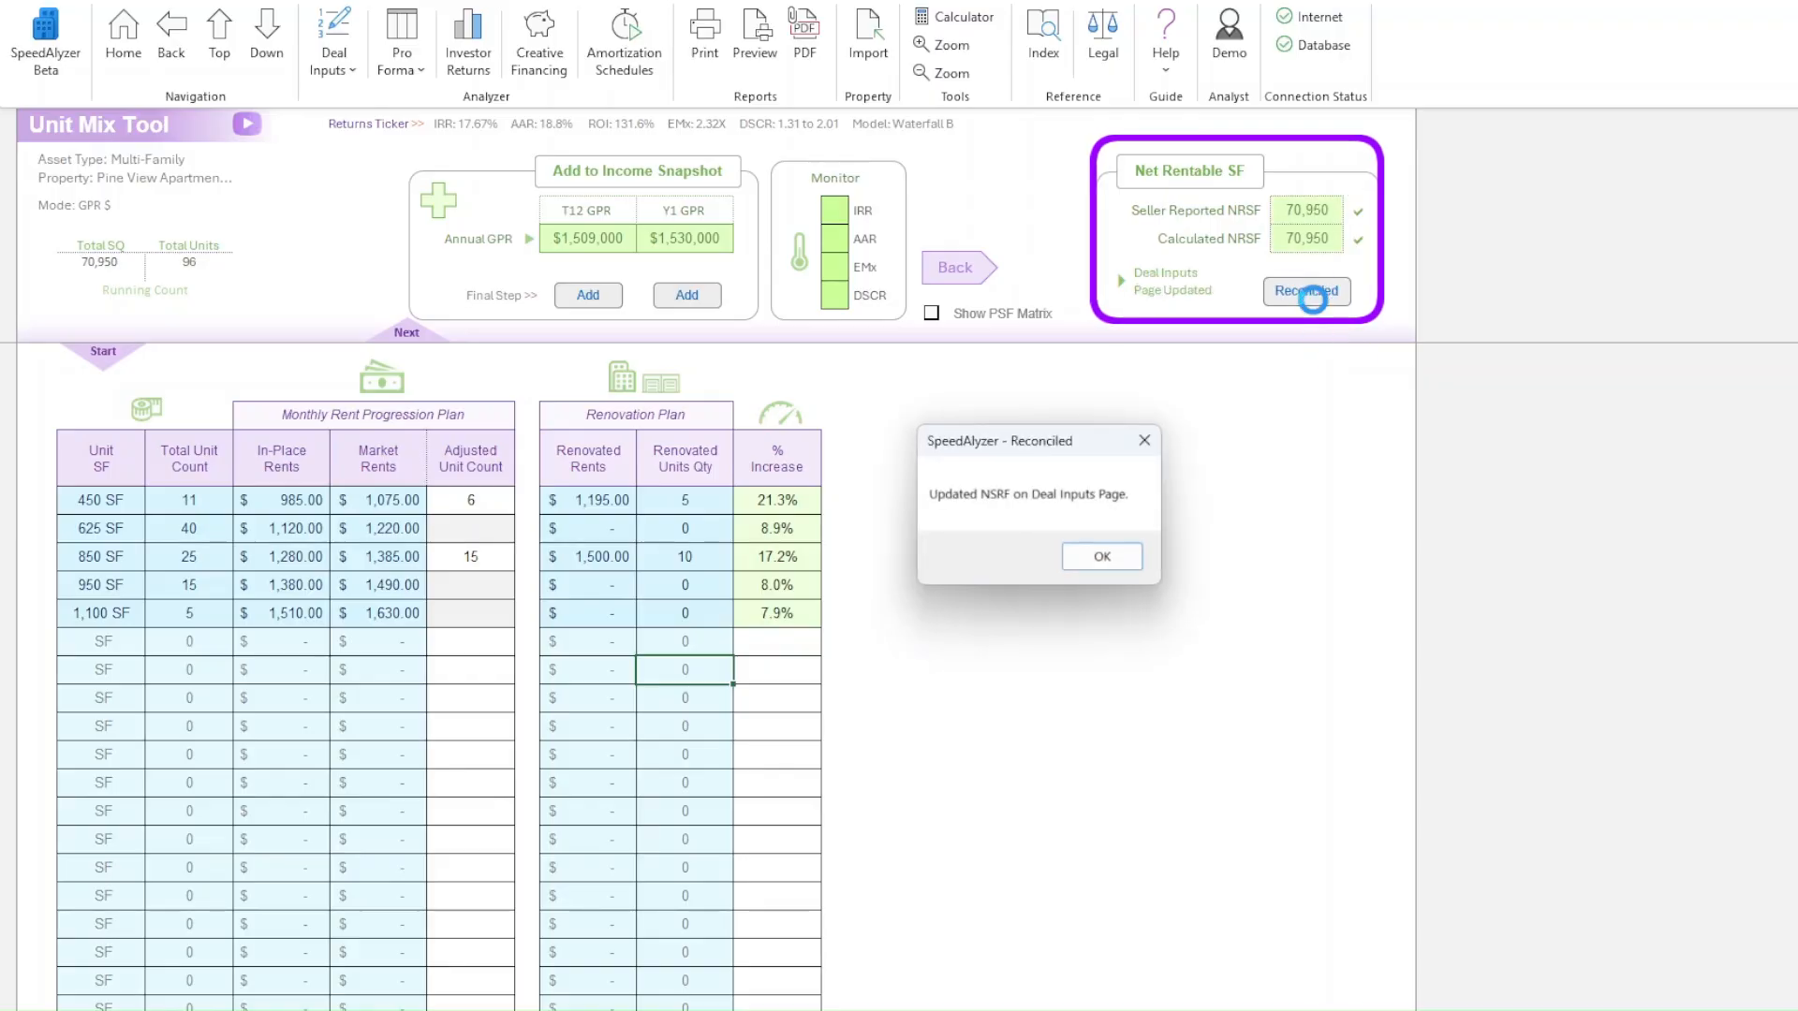
pyautogui.click(1103, 557)
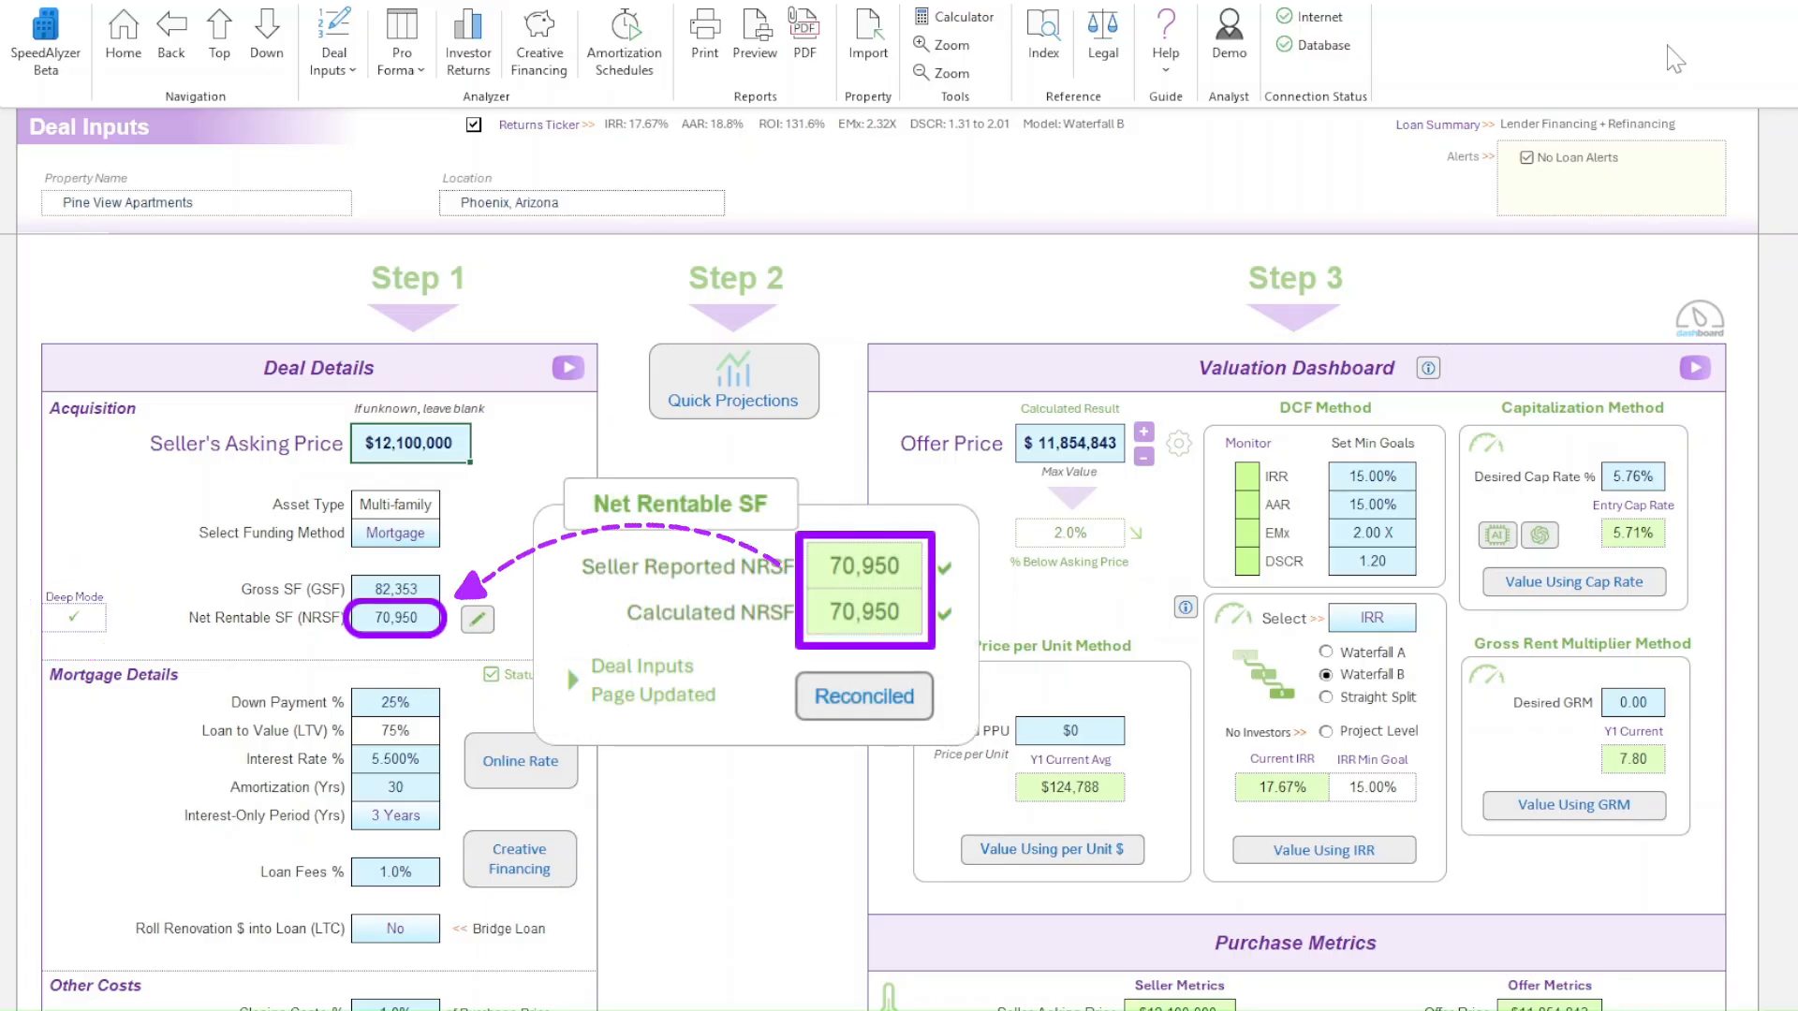
pyautogui.click(181, 44)
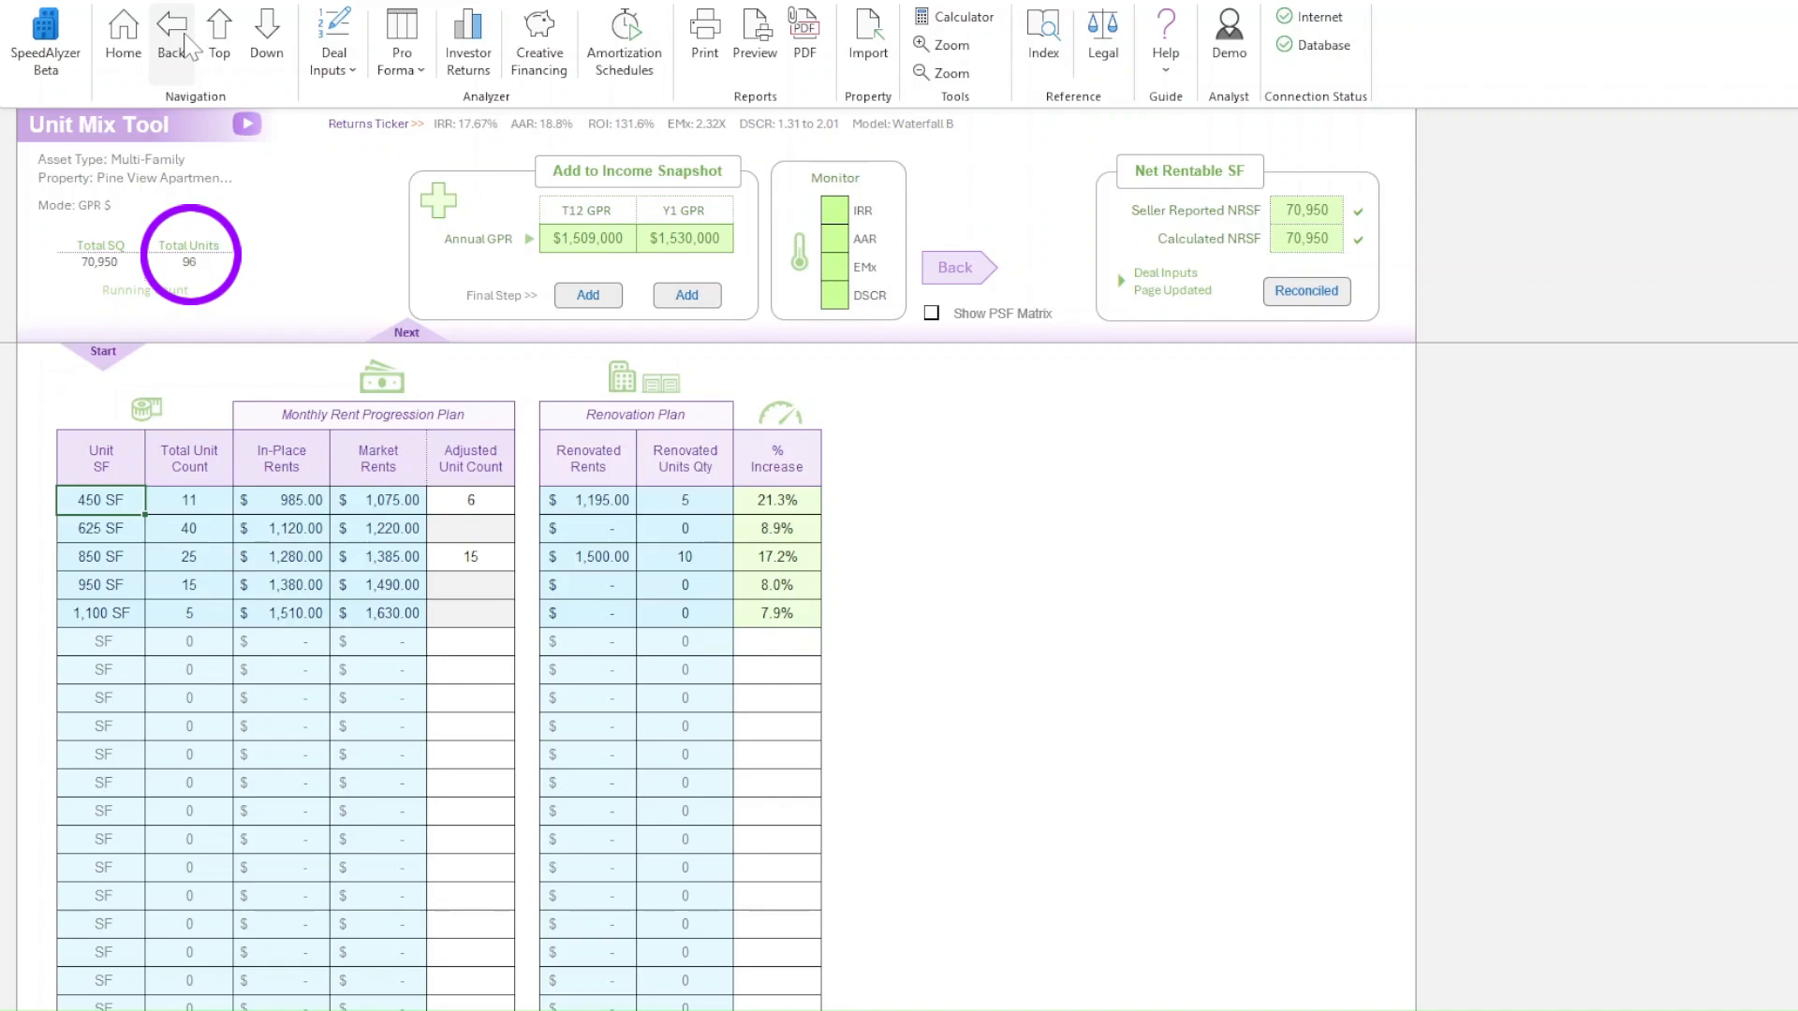
# - Return to the Deal Inputs page and set the Number of Units under Replacement Reserves to 96
pyautogui.click(188, 47)
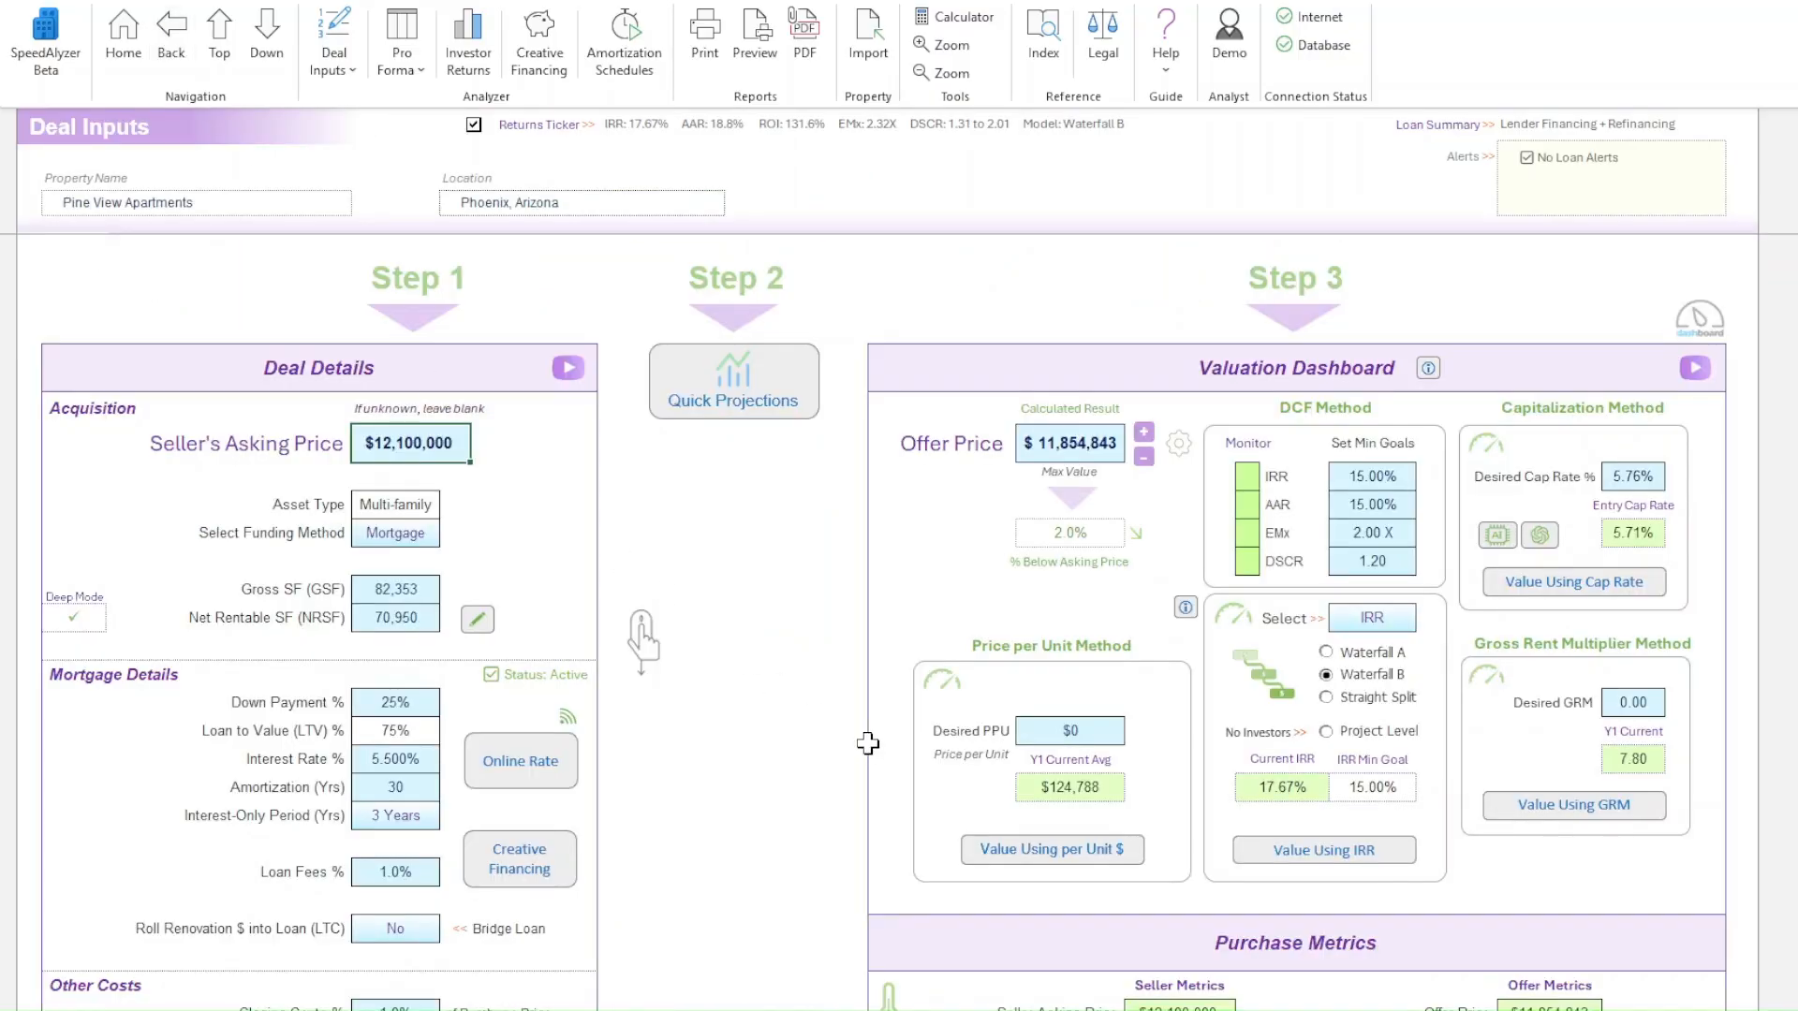
pyautogui.scroll(-3, 857, 744)
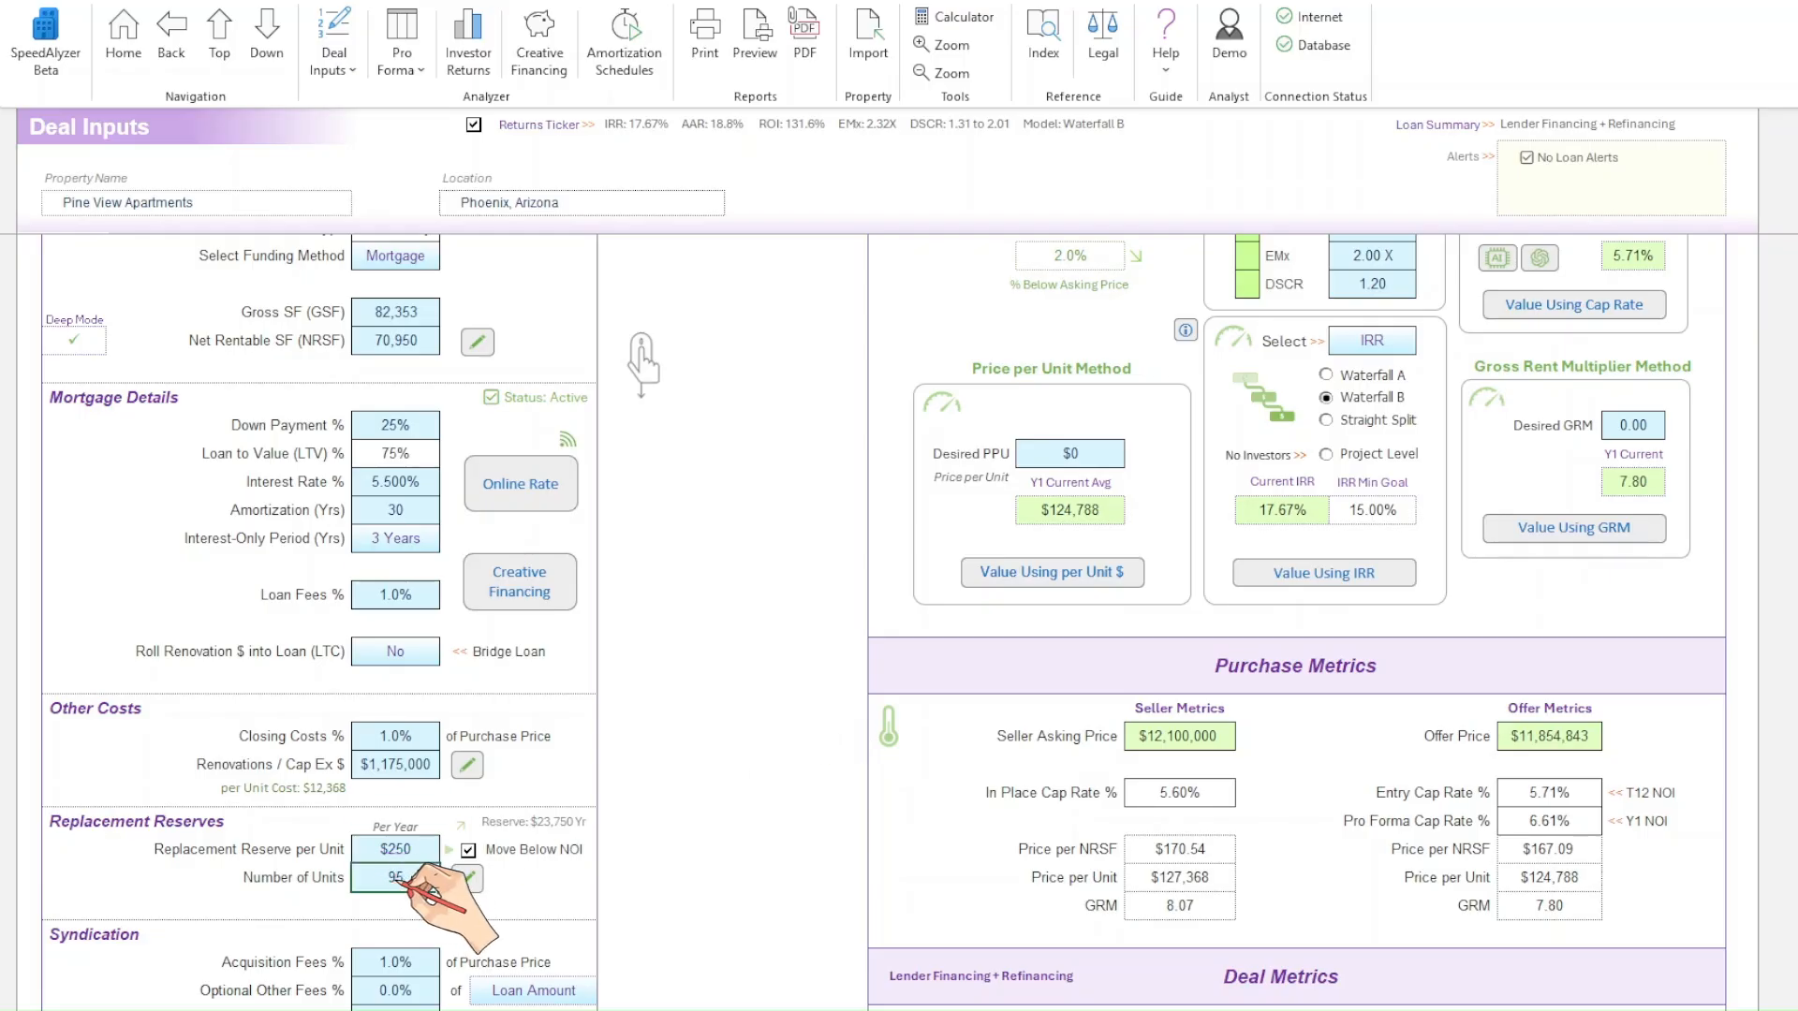
pyautogui.write('96')
pyautogui.press('Return')
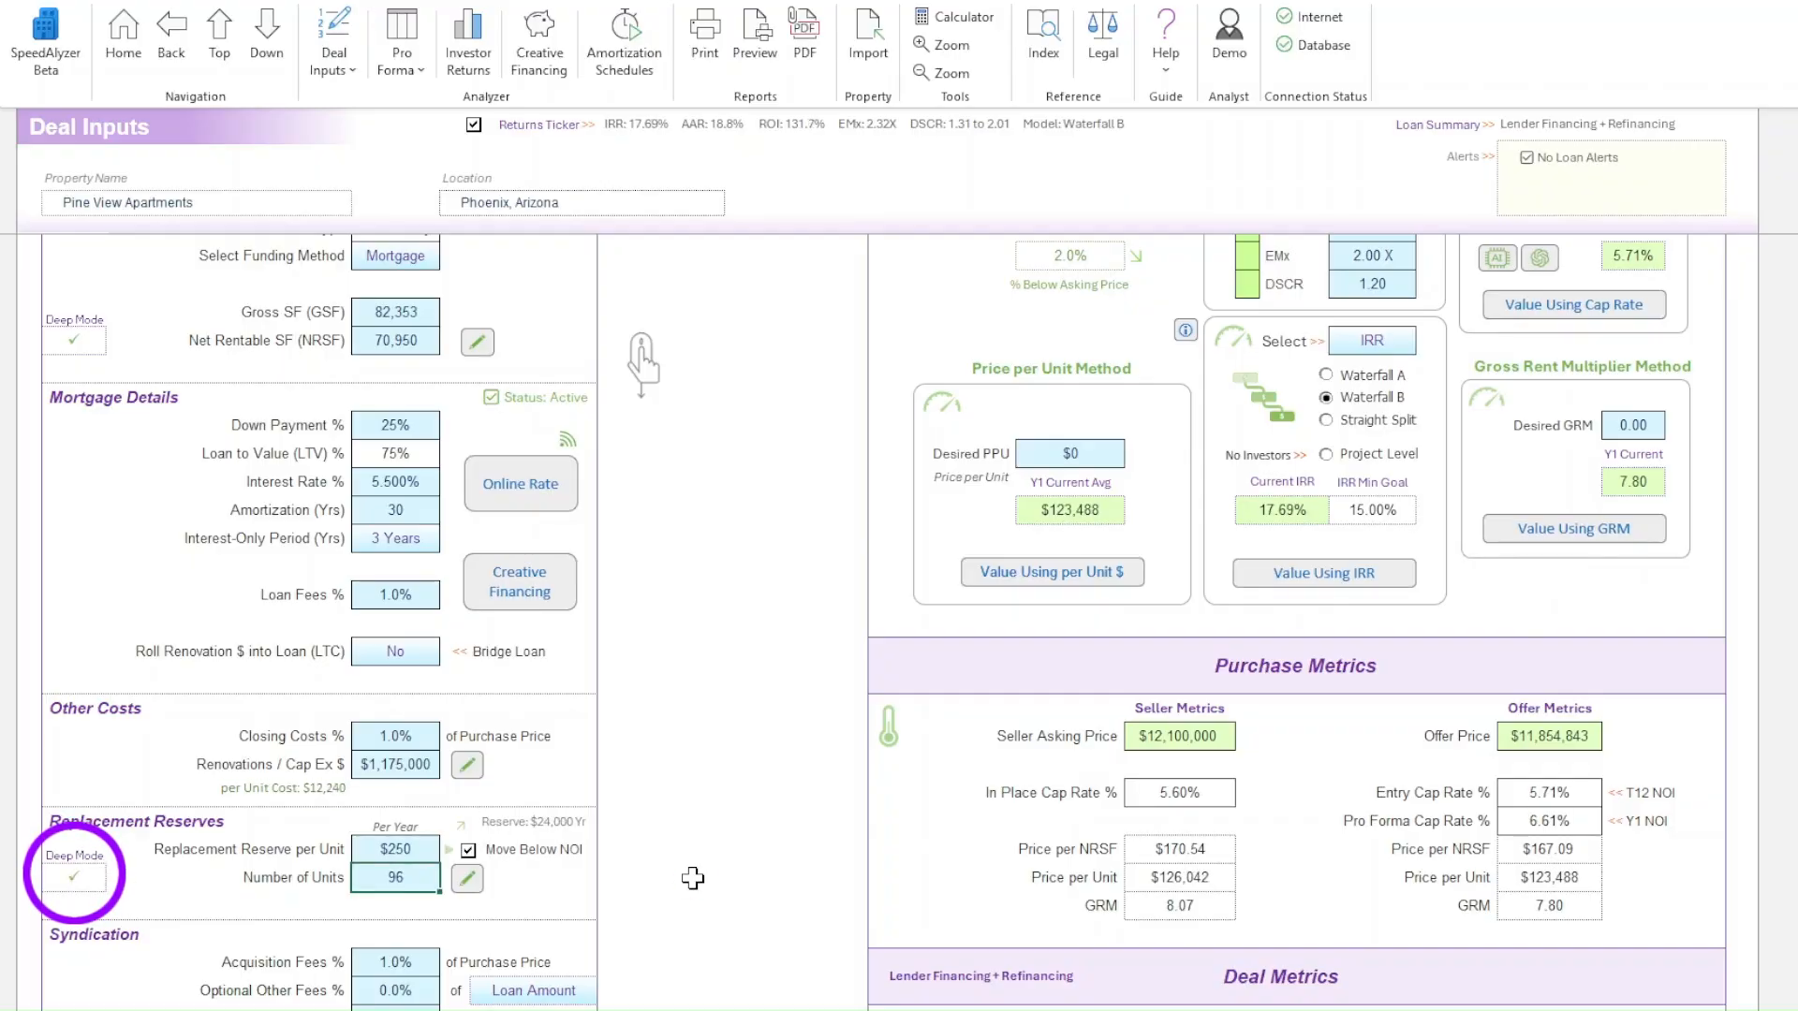
# - Check back in the Unit Mix Tool, and switch the income basis of the Income Snapshot on Deal Inputs to PSF $
pyautogui.click(180, 58)
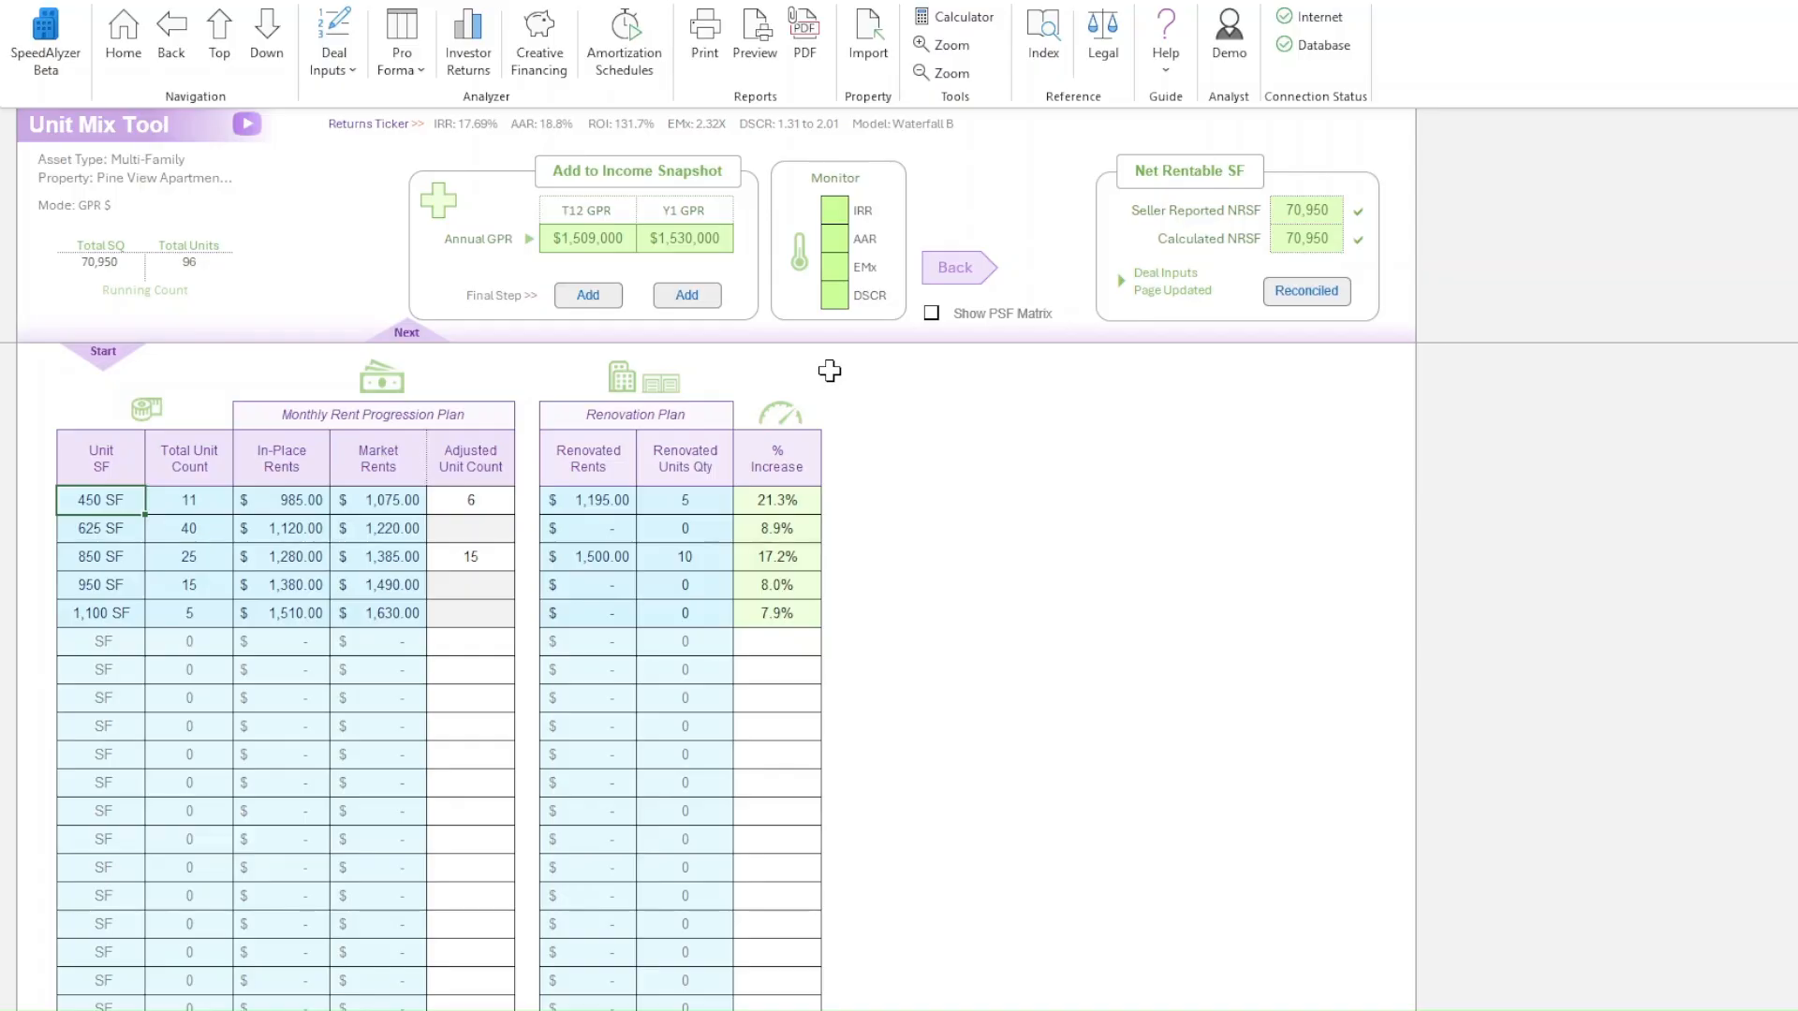
pyautogui.click(171, 33)
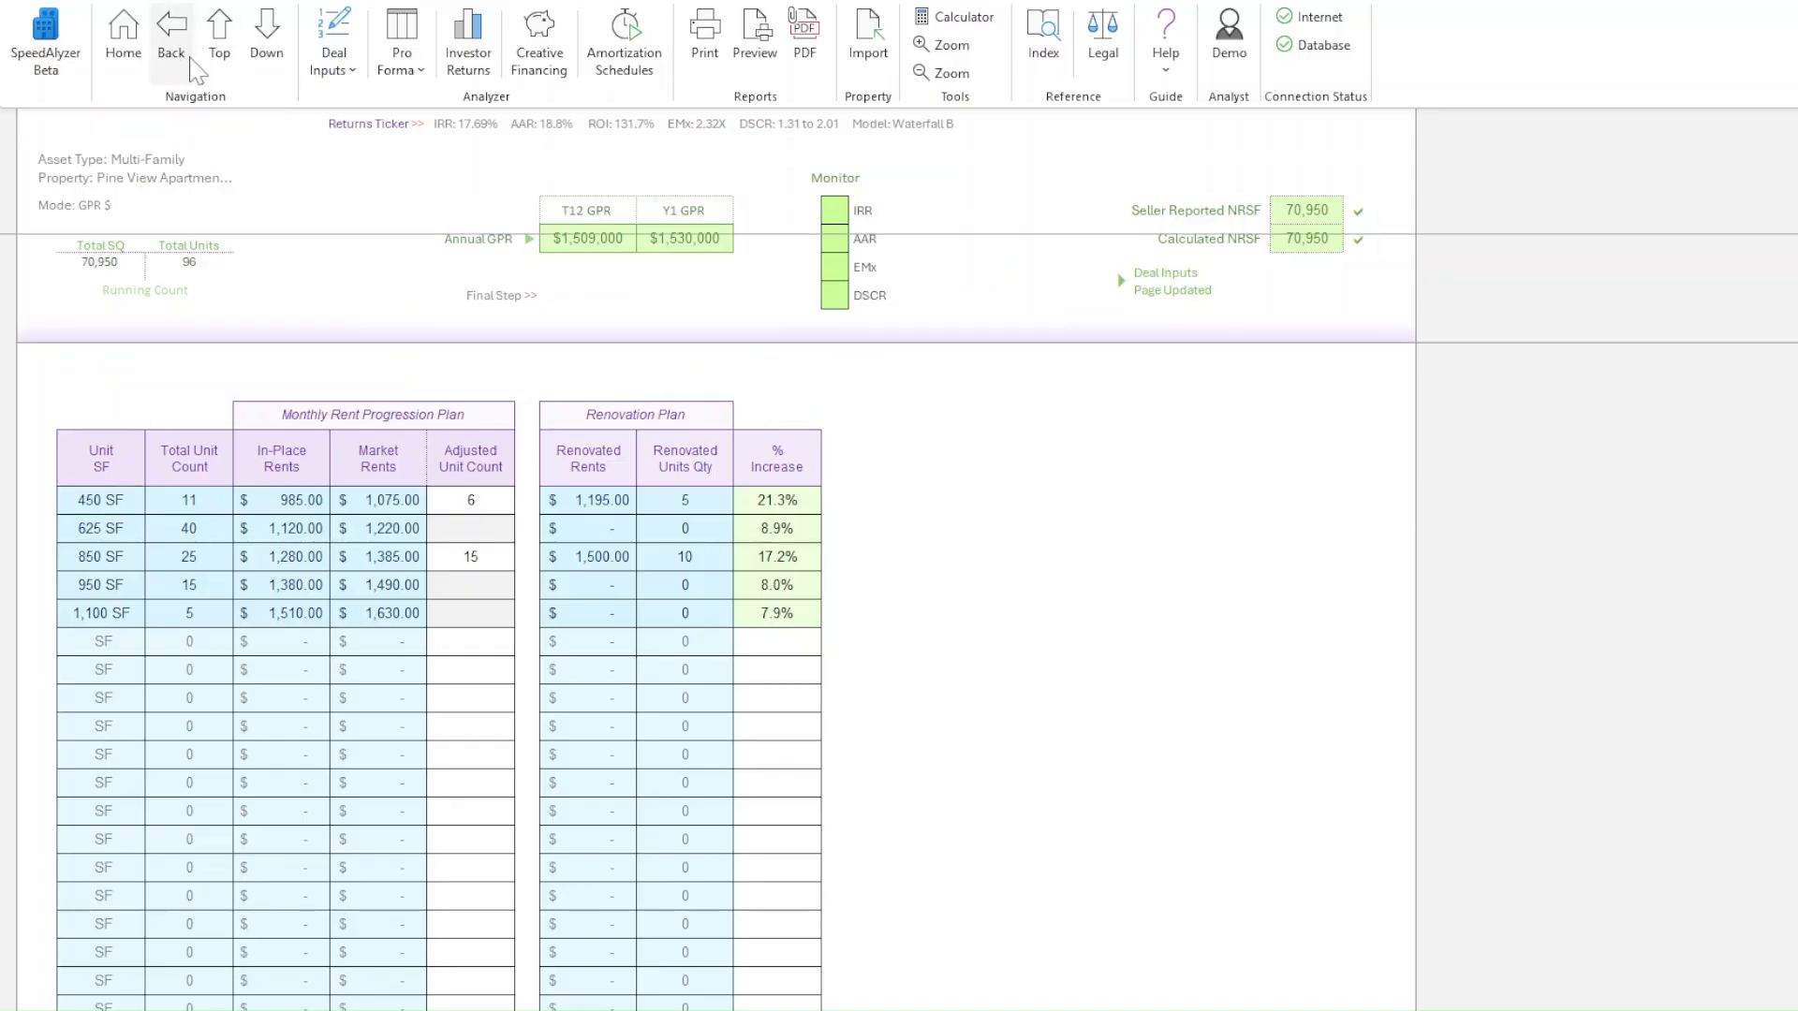
pyautogui.scroll(-8, 815, 622)
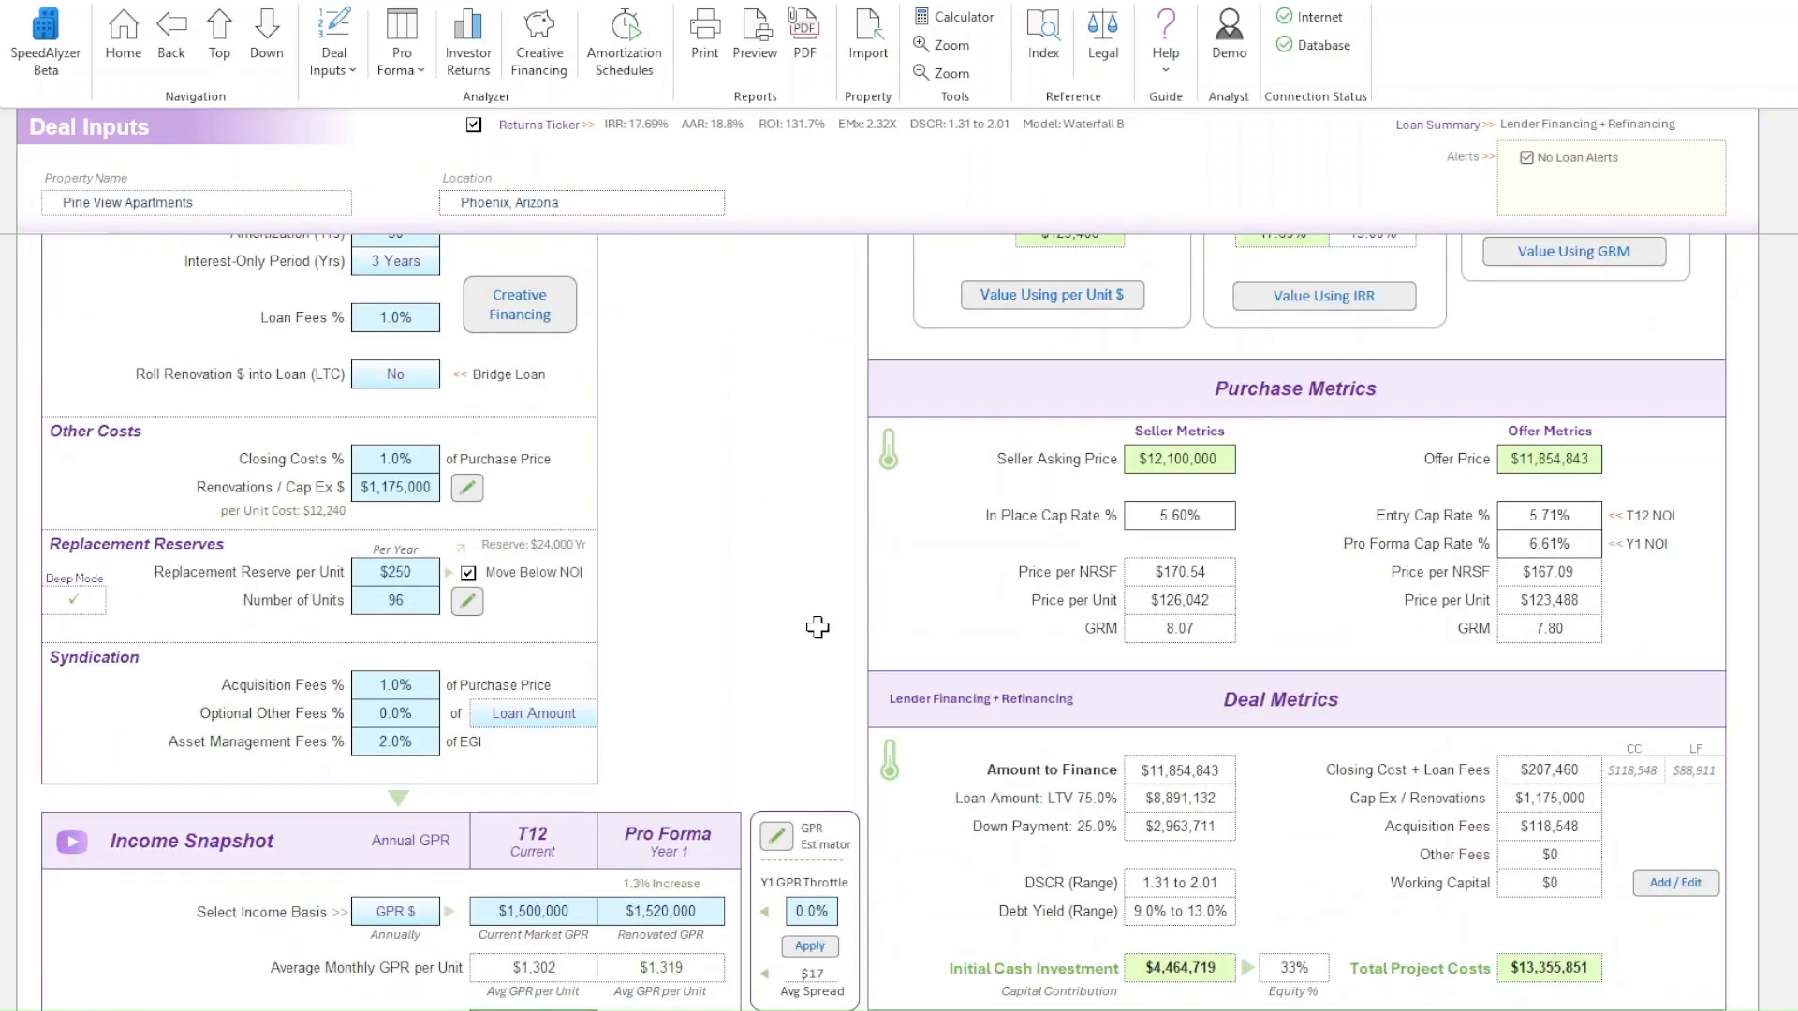
pyautogui.scroll(-1, 820, 629)
pyautogui.click(419, 638)
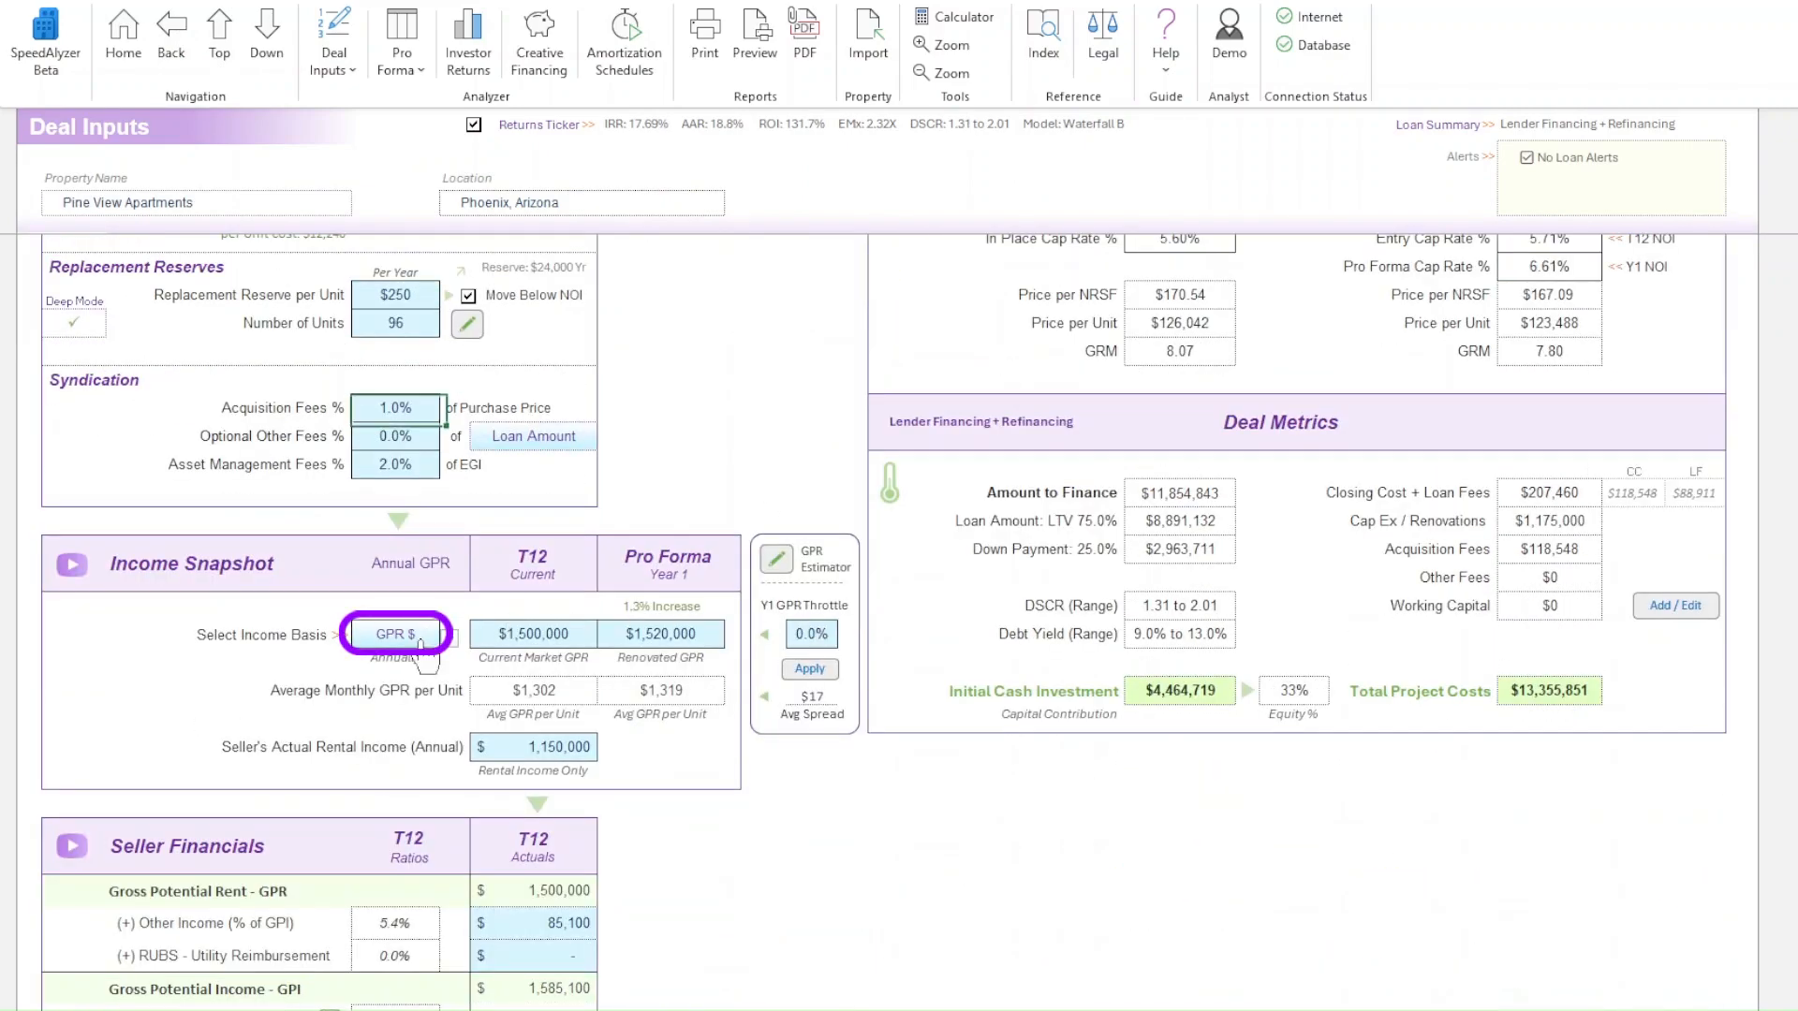
pyautogui.click(449, 637)
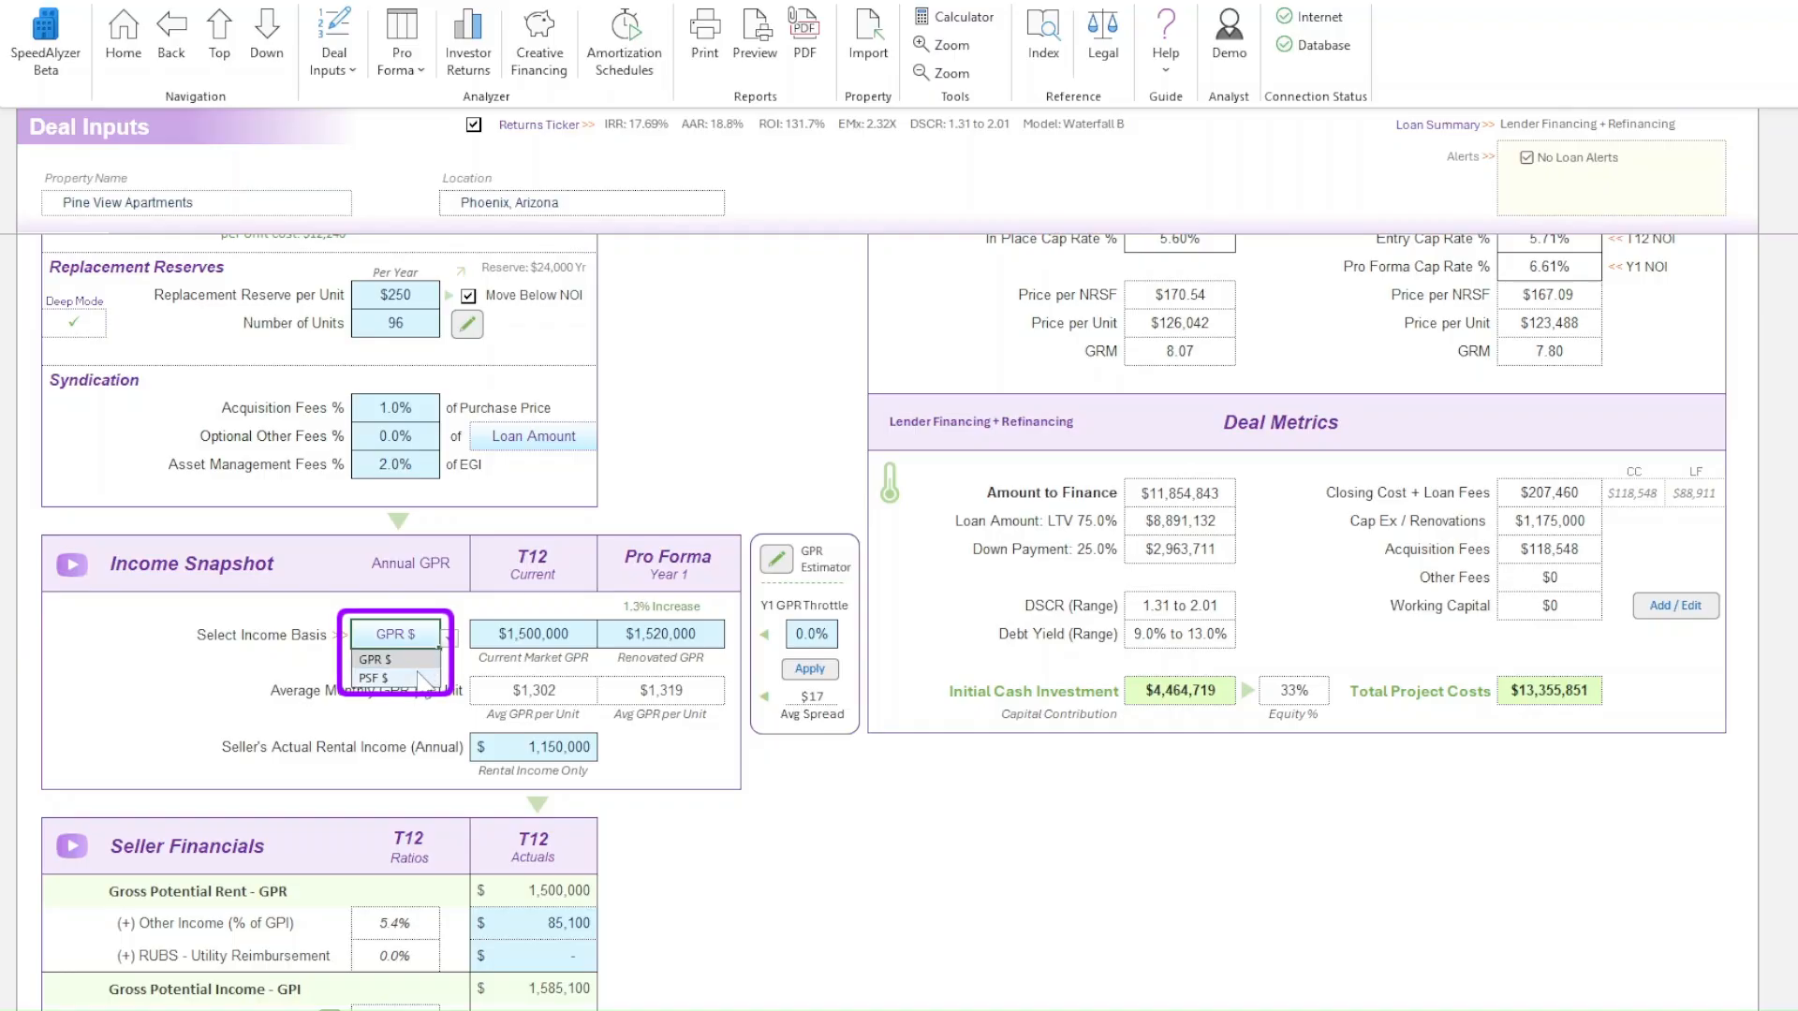
pyautogui.click(415, 678)
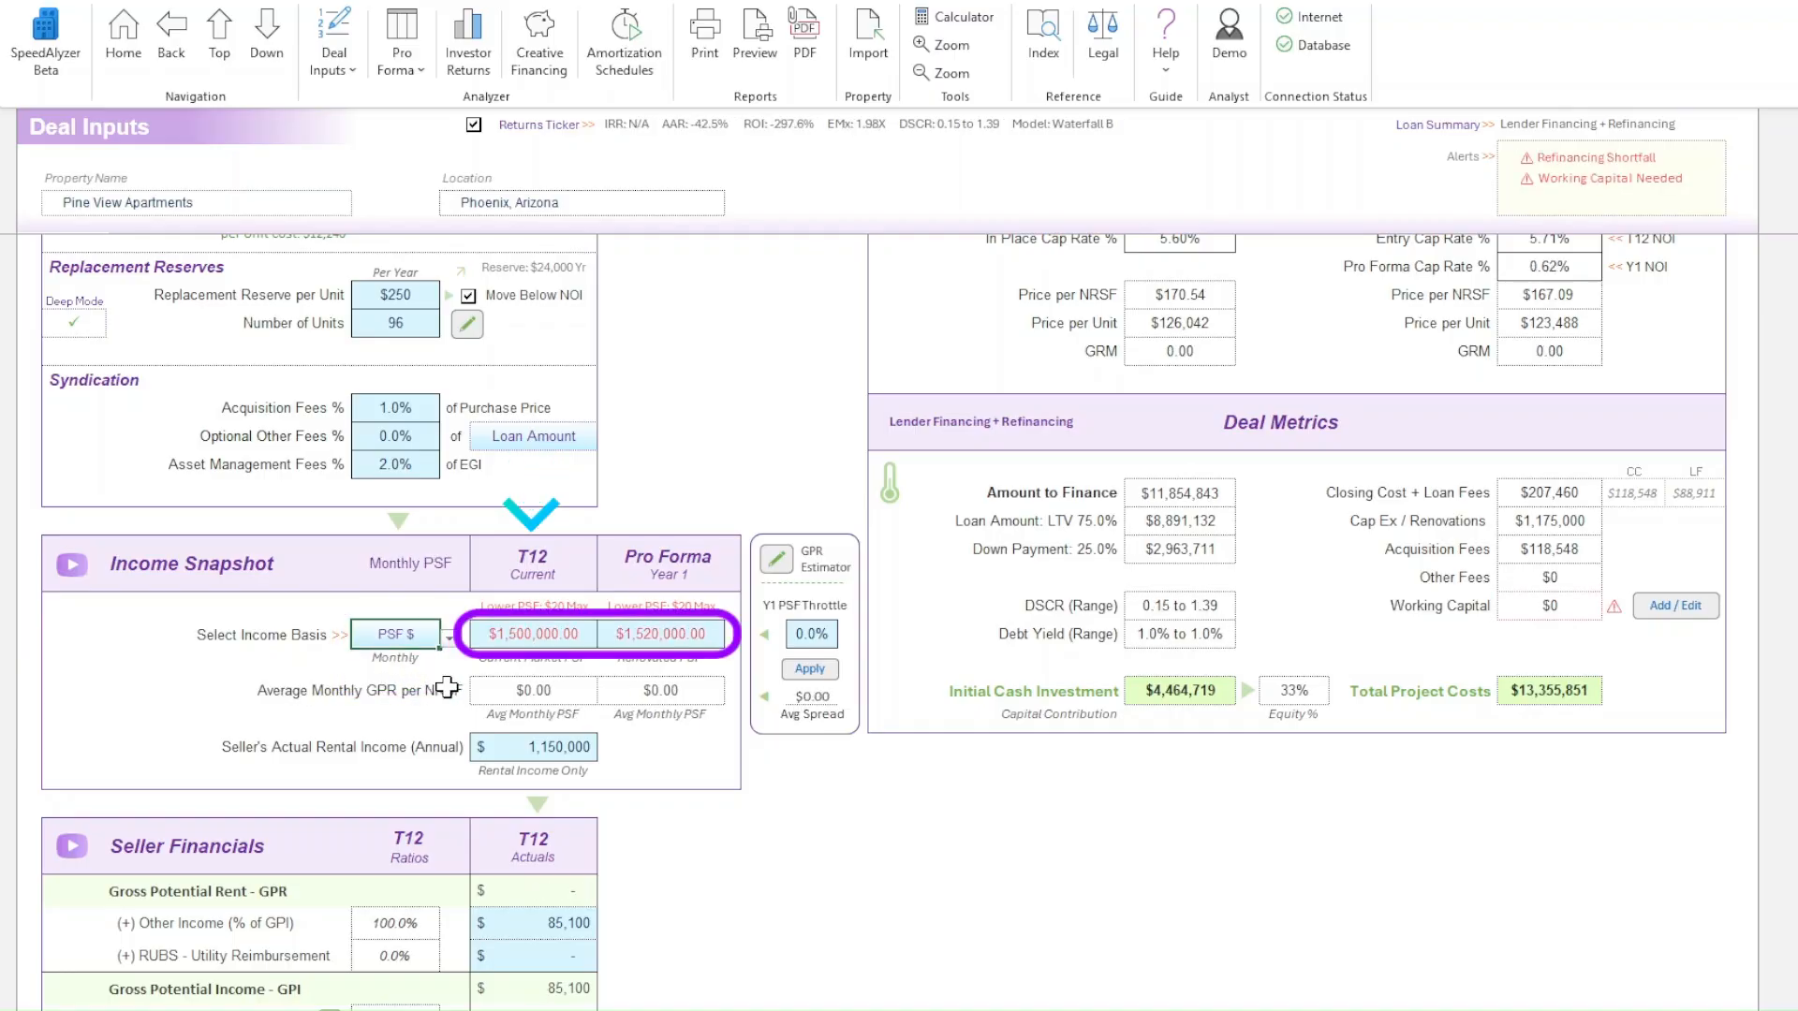
# - In the Income Snapshot, set the T12 Current Market PSF to $1.75 and the Pro Forma Renovated PSF to $1.79
pyautogui.click(552, 635)
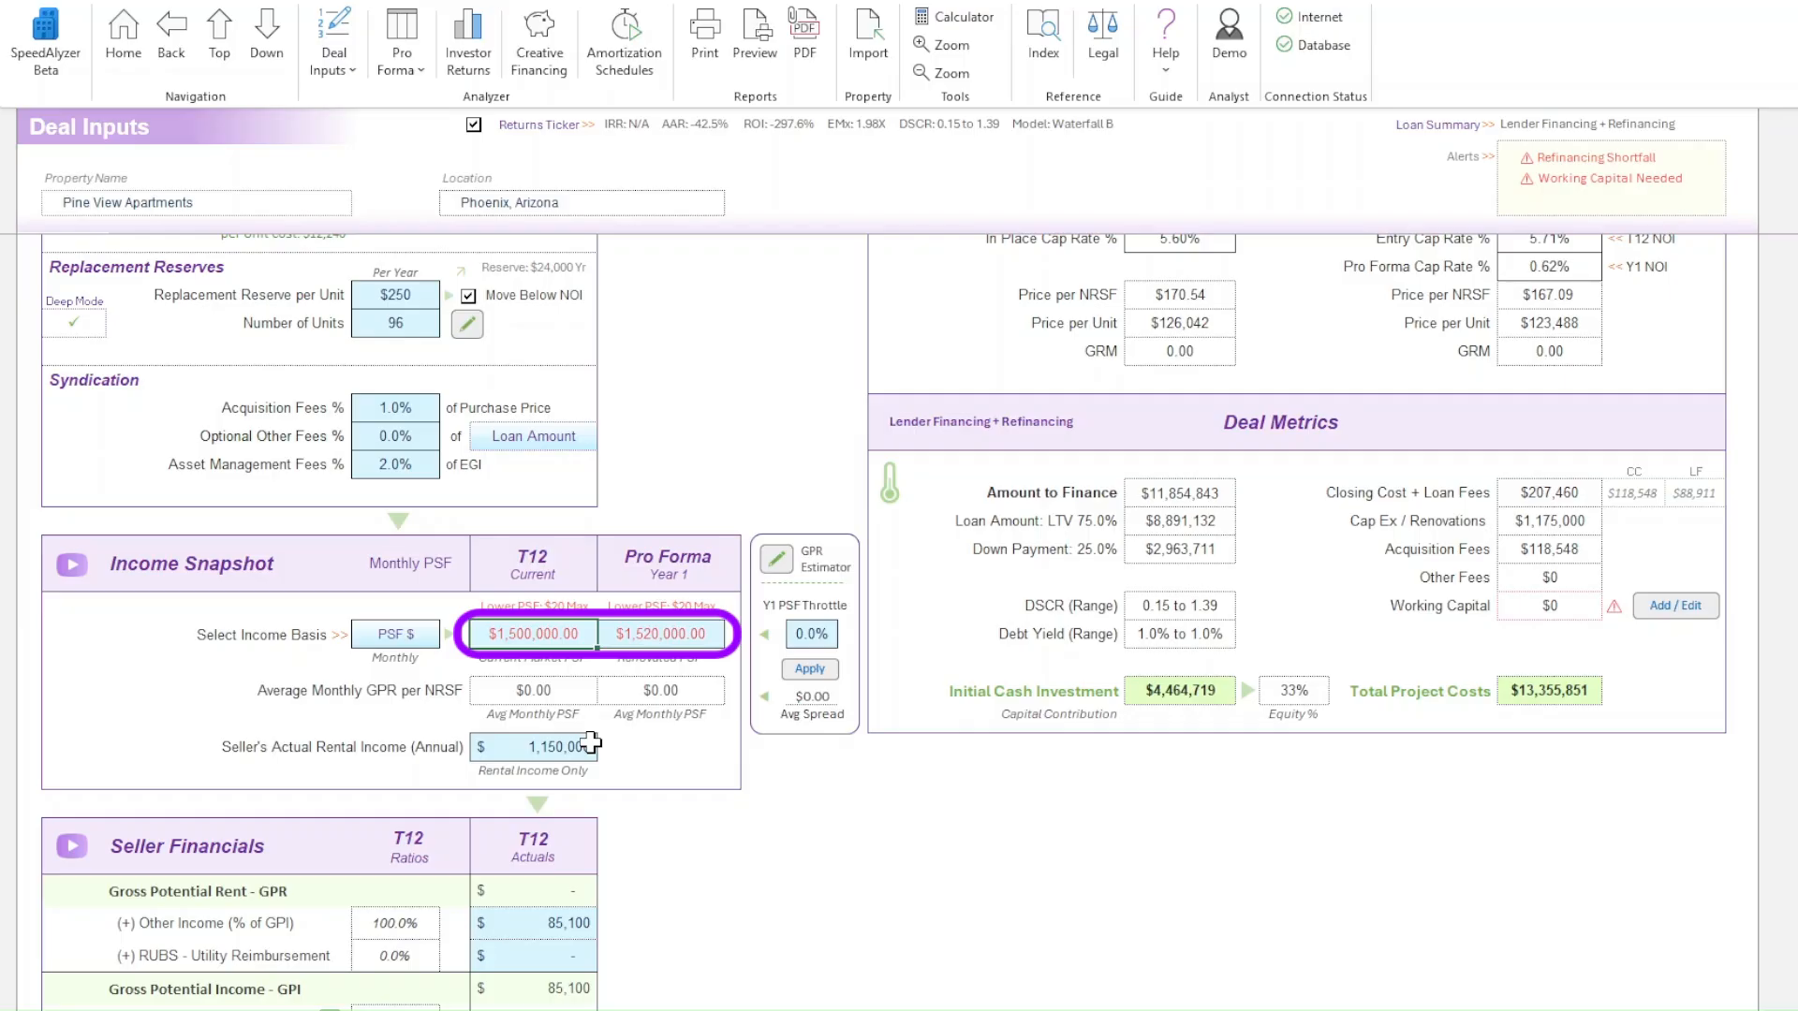
pyautogui.write('1.75')
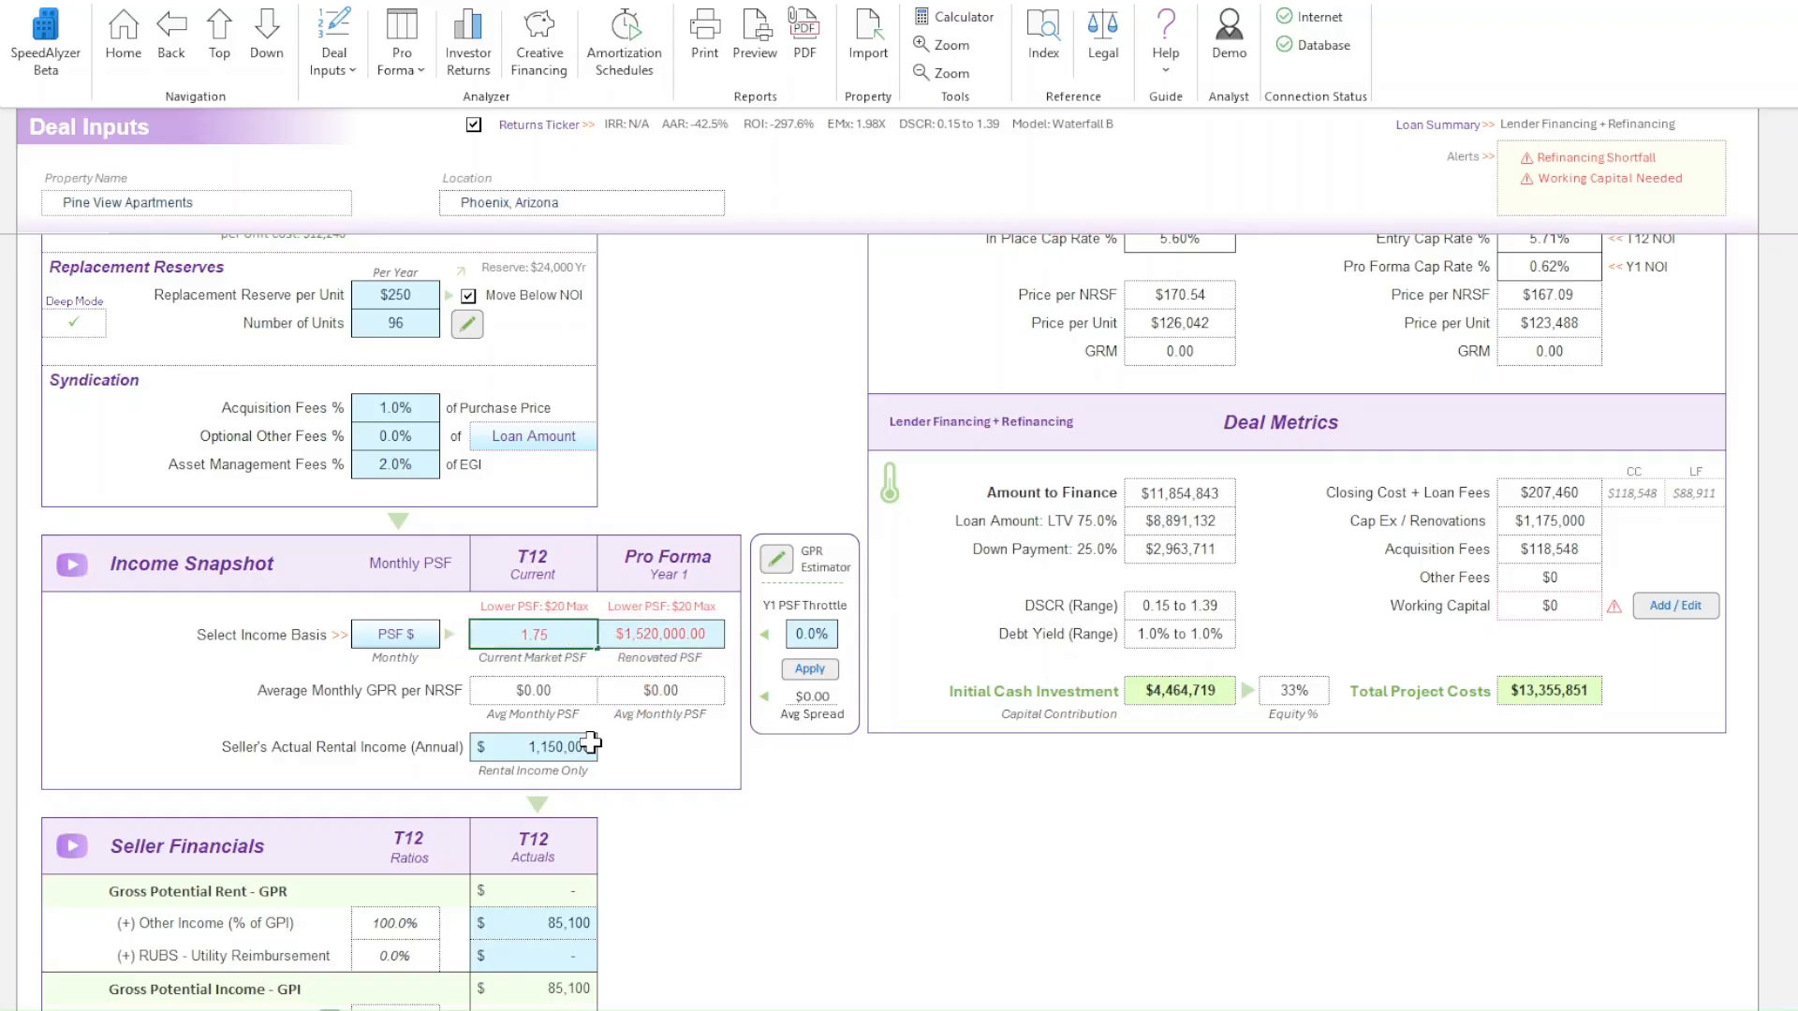
pyautogui.press('Tab')
pyautogui.write('1.7')
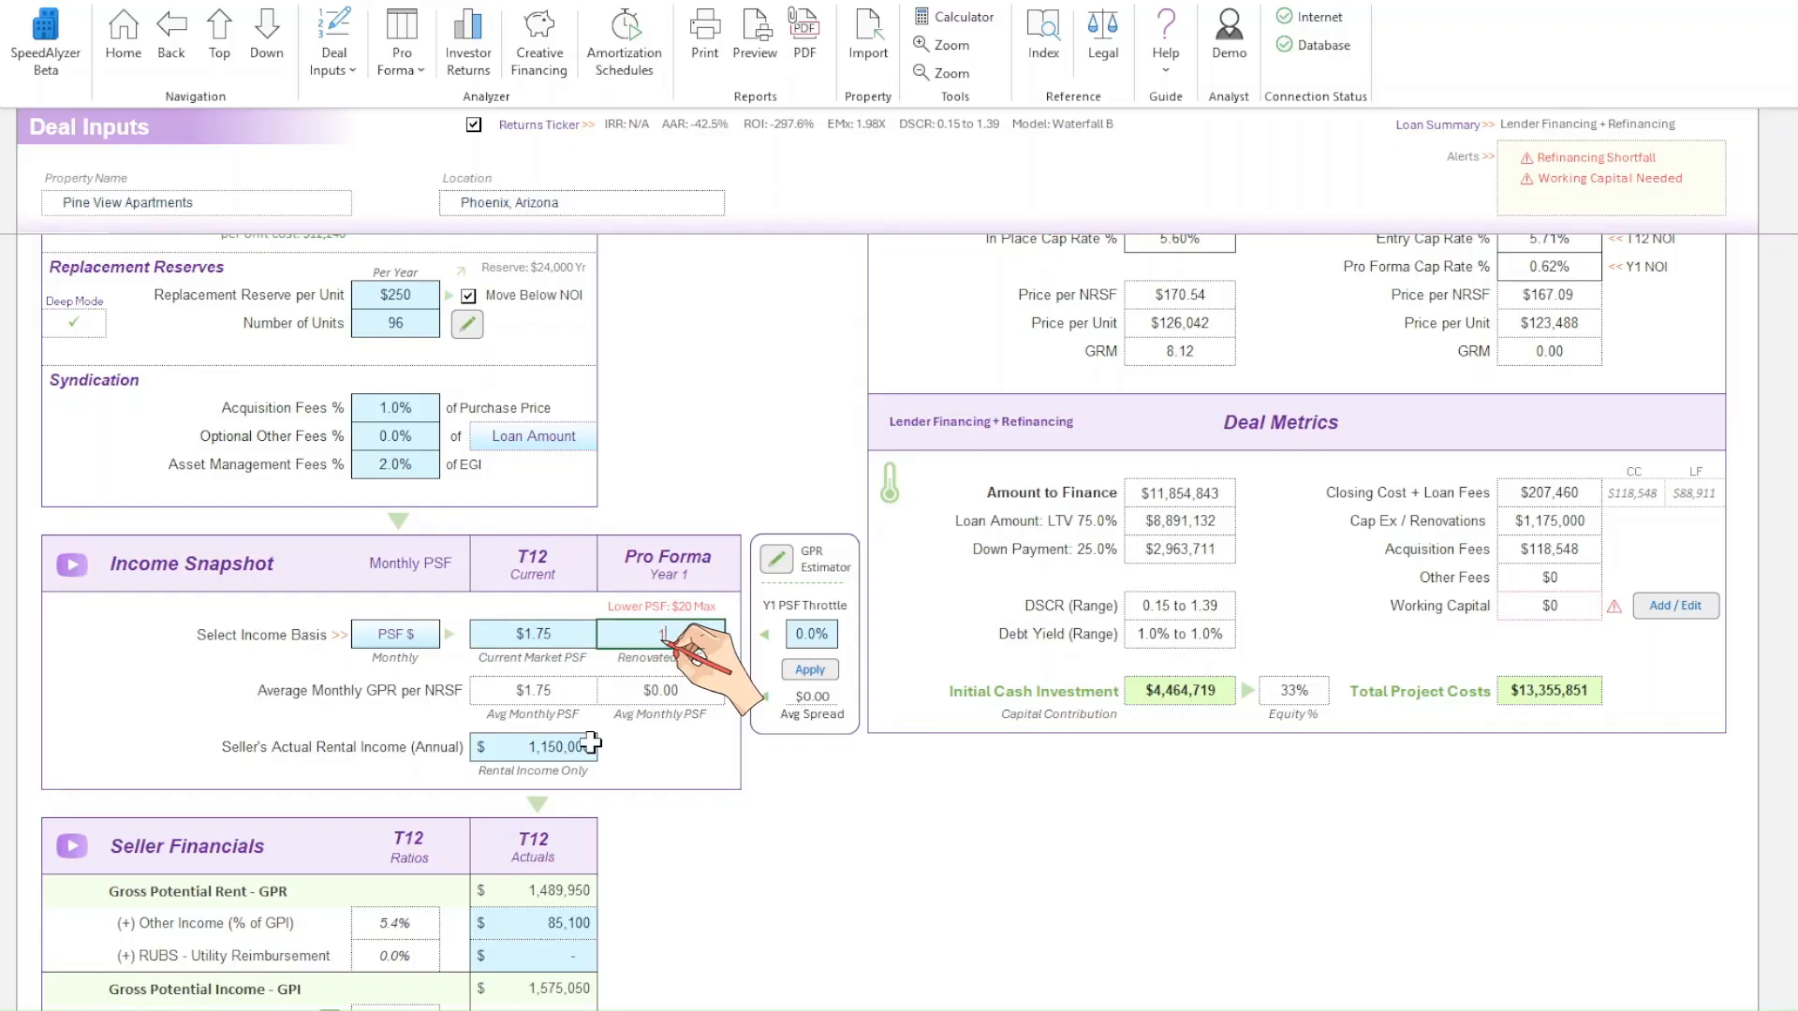
pyautogui.write('9')
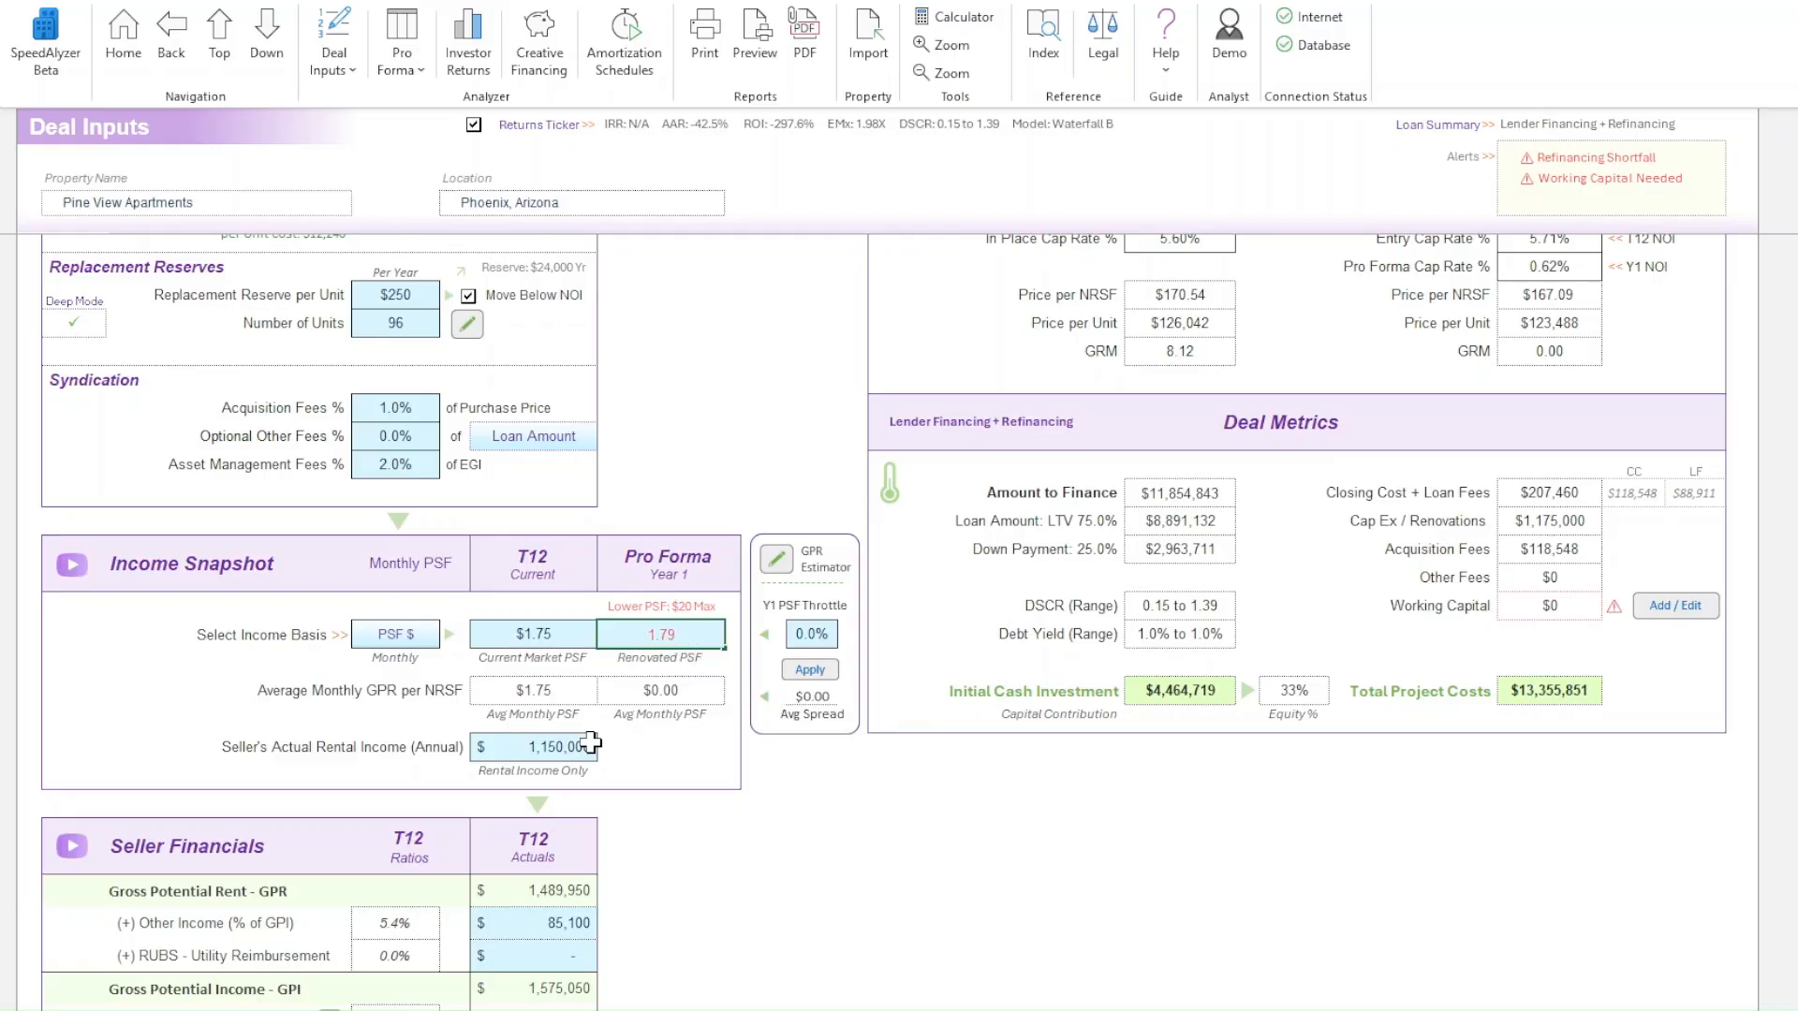
pyautogui.press('Tab')
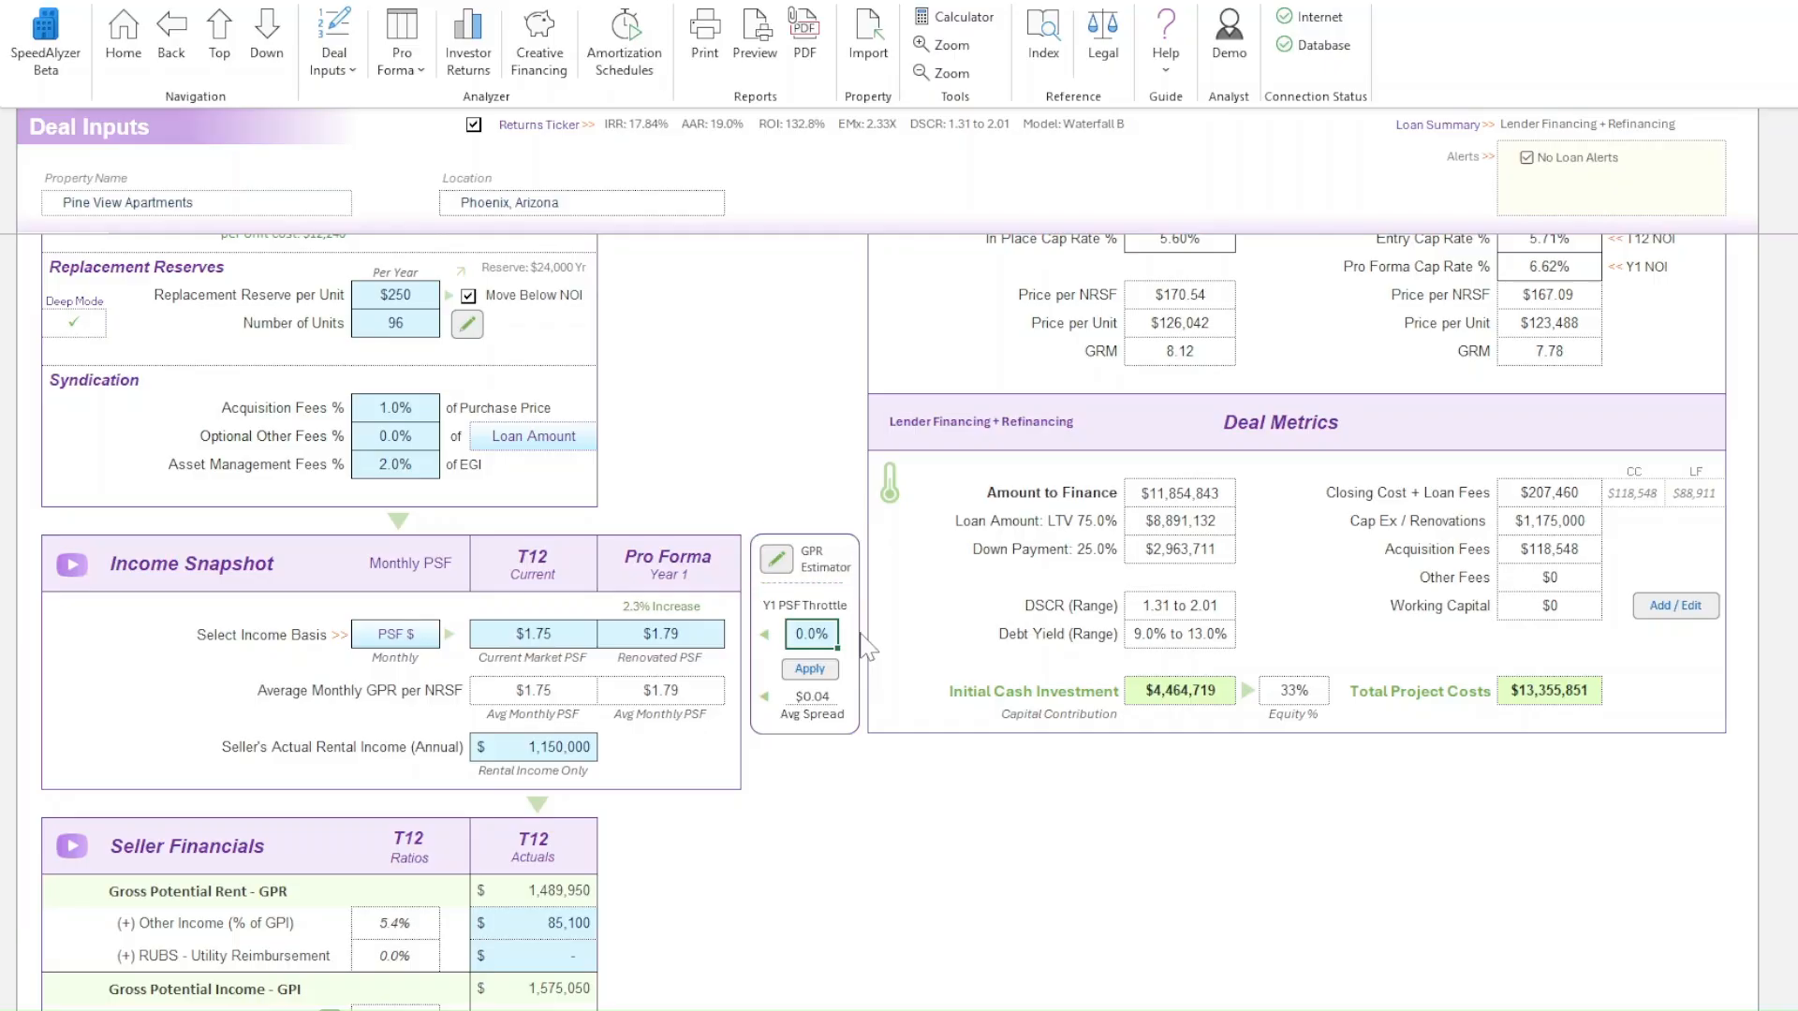
# - Check the average monthly T12 and Y1 PSF in the Unit Mix Tool, and return to the Deal Inputs page
pyautogui.click(778, 559)
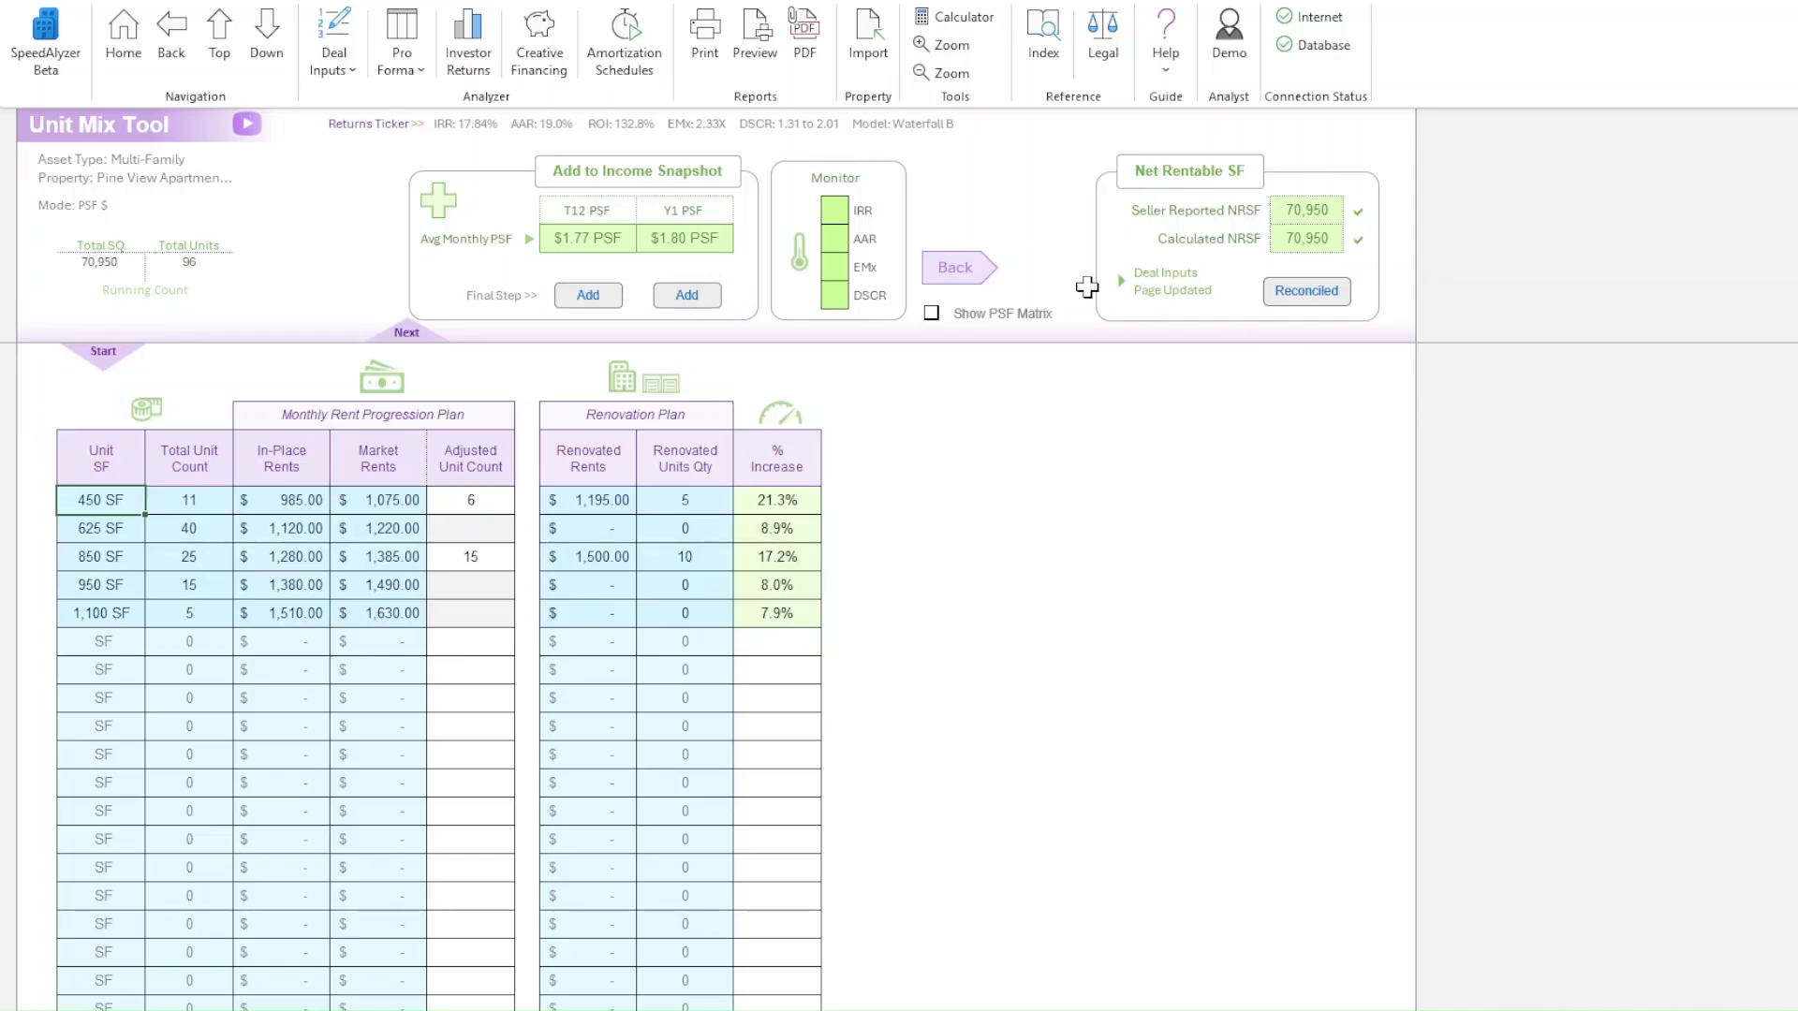
pyautogui.scroll(-10, 981, 272)
pyautogui.hotkey('ctrl', 'pageup')
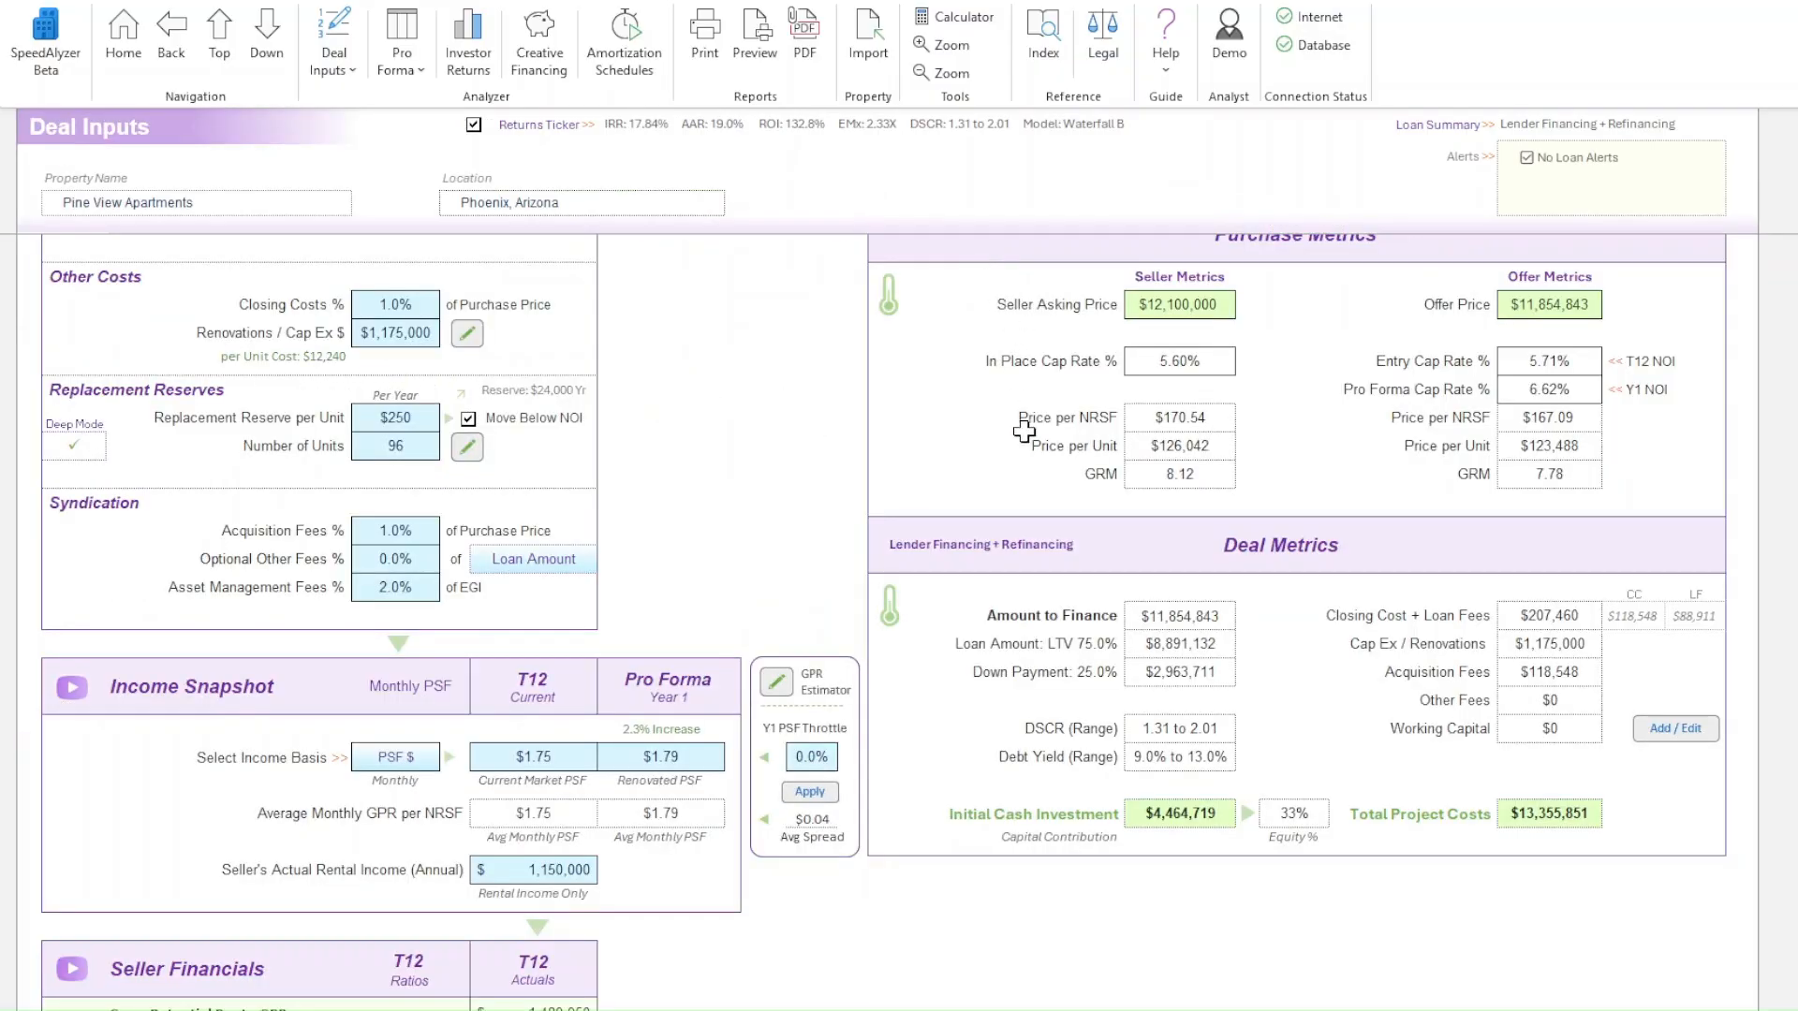
# - Switch the income basis to GPR $, with a T12 Current Market GPR of 1,500,000 and a Pro Forma Renovated GPR of 1,520,000
pyautogui.click(398, 757)
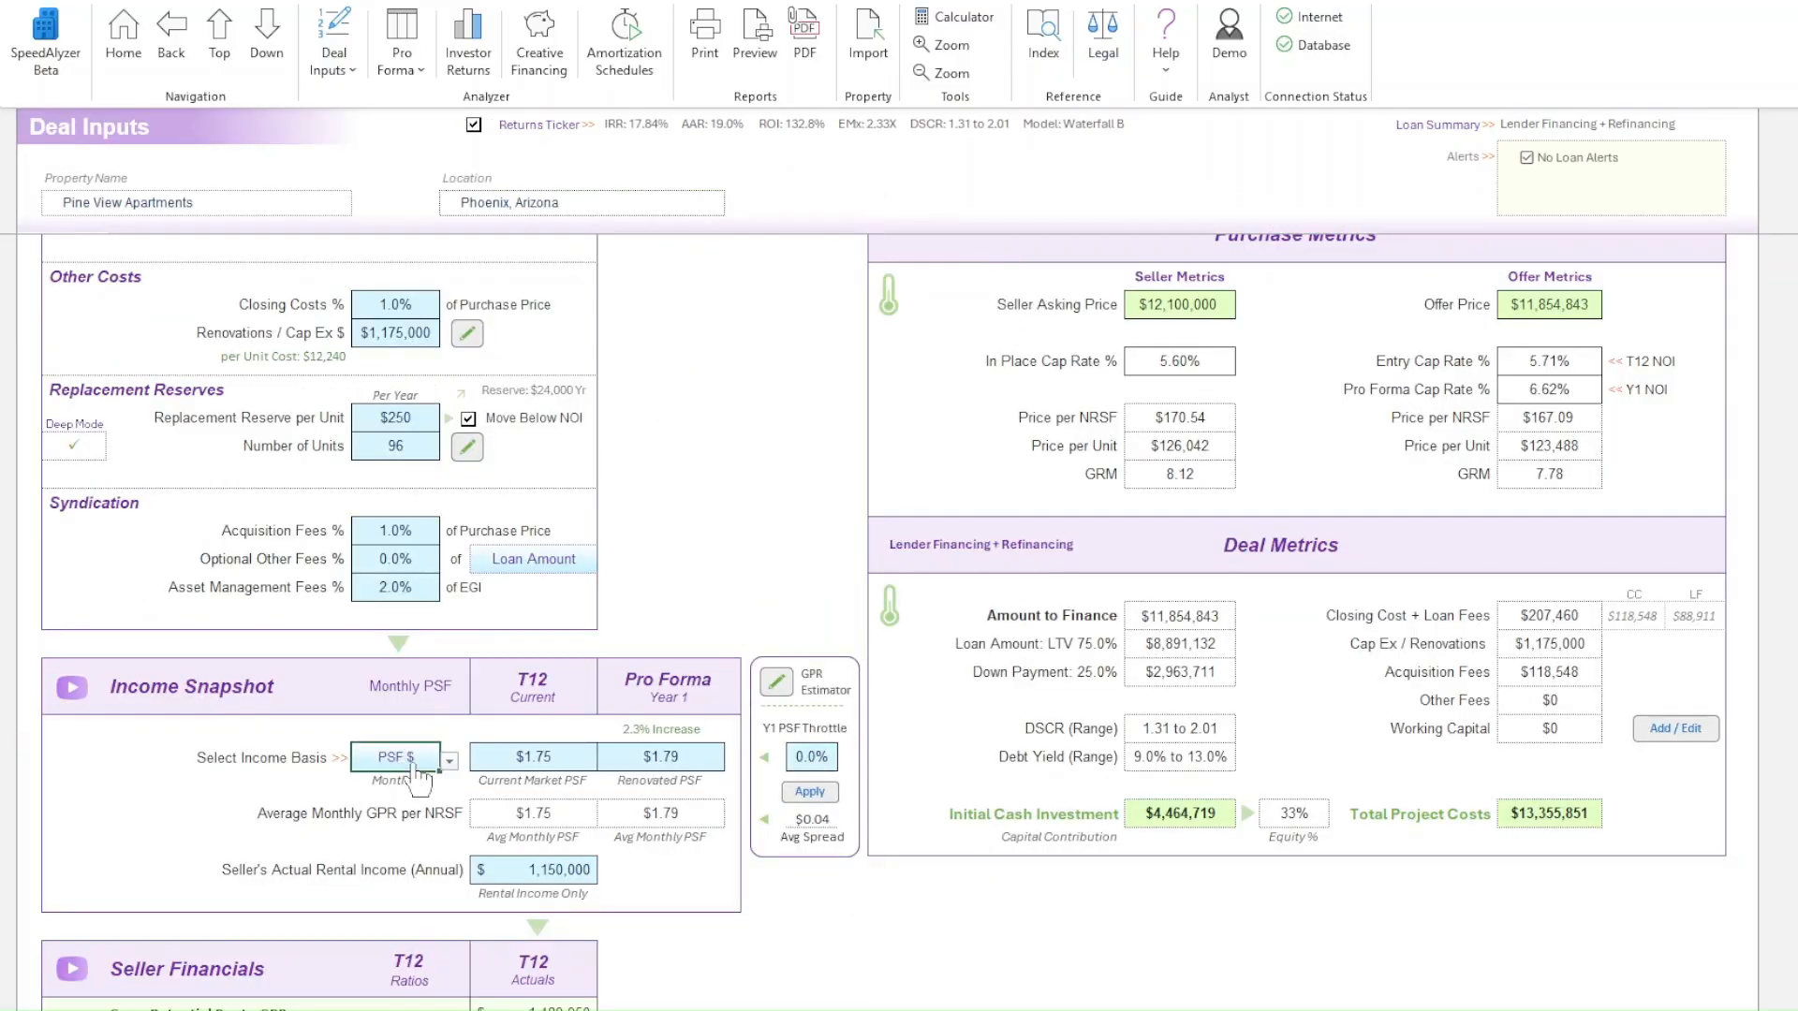
pyautogui.click(450, 761)
pyautogui.click(394, 783)
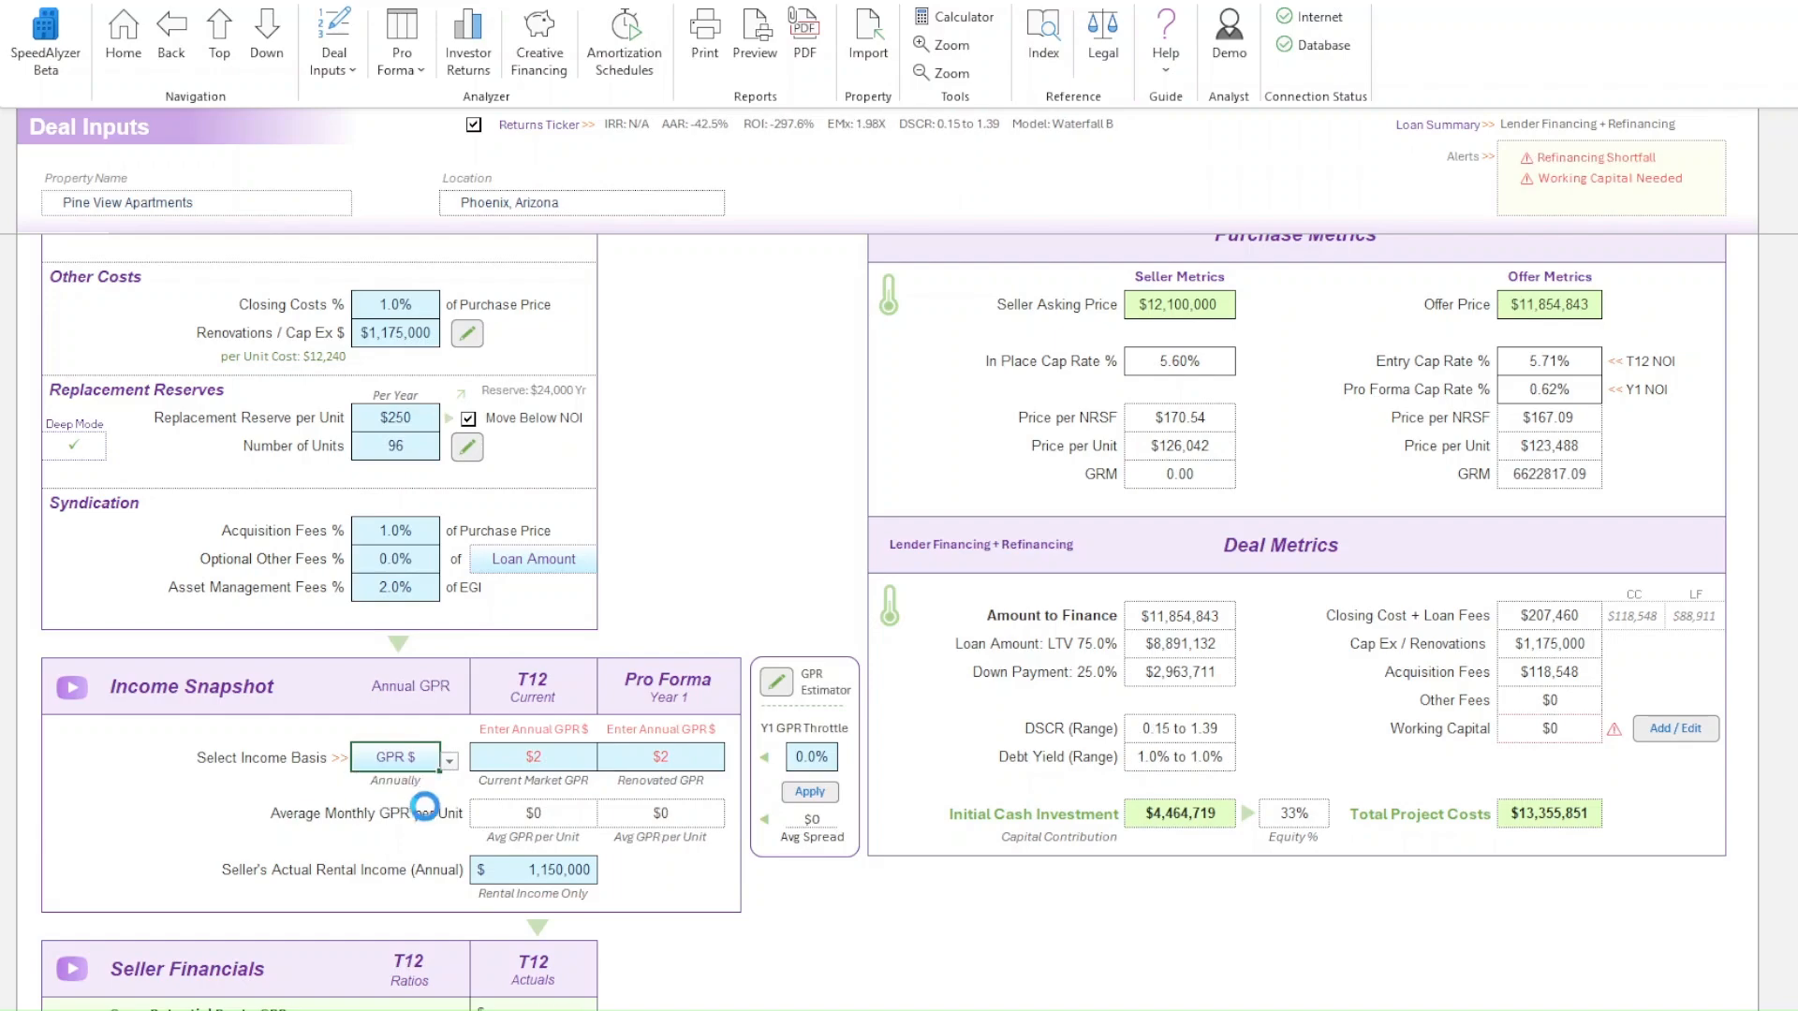
pyautogui.click(575, 759)
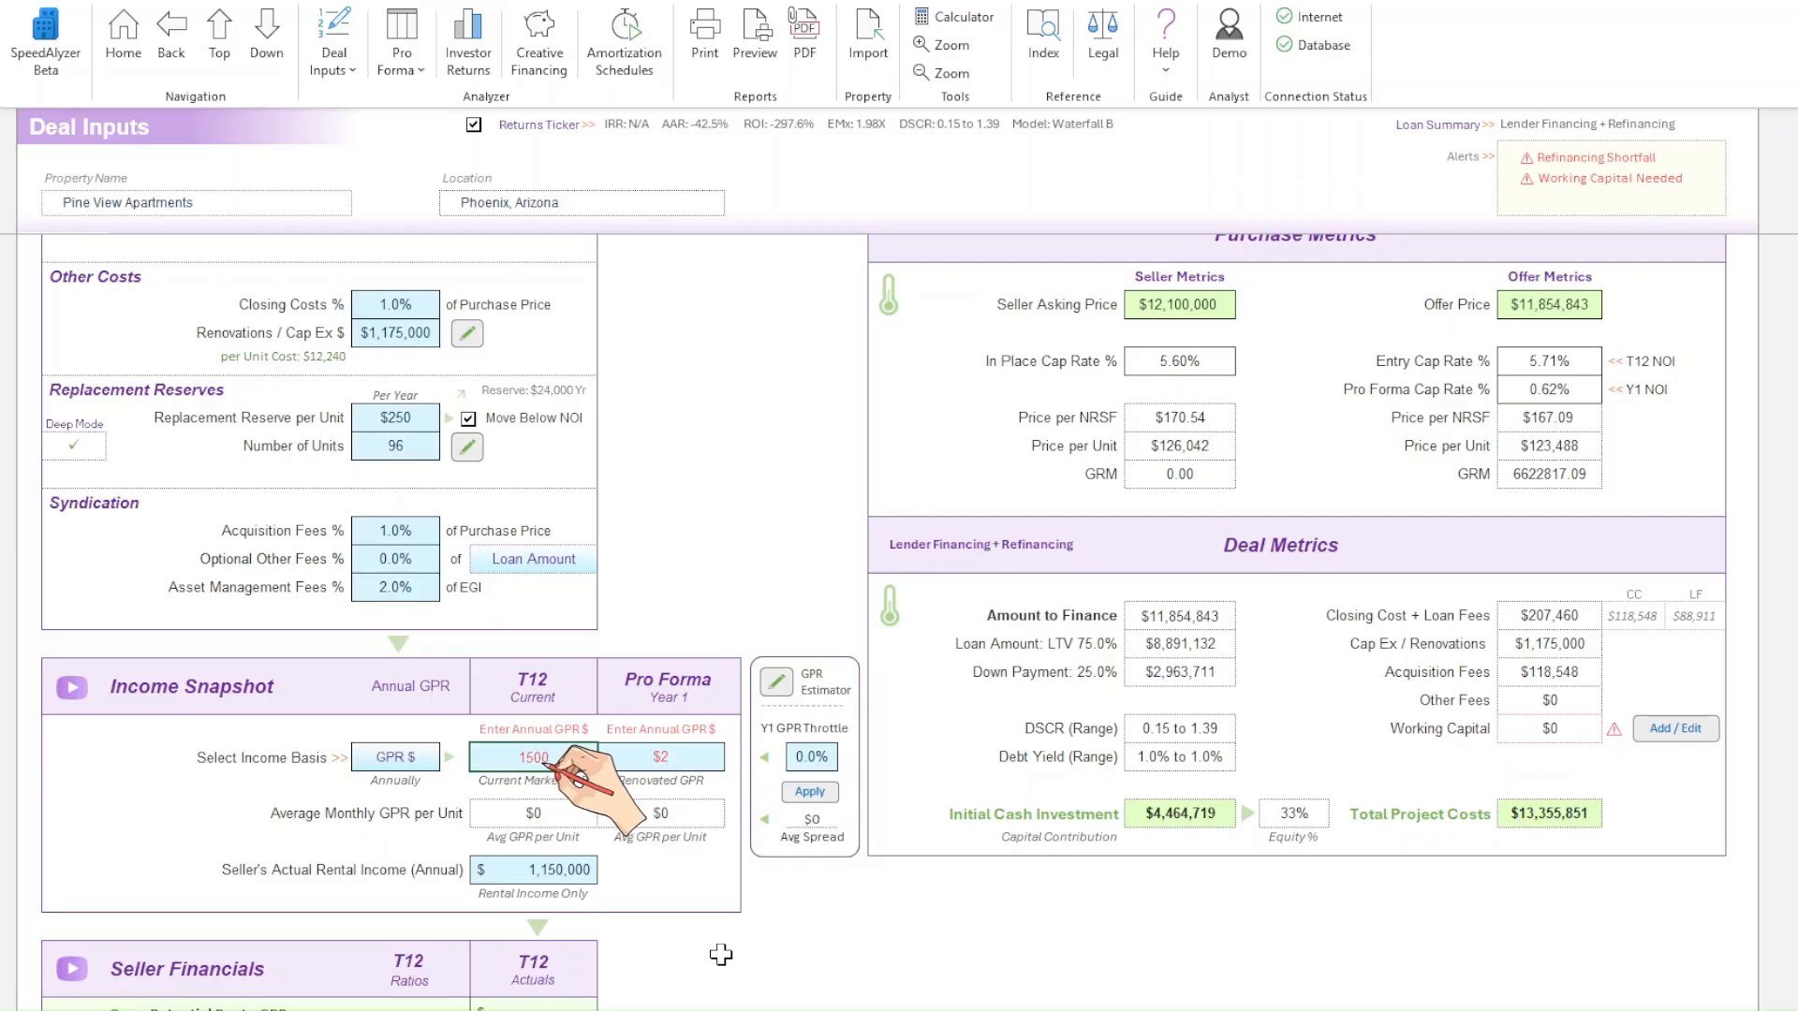
pyautogui.press('Tab')
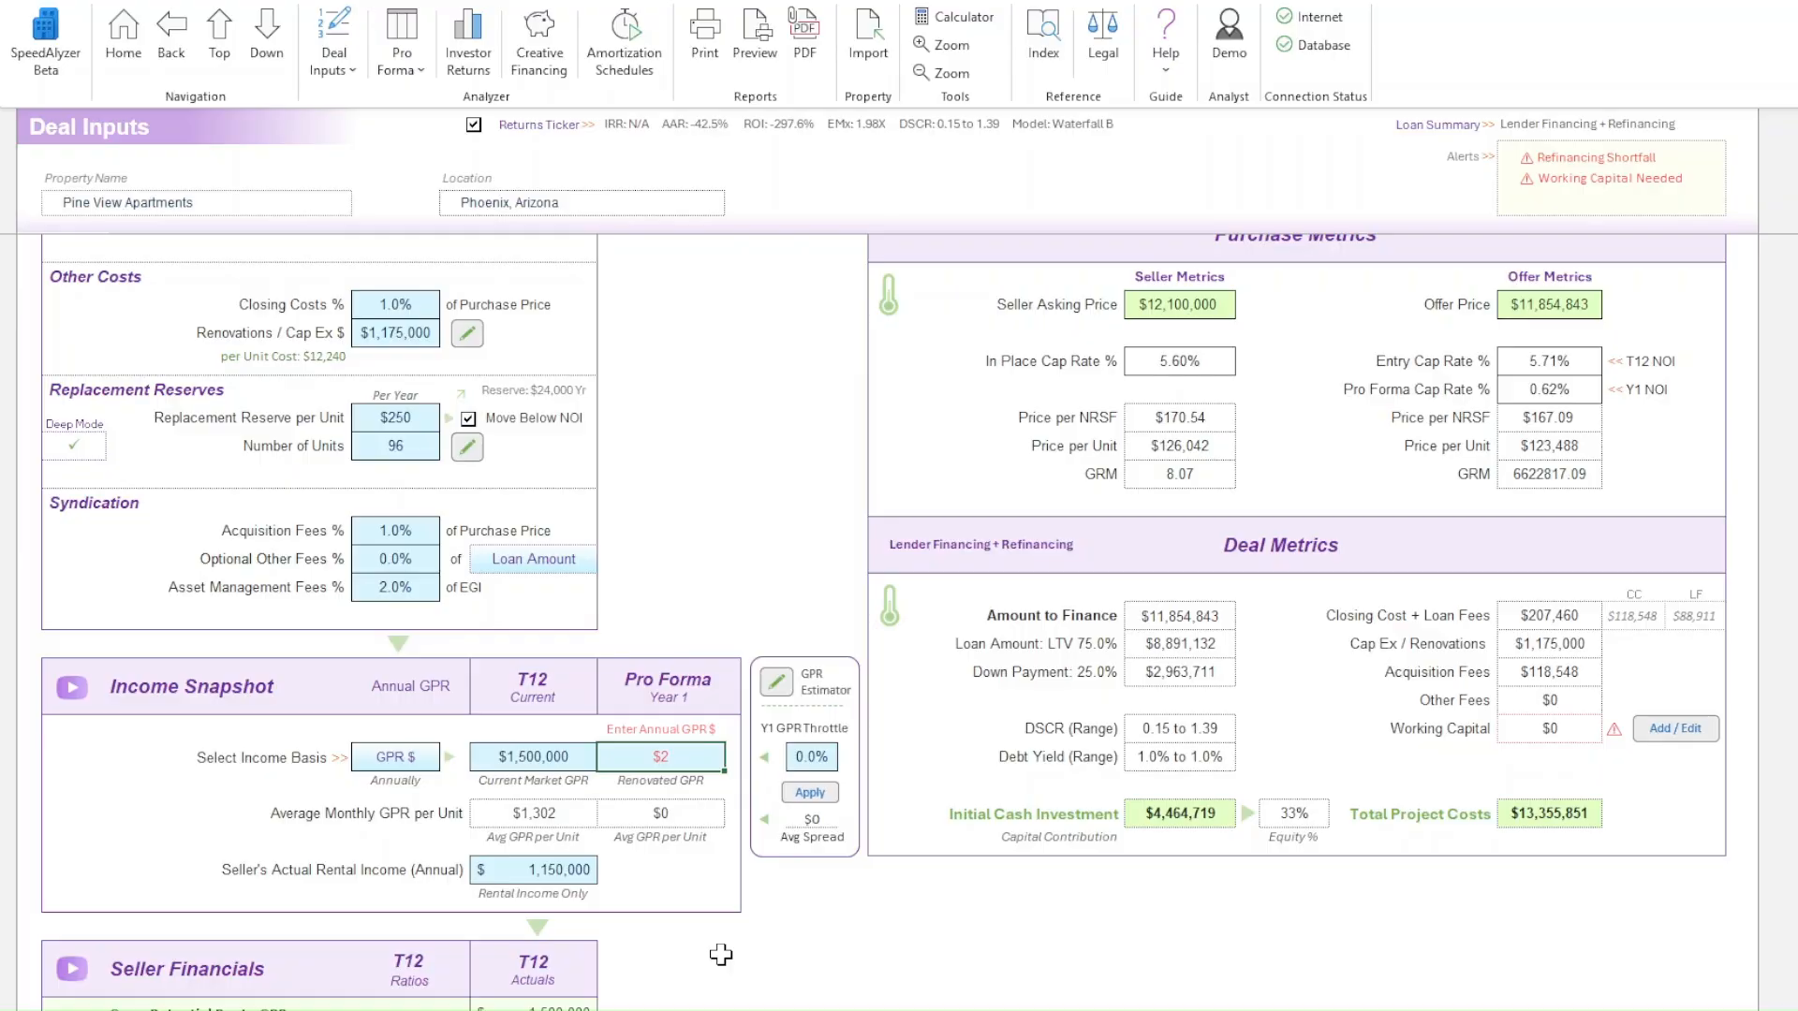
pyautogui.write('1520')
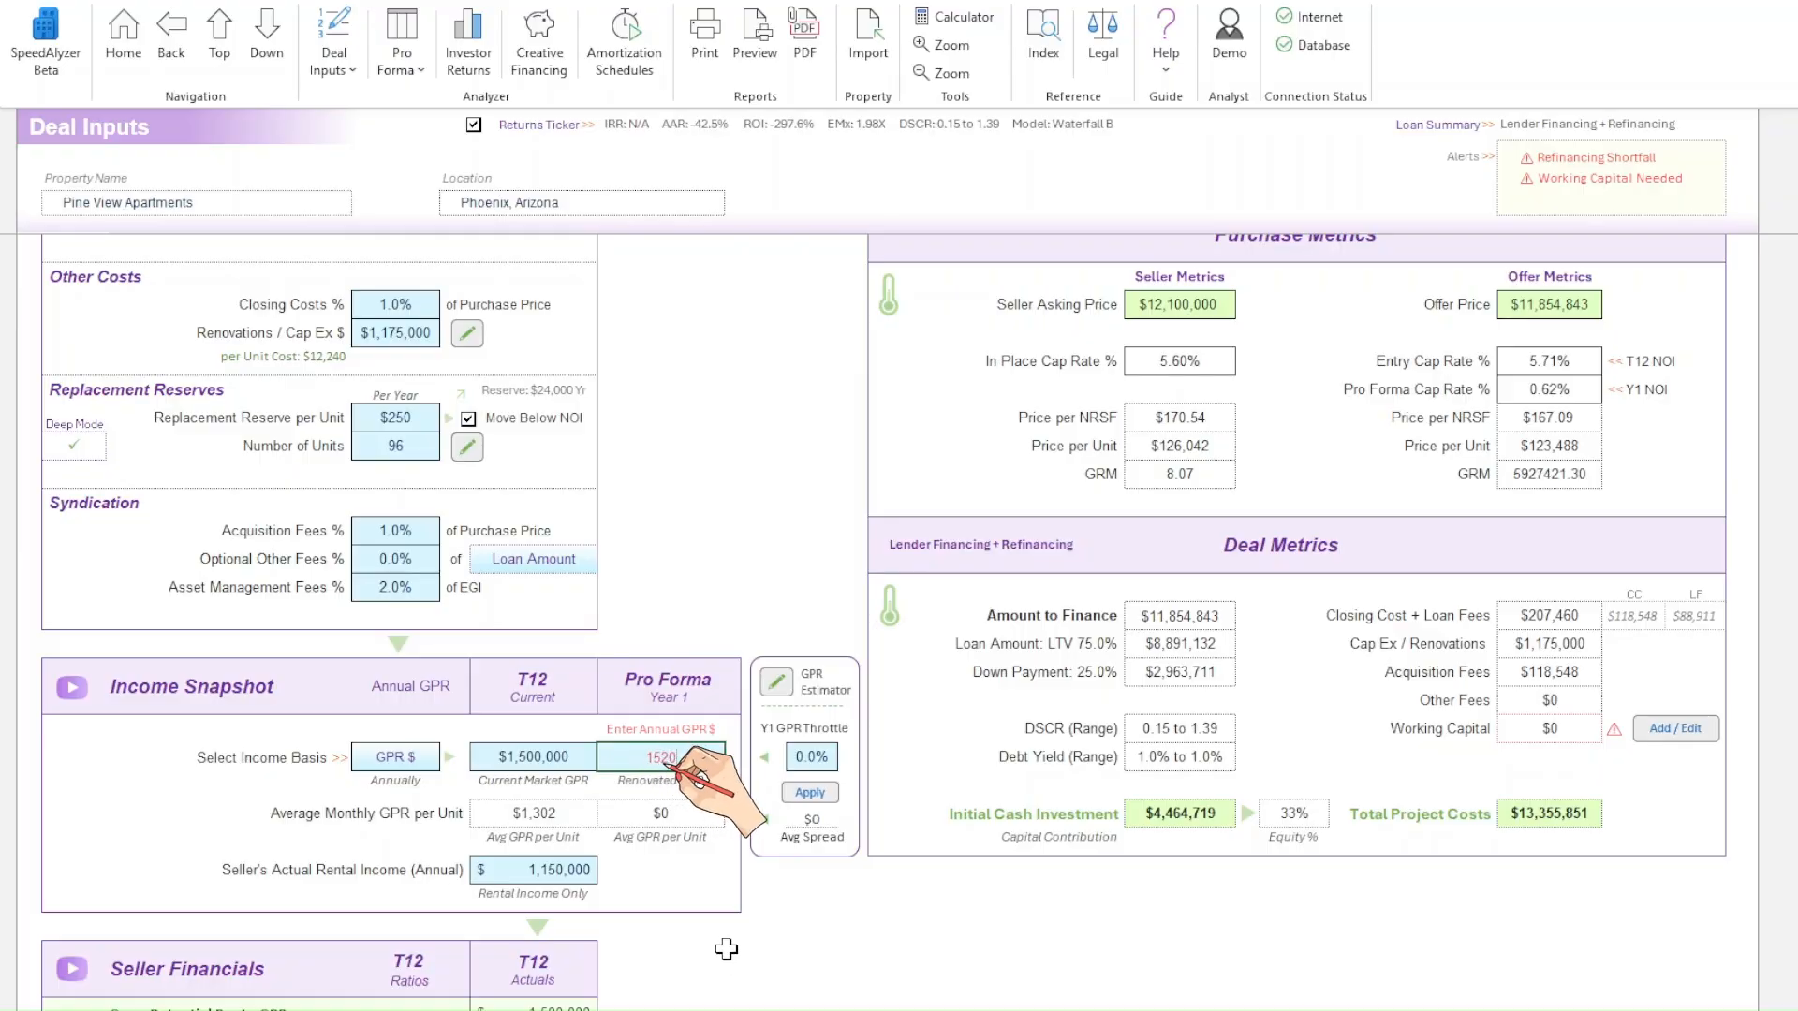
pyautogui.write('000')
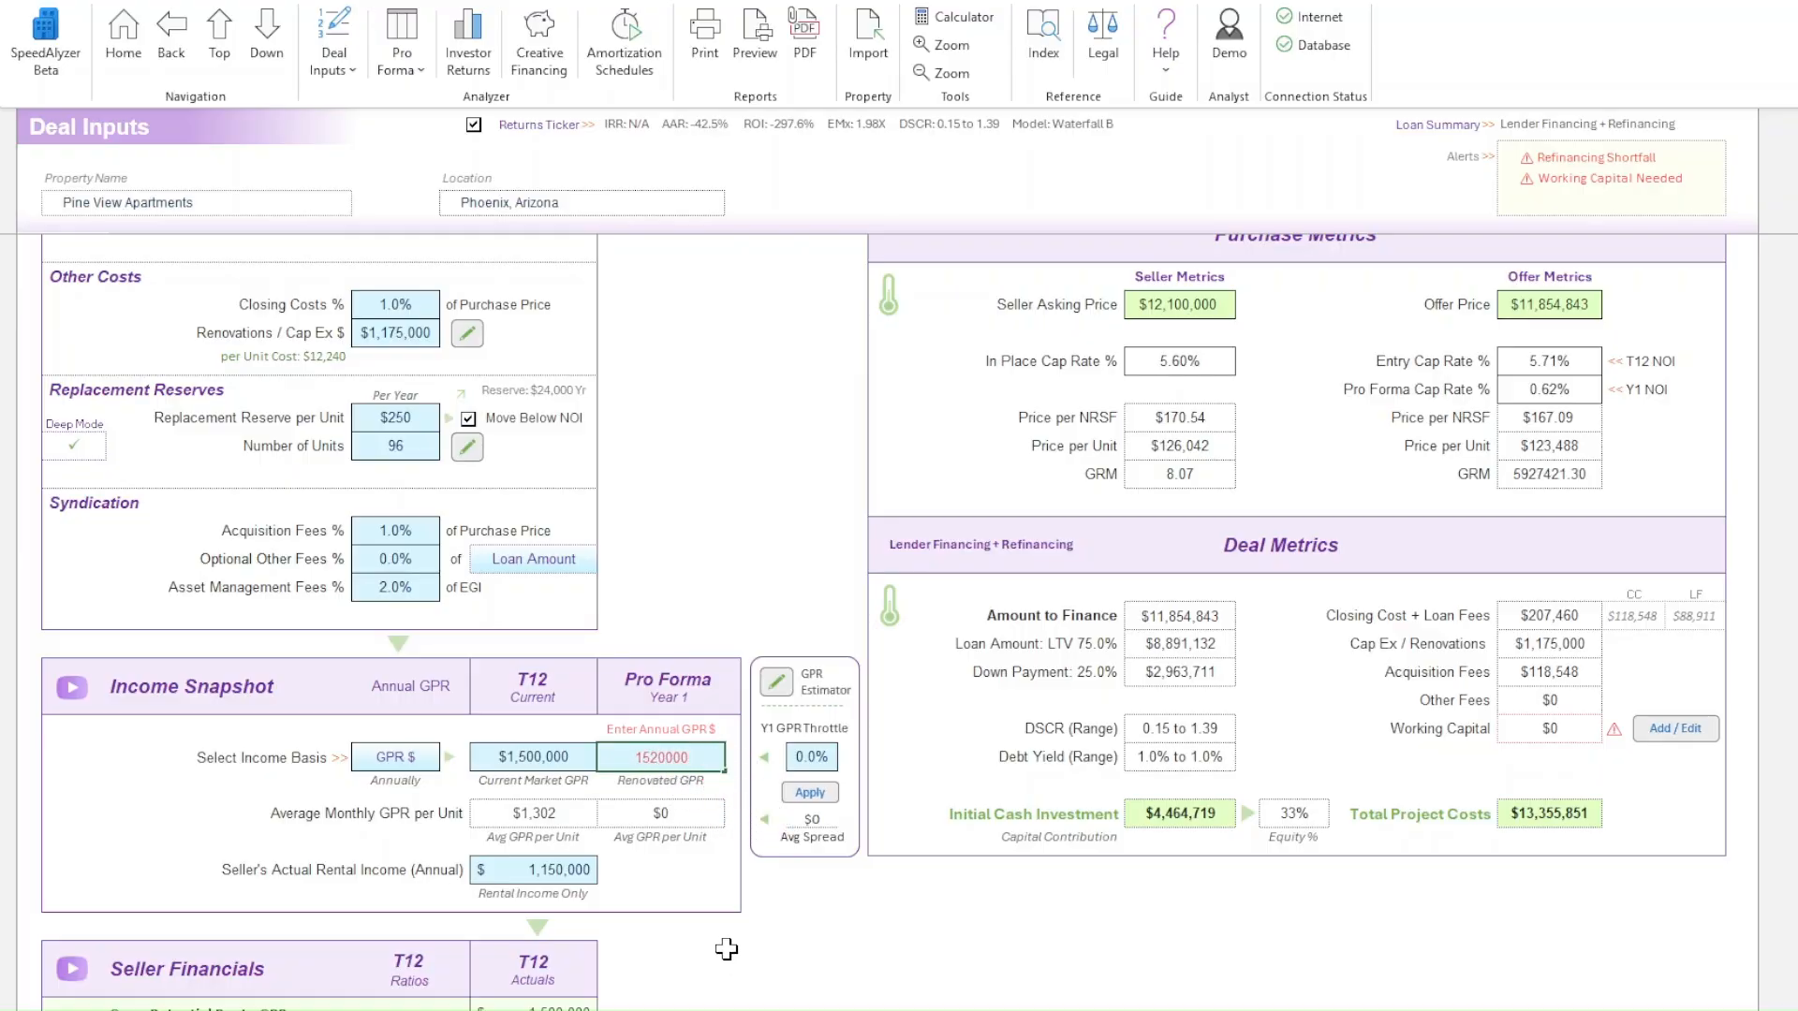
pyautogui.press('Tab')
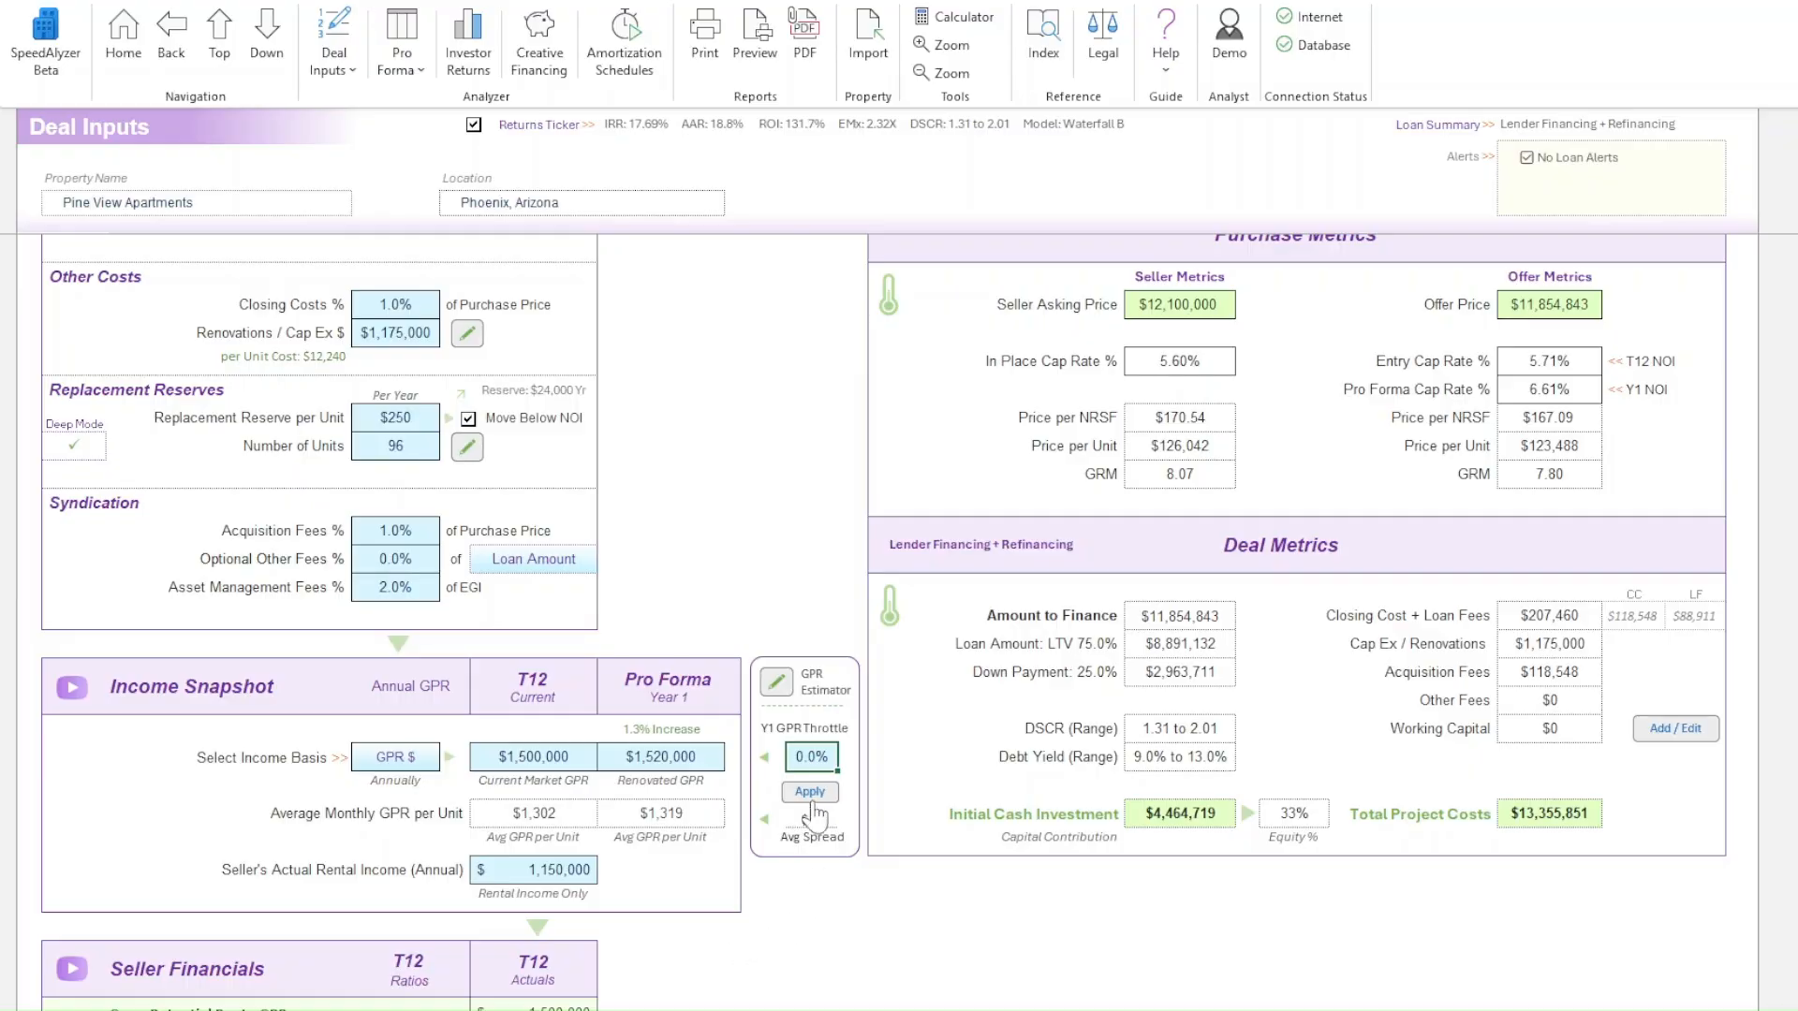
# - Add the T12 and Y1 annual GPR from the Unit Mix Tool to the Income Snapshot, and return to Deal Inputs
pyautogui.click(775, 684)
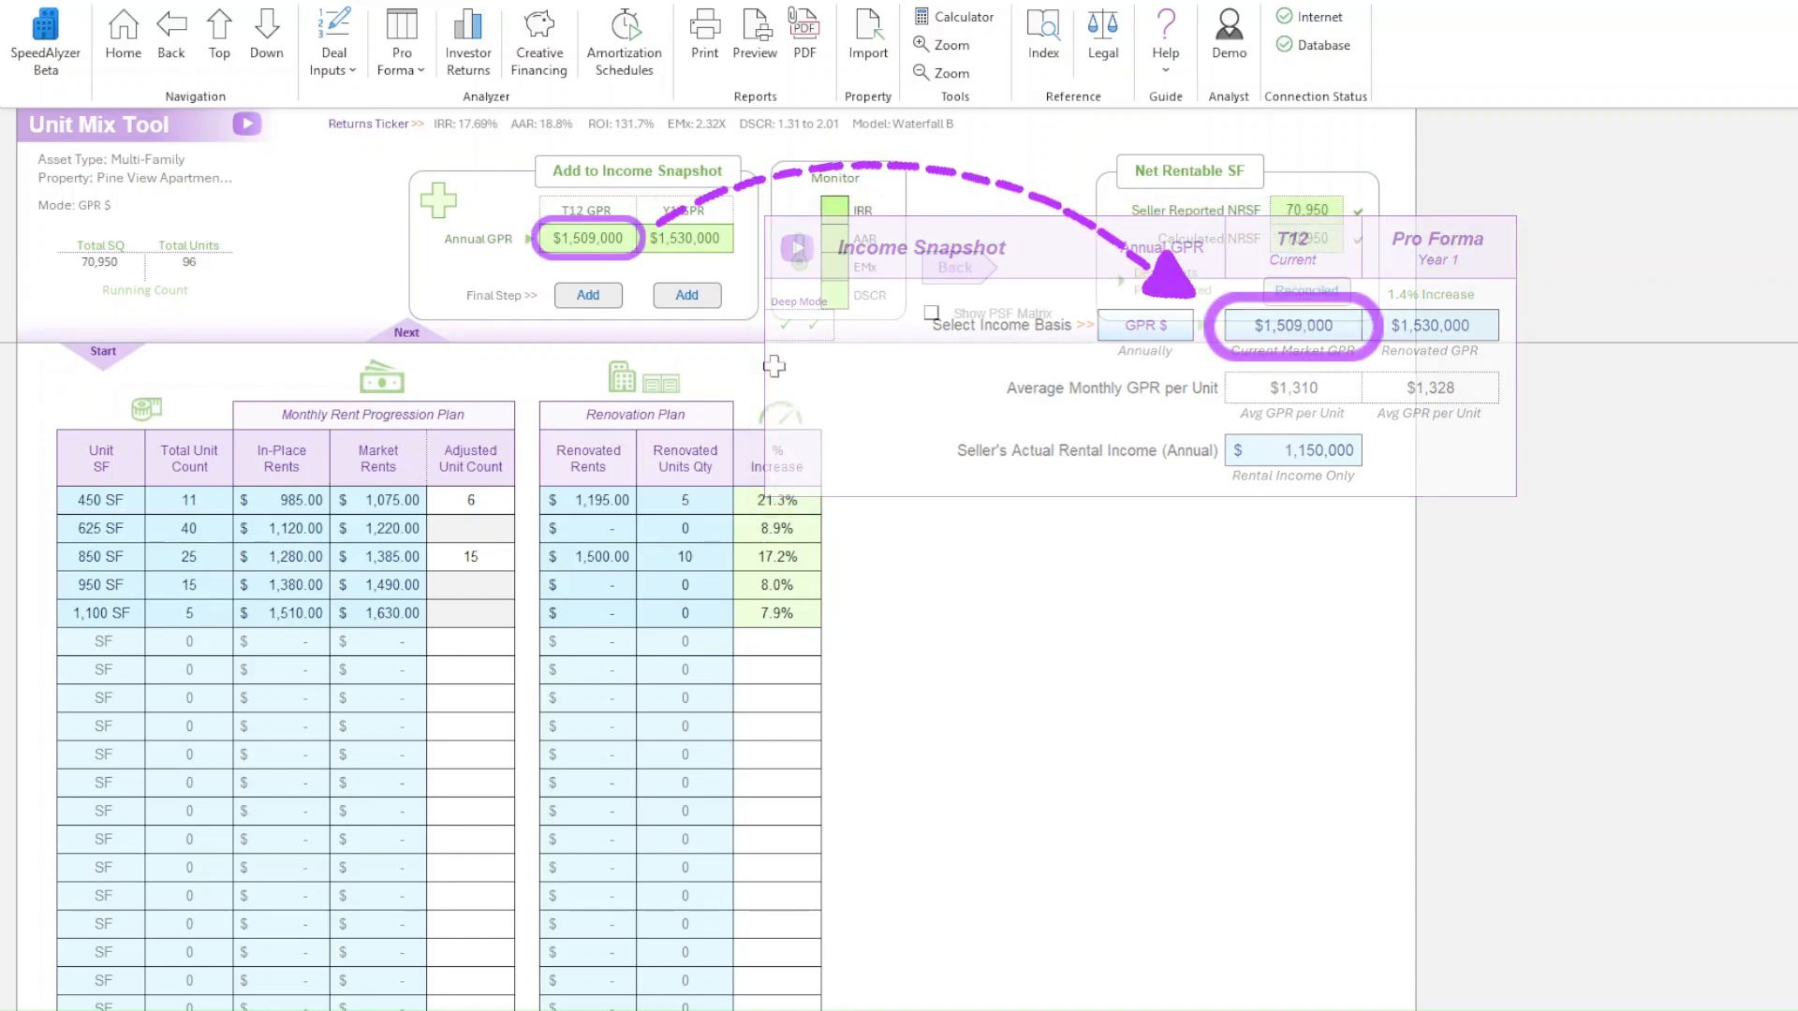
pyautogui.click(590, 295)
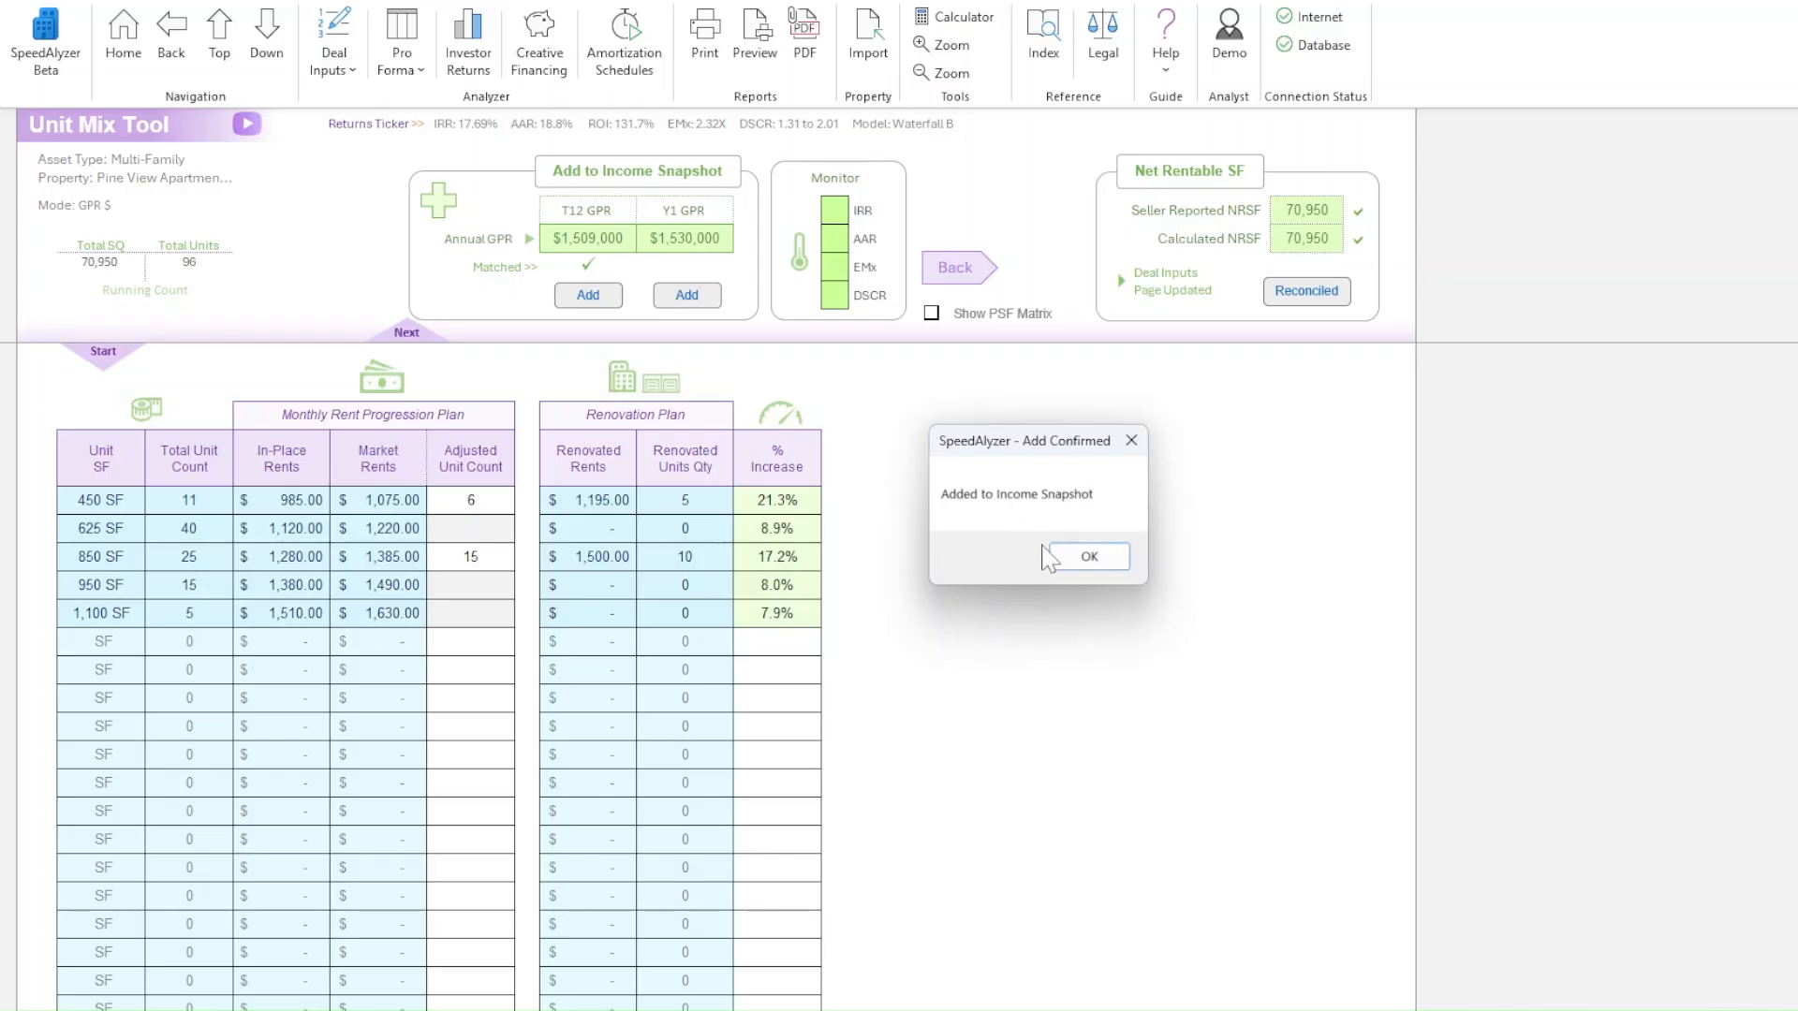
pyautogui.click(1067, 557)
pyautogui.click(697, 297)
pyautogui.click(1087, 558)
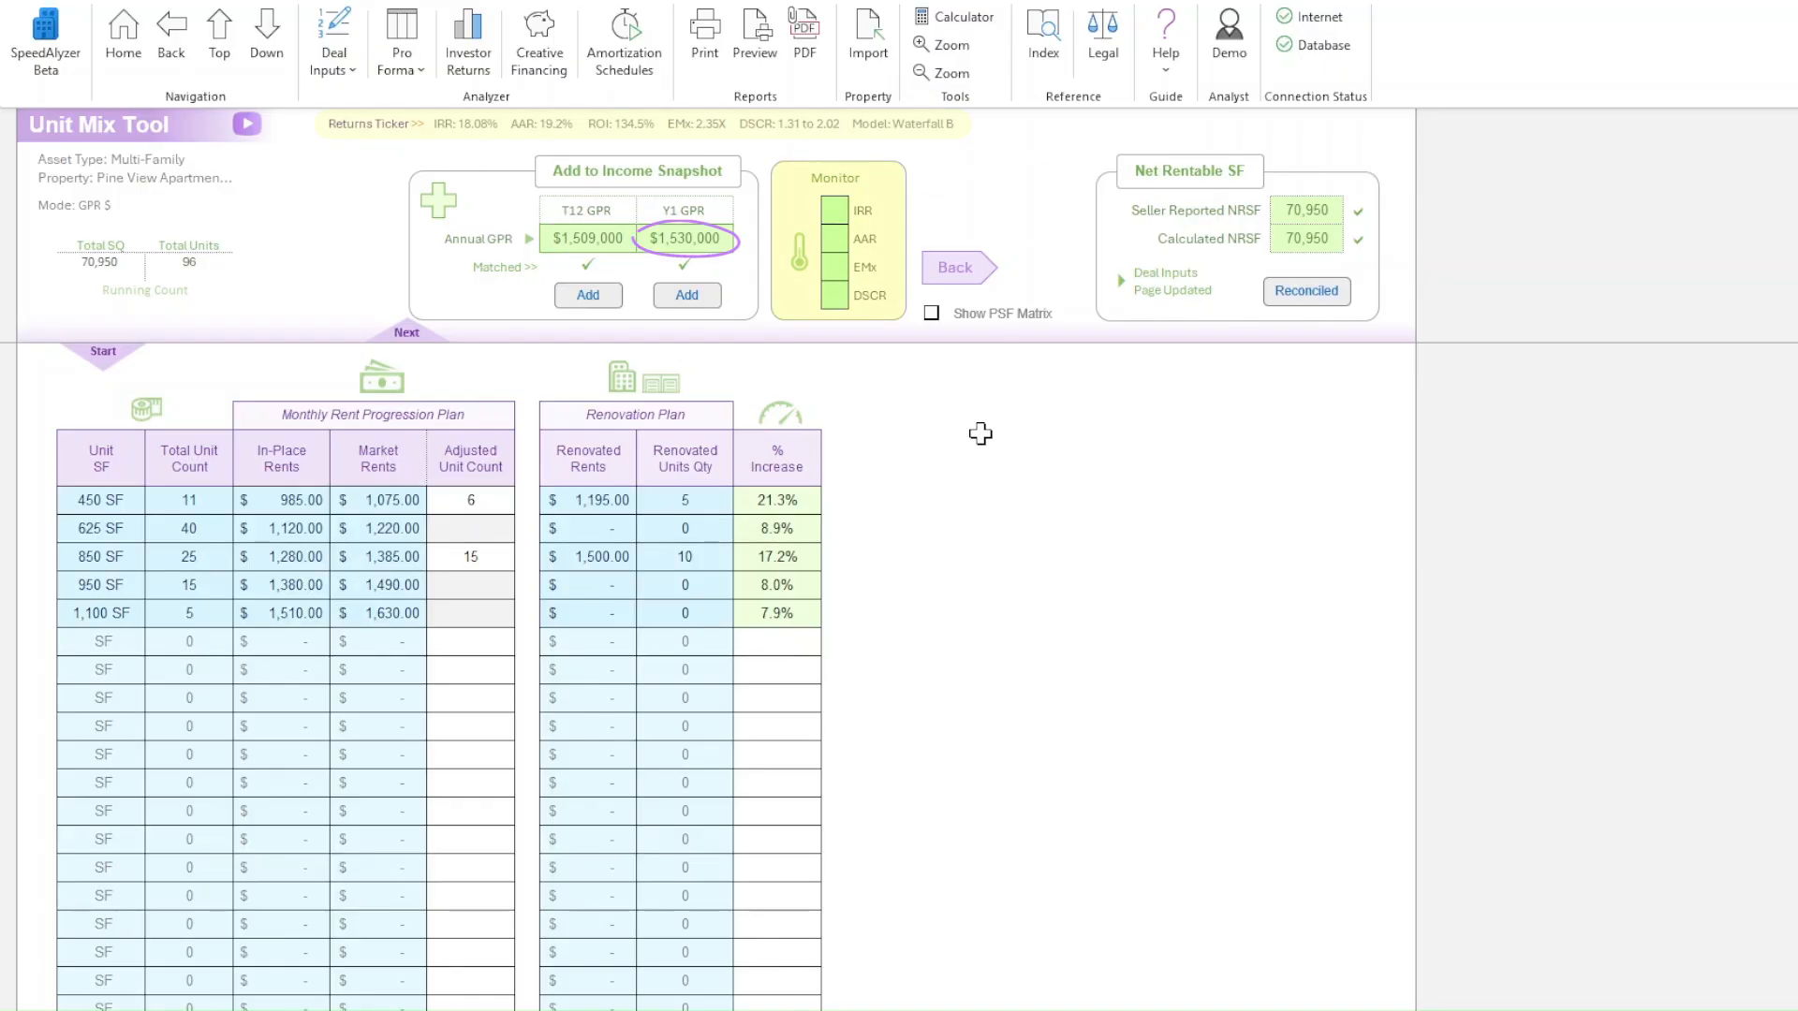
pyautogui.click(952, 274)
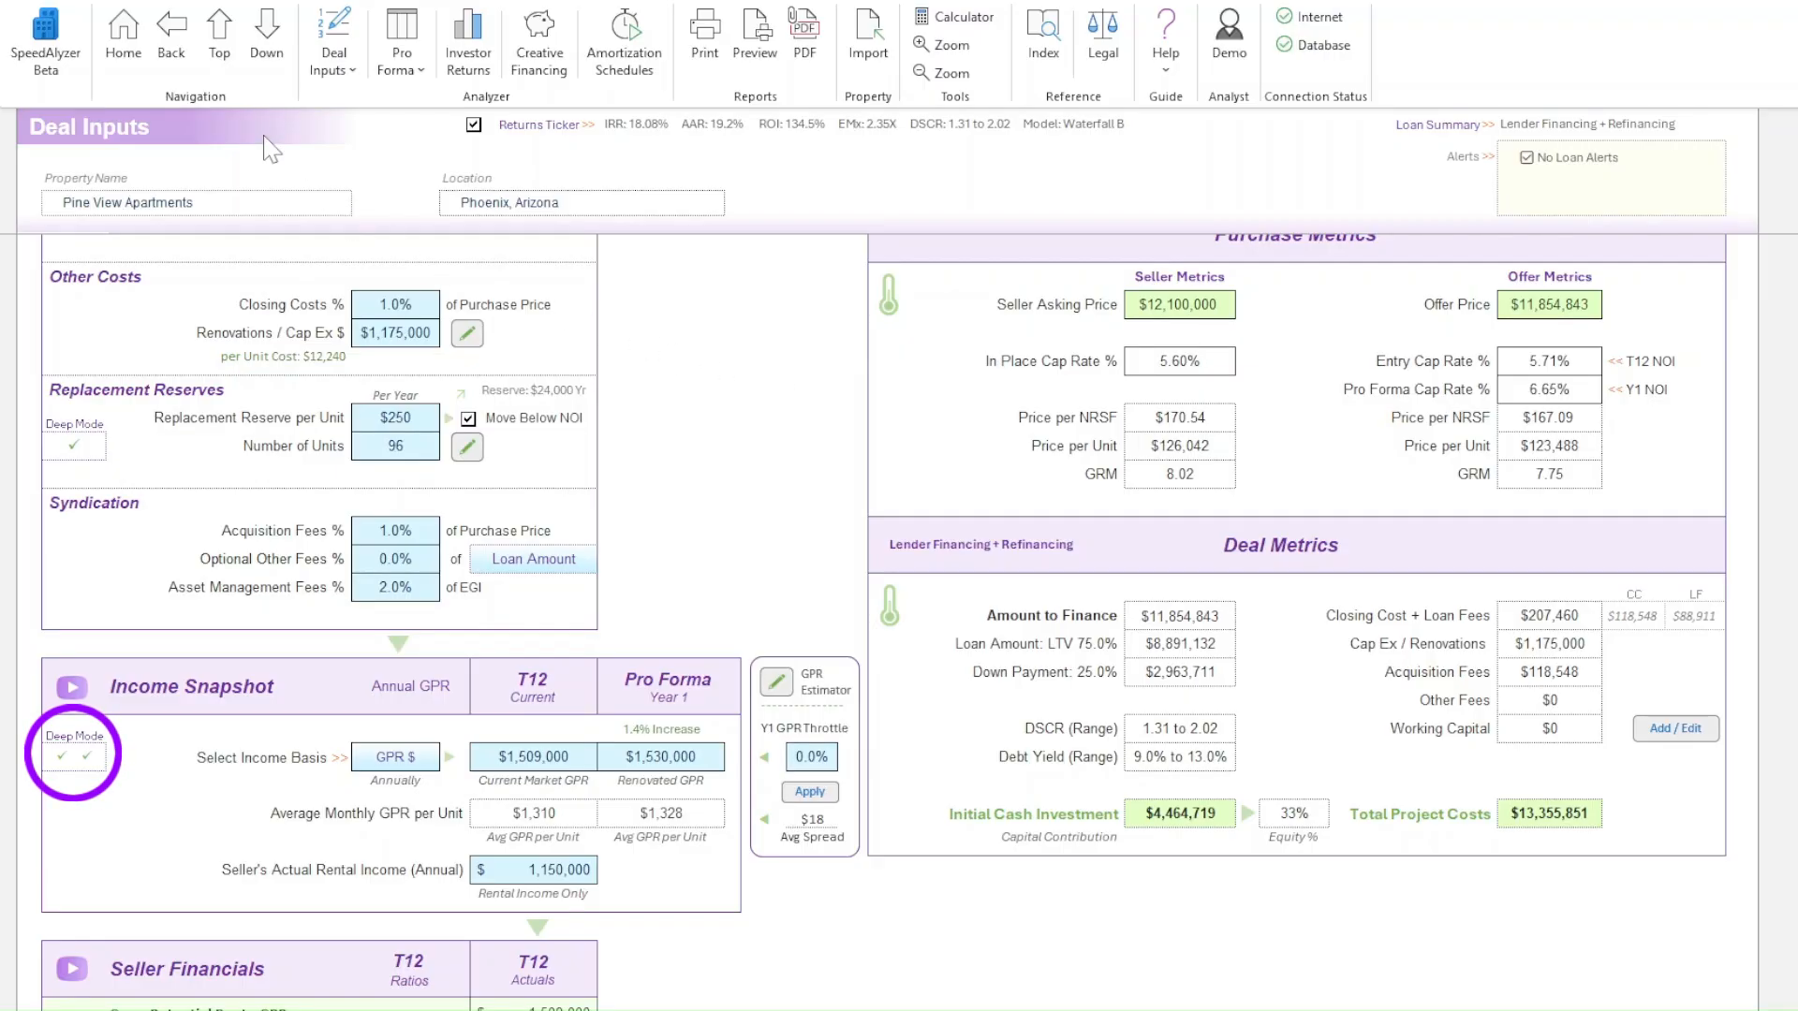
# - In the Unit Mix Tool for A1 Self Storage, set the Unit SF of the first row to 0 for open parking spaces
pyautogui.click(171, 36)
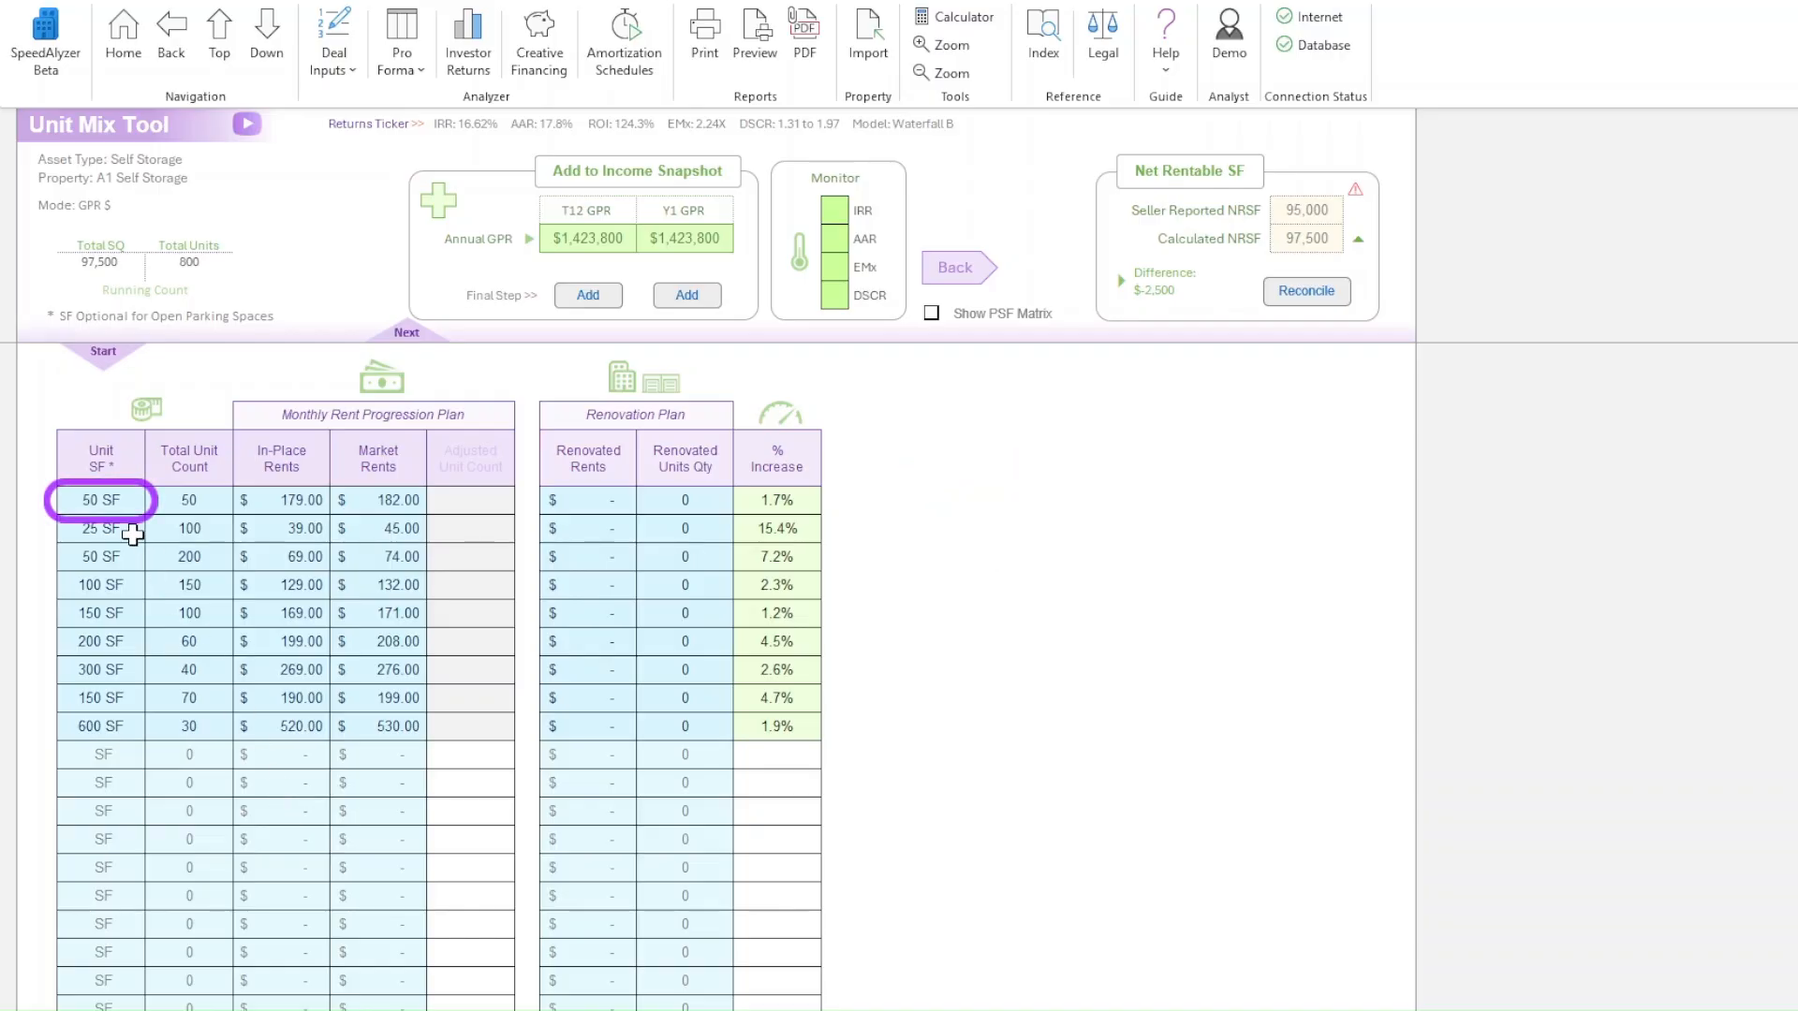
pyautogui.click(119, 502)
pyautogui.write('0')
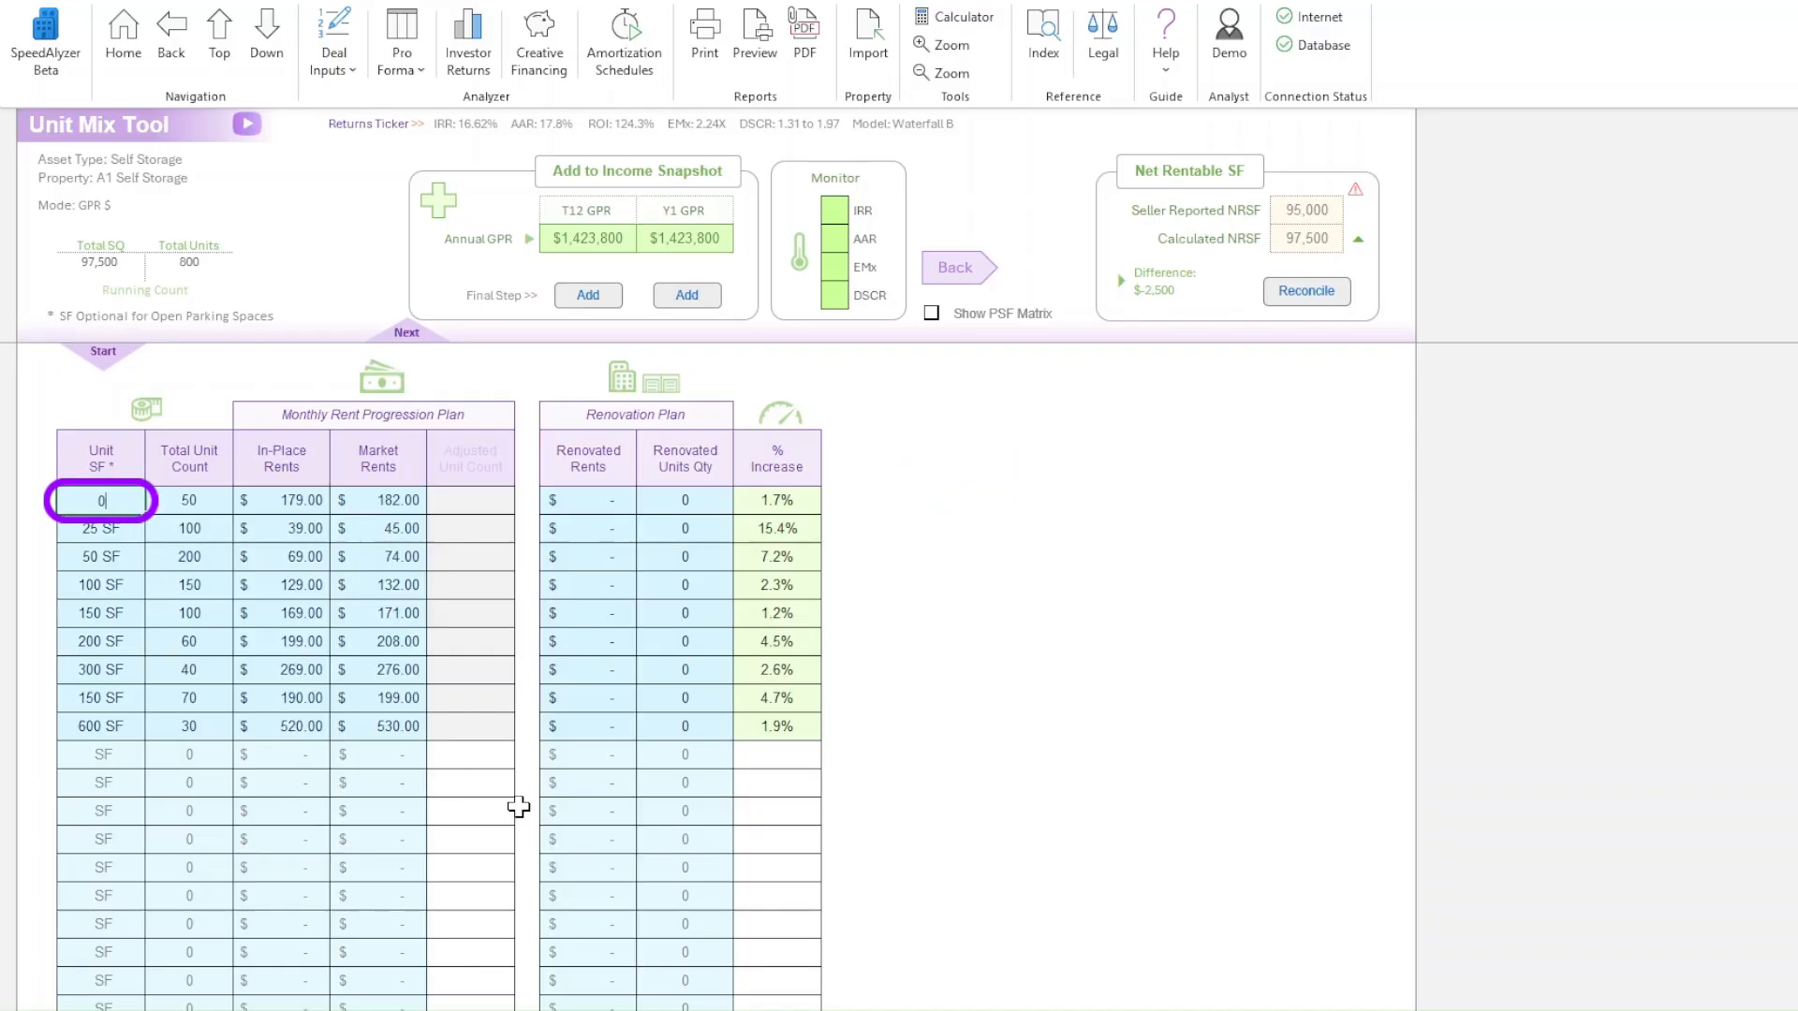
pyautogui.click(593, 767)
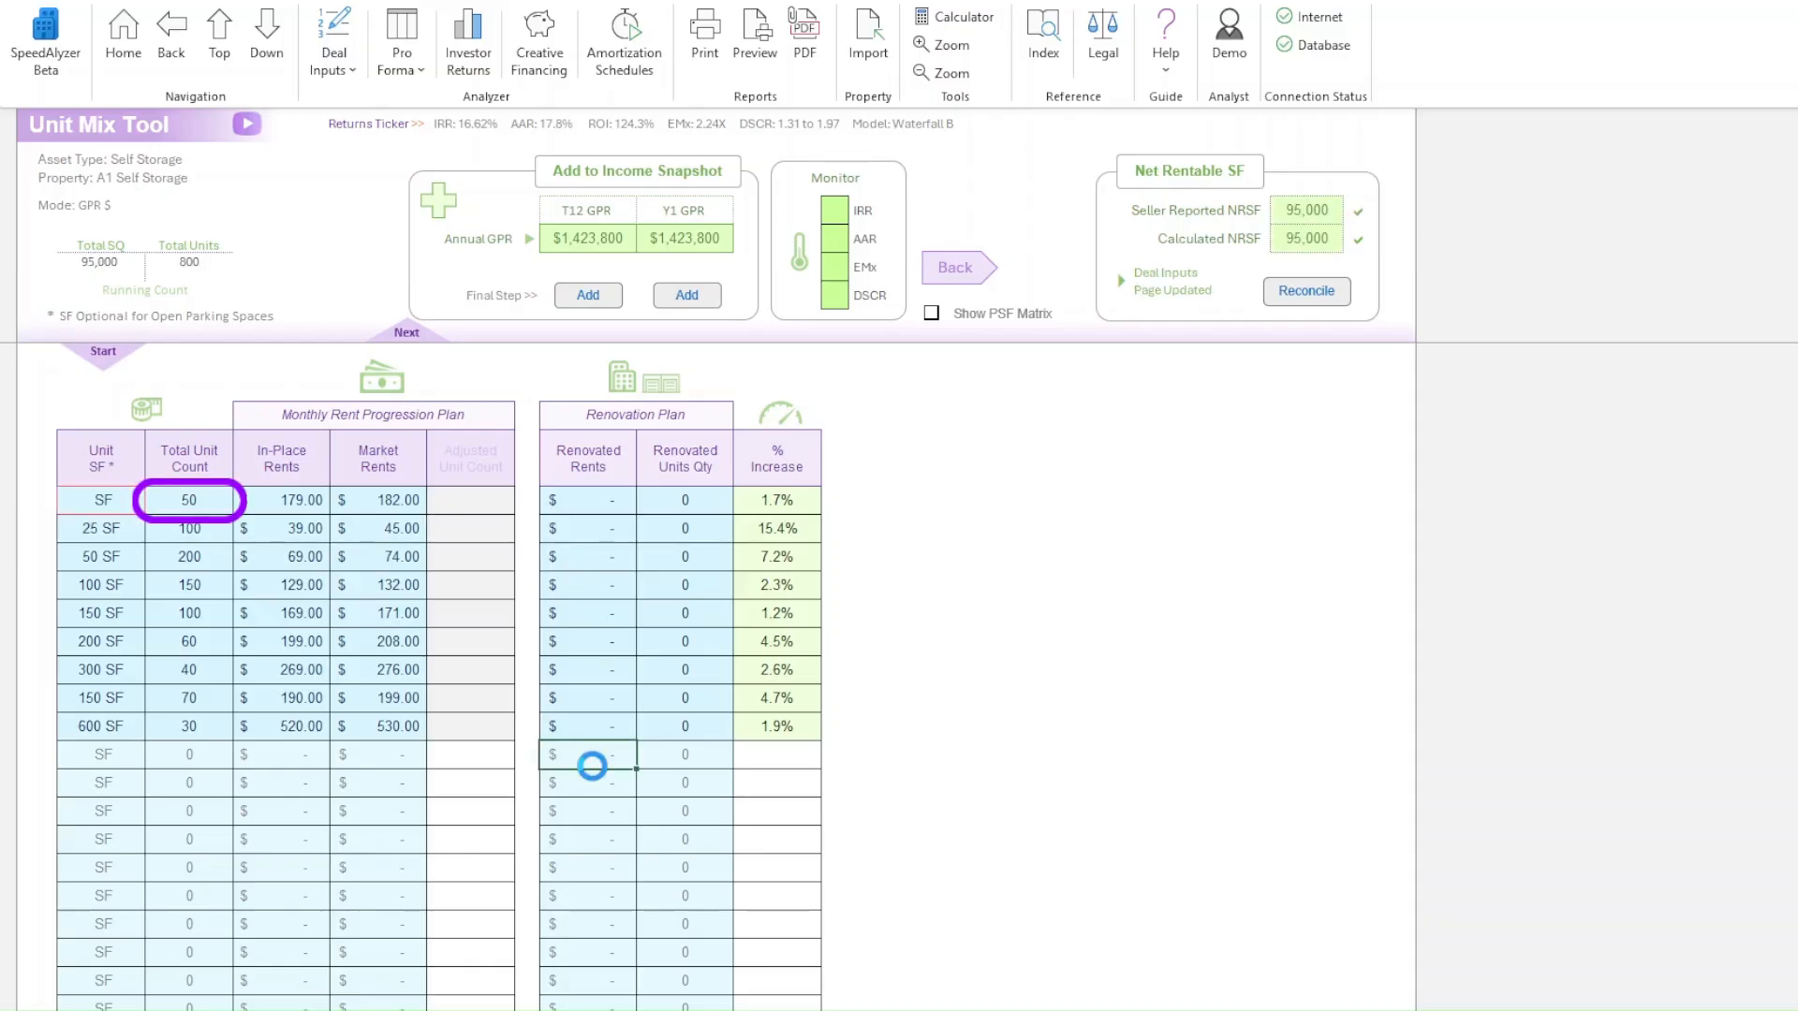